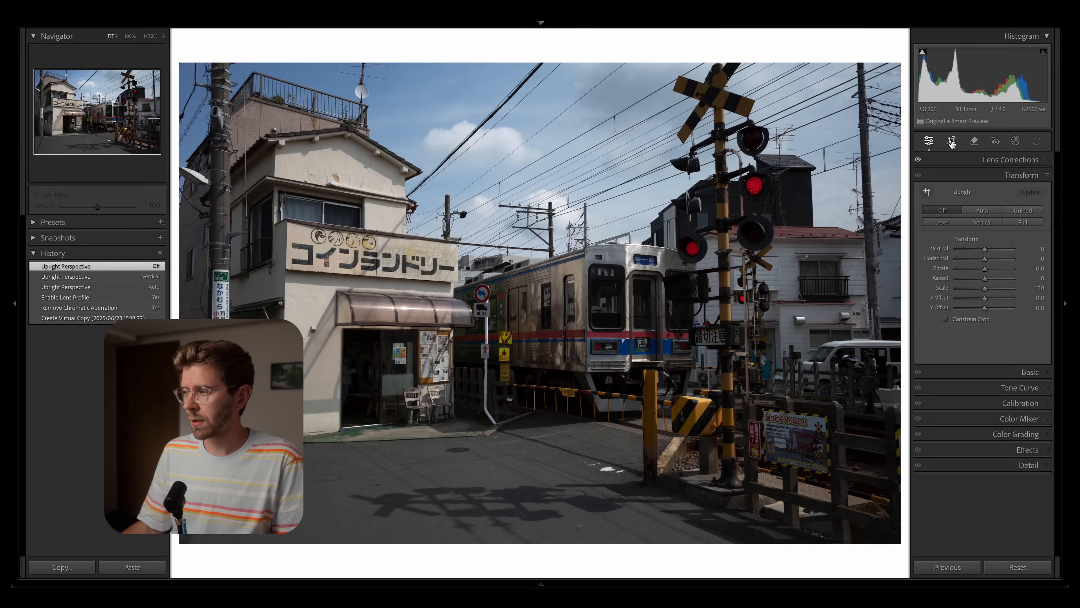
# - Auto-straighten the photo and tighten the crop slightly, keeping the Original aspect ratio and repositioning the image inside the frame
pyautogui.click(951, 142)
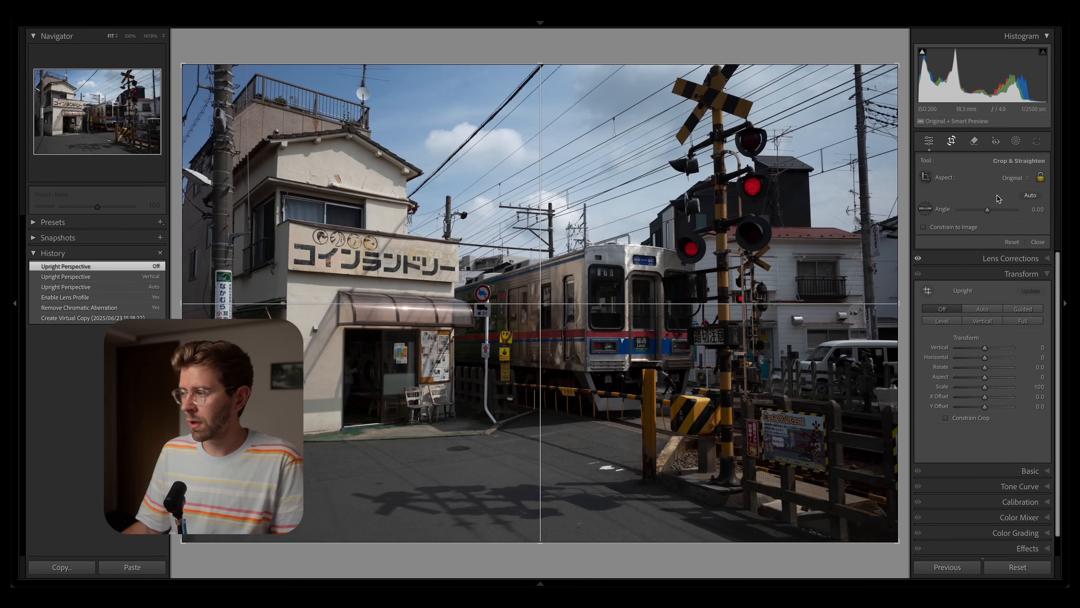
pyautogui.click(1029, 195)
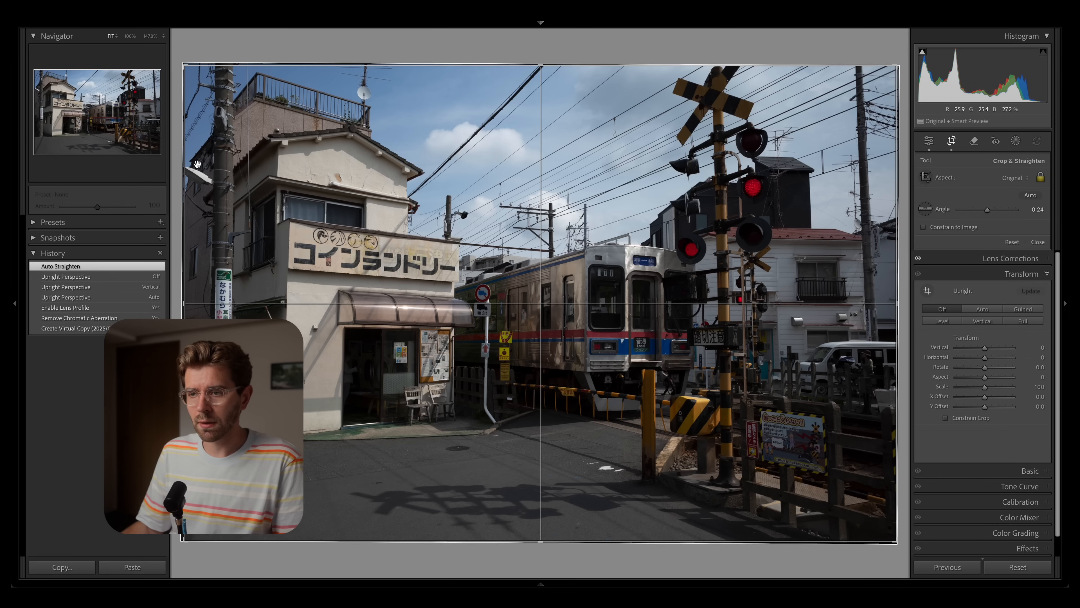
pyautogui.moveTo(182, 169); pyautogui.dragTo(186, 179)
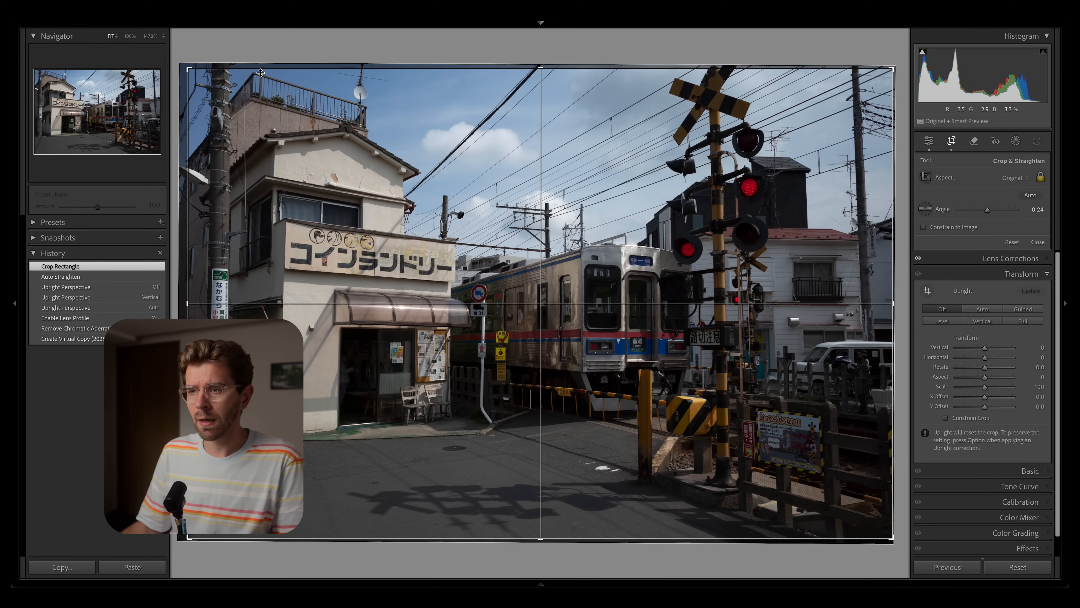
pyautogui.moveTo(371, 189); pyautogui.dragTo(369, 189)
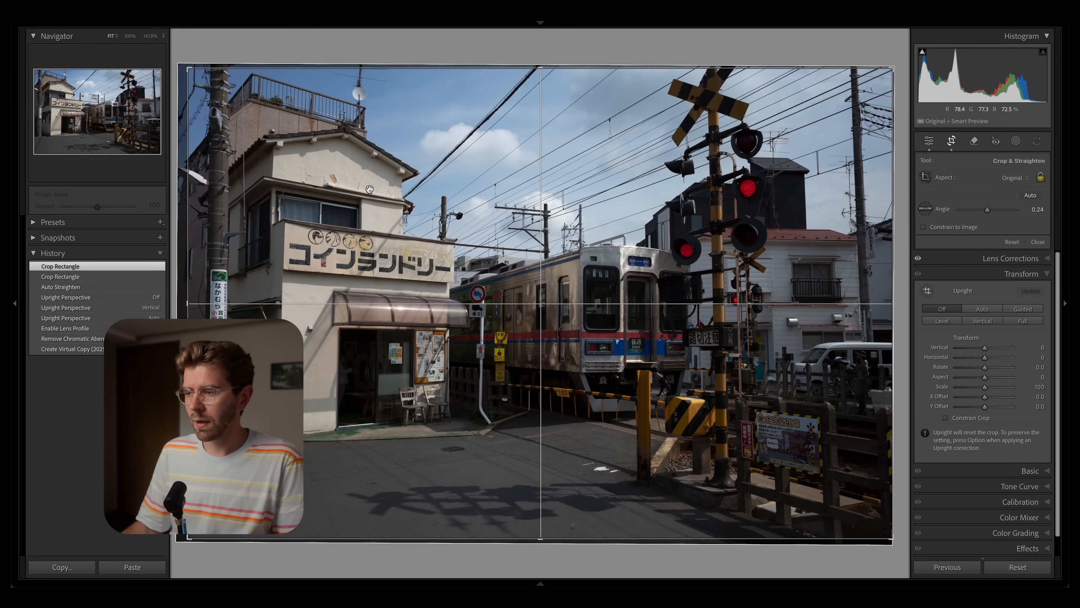
pyautogui.press('Return')
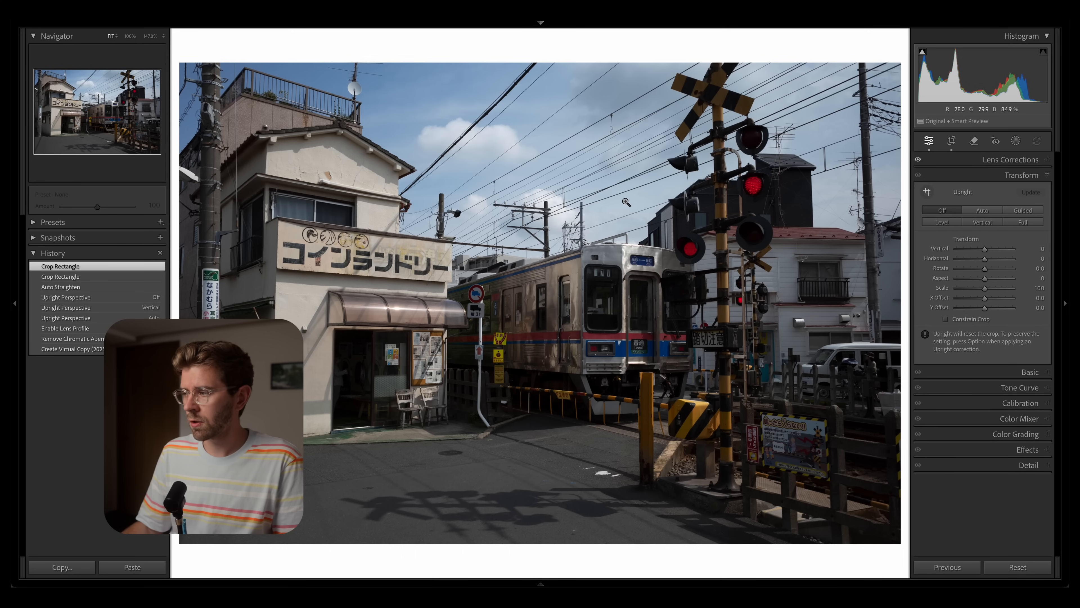
# - Apply the Adobe Color profile and raise the Exposure to +0.90
pyautogui.click(1024, 372)
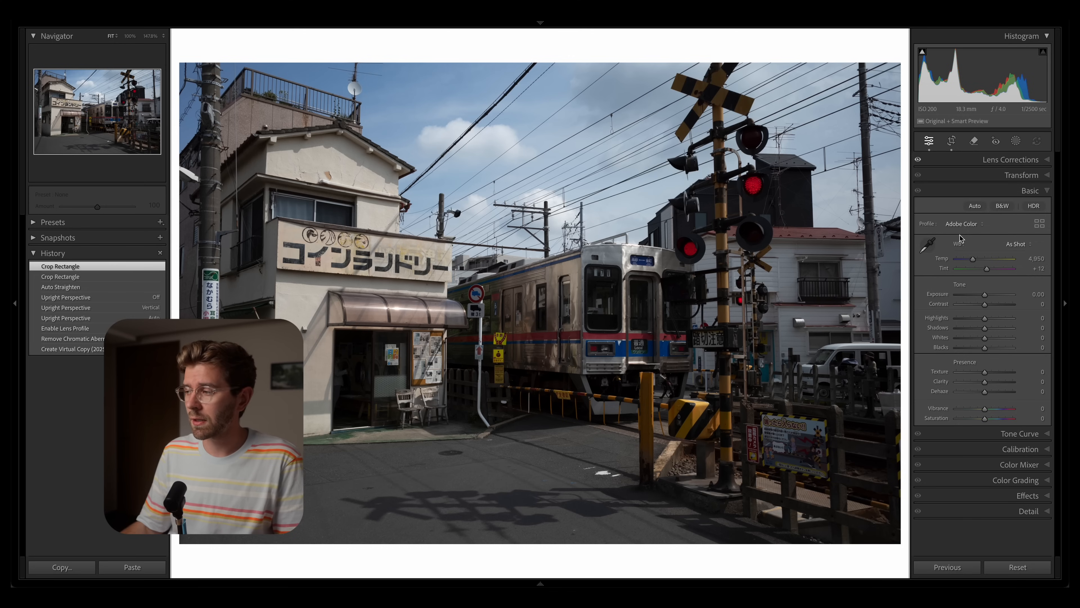
pyautogui.click(960, 224)
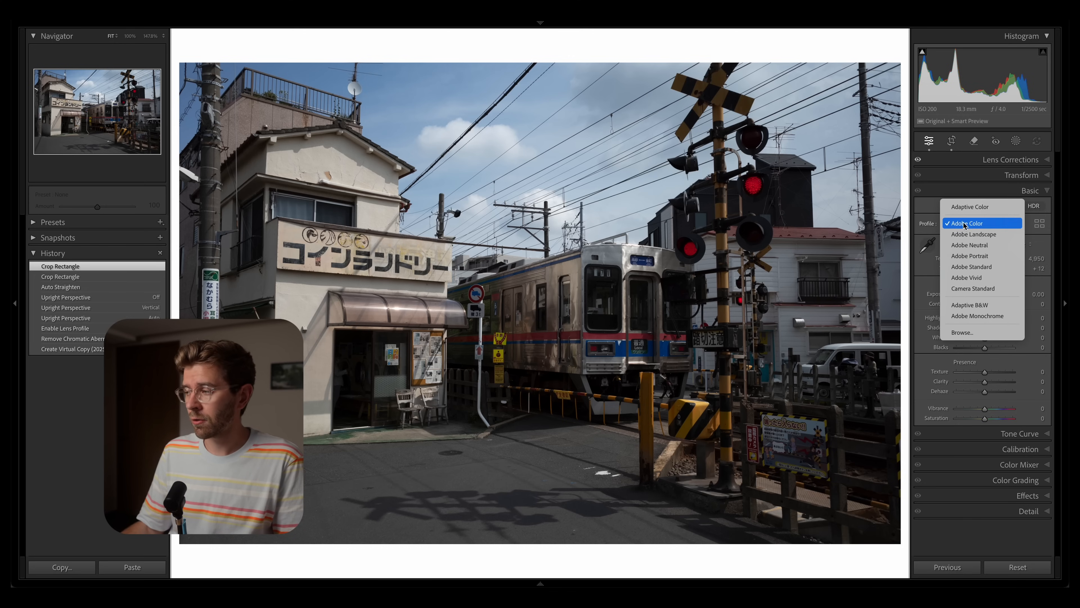
pyautogui.click(927, 233)
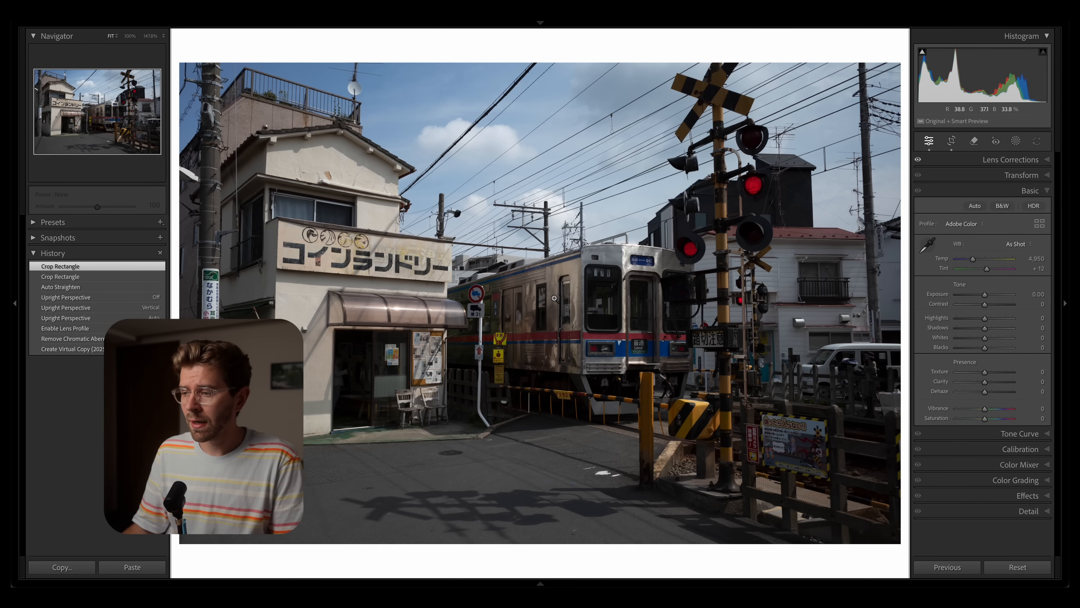
pyautogui.moveTo(985, 294); pyautogui.dragTo(990, 301)
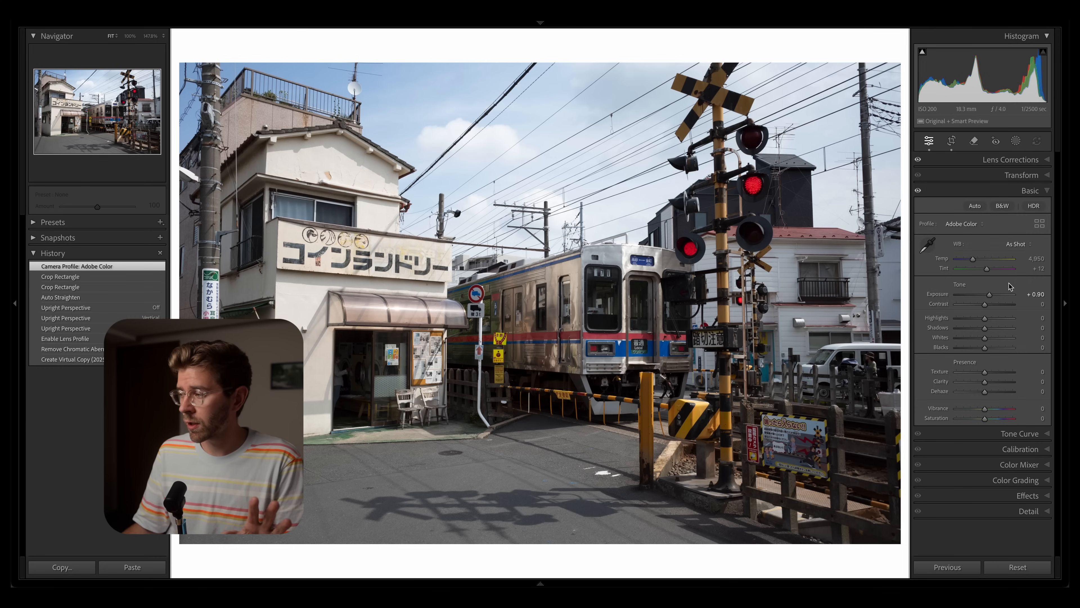
# - Warm the white balance by setting the colour temperature to 5,250
pyautogui.click(1030, 259)
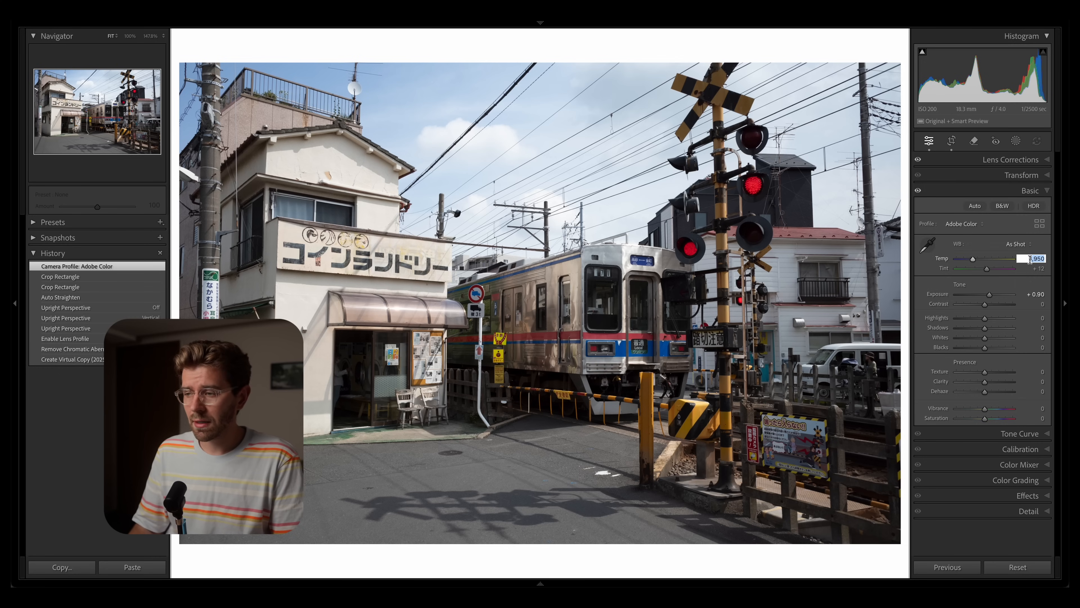
pyautogui.write('5150')
pyautogui.press('Return')
pyautogui.press('Up')
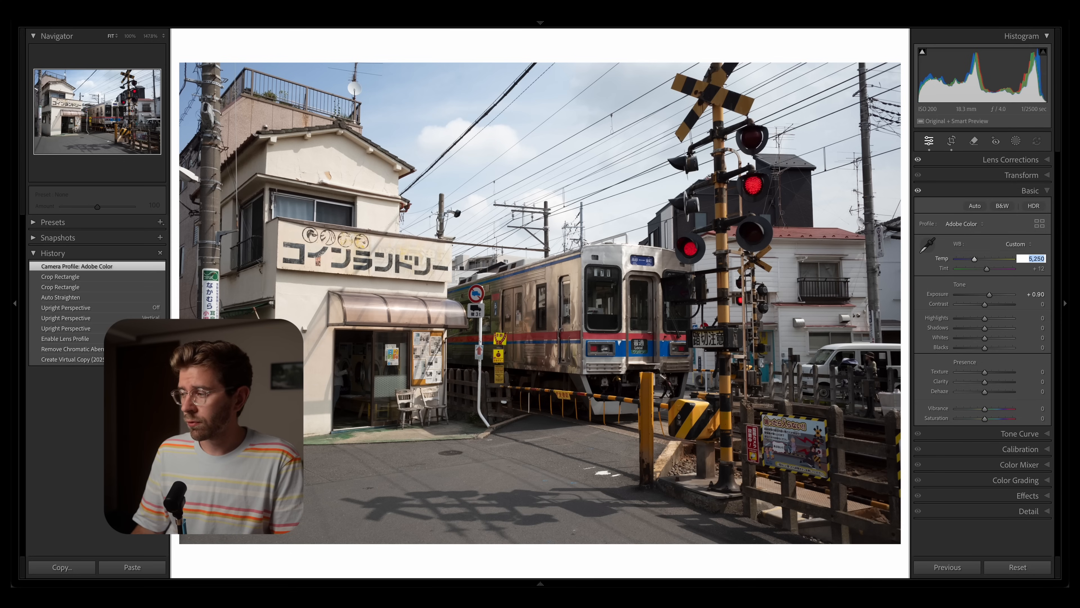
pyautogui.press('Return')
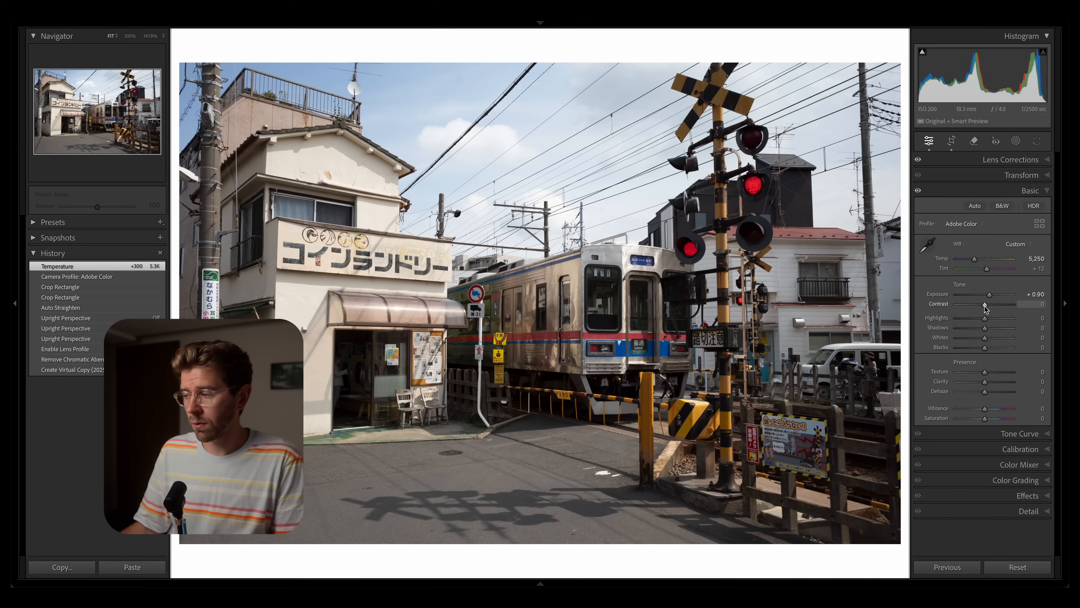
# - Set the tone values to Contrast +35, Blacks +45, Shadows +10, Whites -10 and Highlights -40
pyautogui.moveTo(986, 308); pyautogui.dragTo(994, 309)
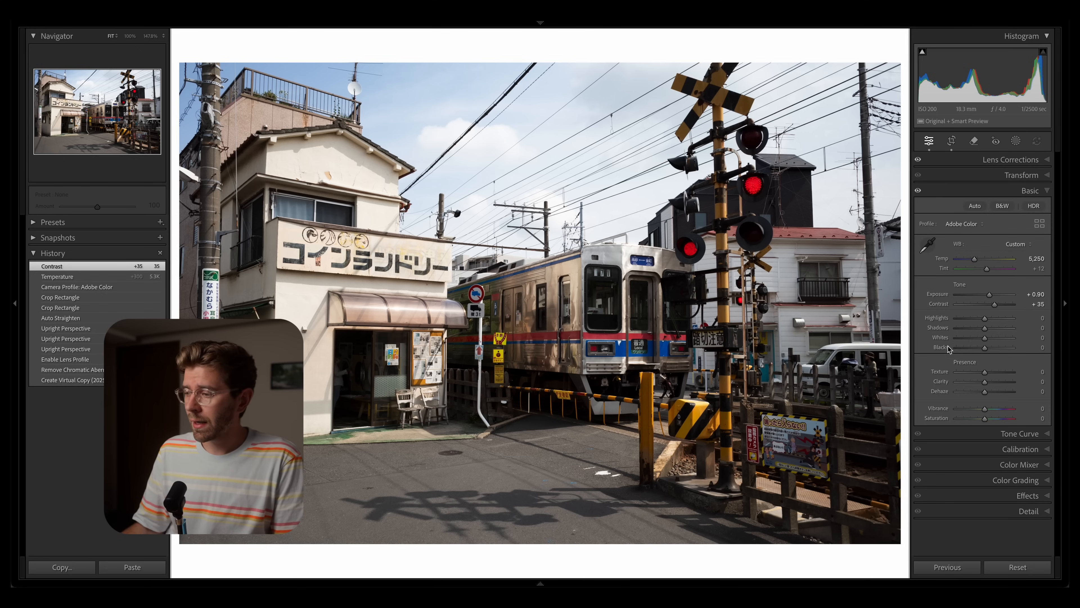
pyautogui.moveTo(985, 352); pyautogui.dragTo(998, 353)
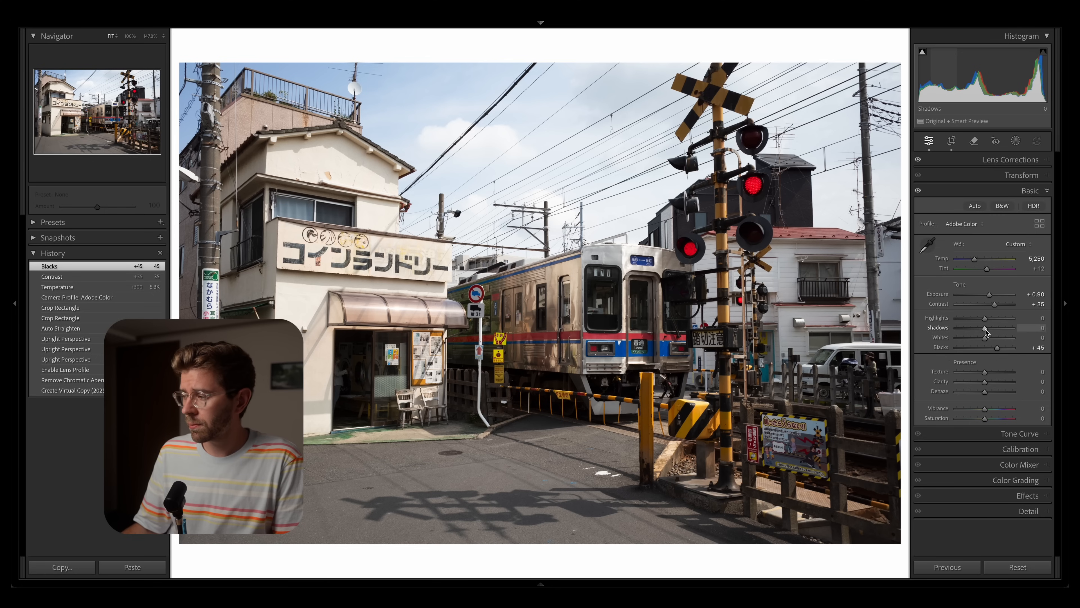
pyautogui.moveTo(987, 332); pyautogui.dragTo(988, 333)
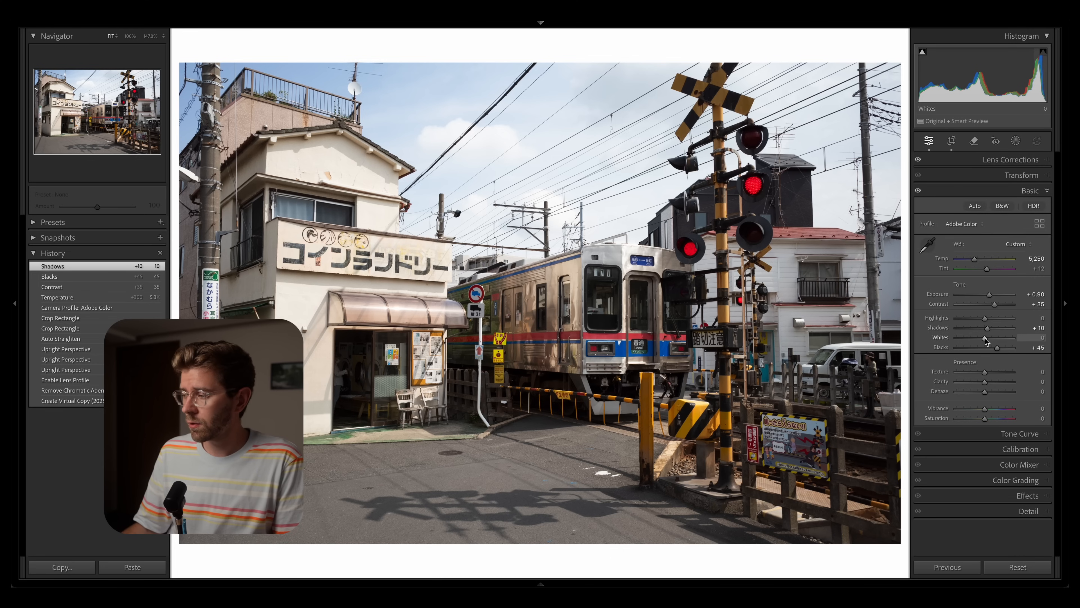
pyautogui.moveTo(985, 339)
pyautogui.mouseDown()
pyautogui.moveTo(984, 320)
pyautogui.moveTo(975, 325)
pyautogui.mouseUp()
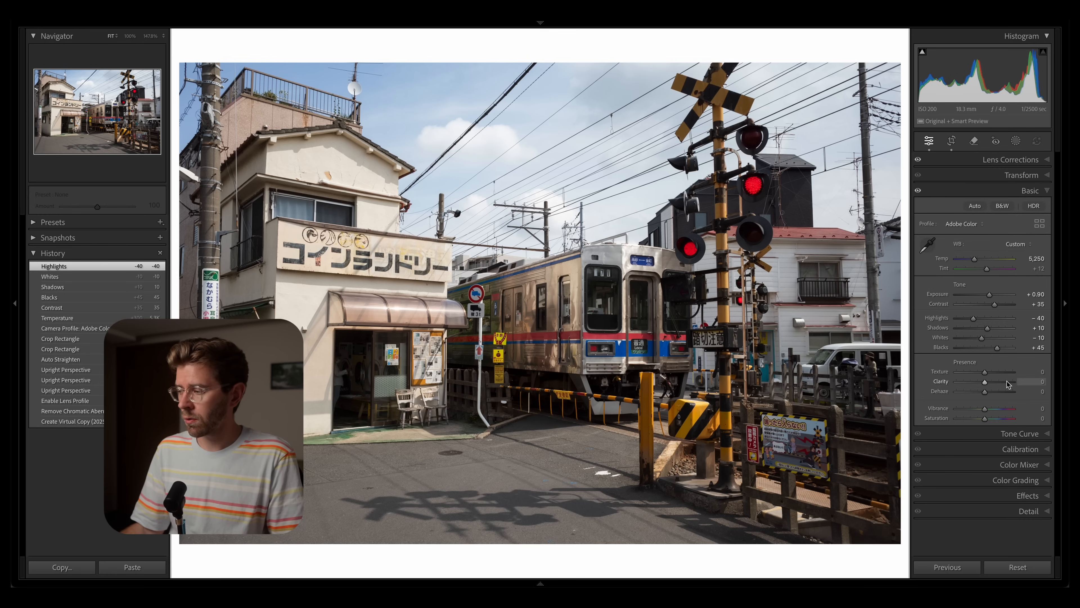
# - Set Clarity to -20 and Dehaze to +20
pyautogui.click(1036, 382)
pyautogui.write('-20')
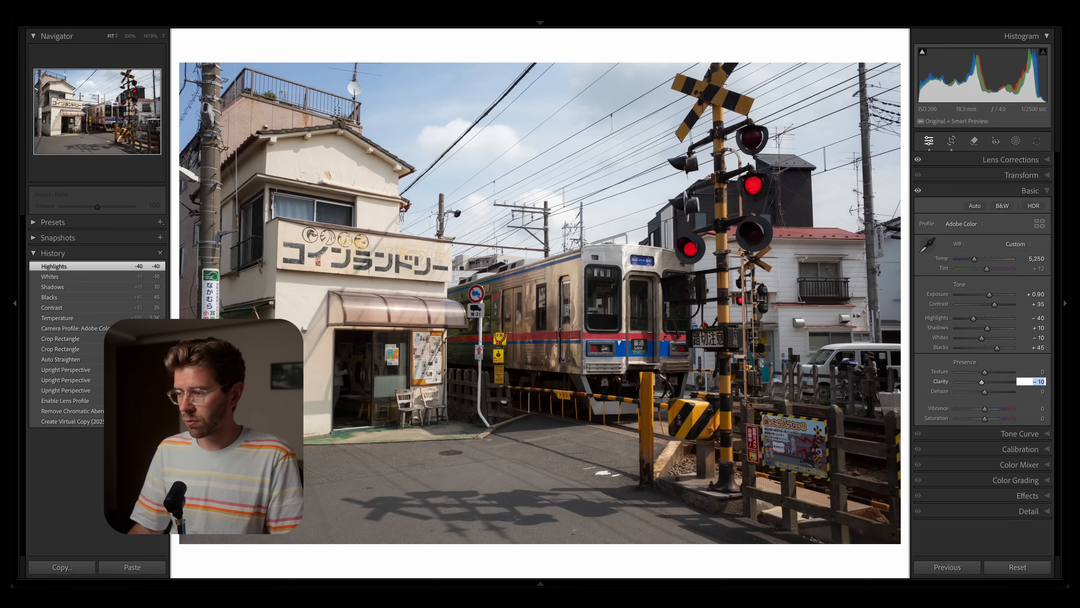
pyautogui.press('Return')
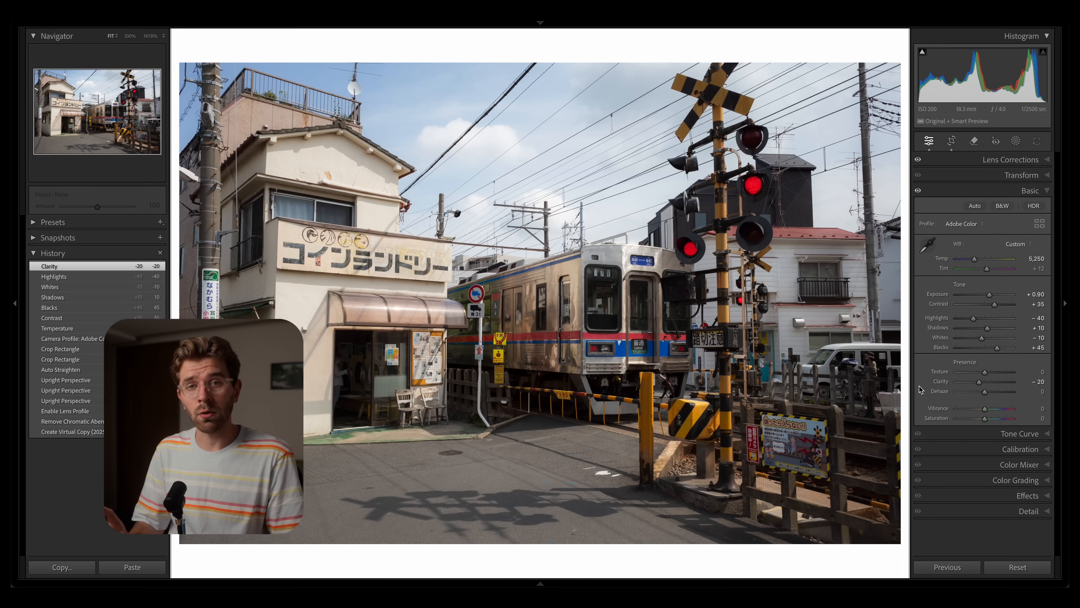
pyautogui.click(1035, 392)
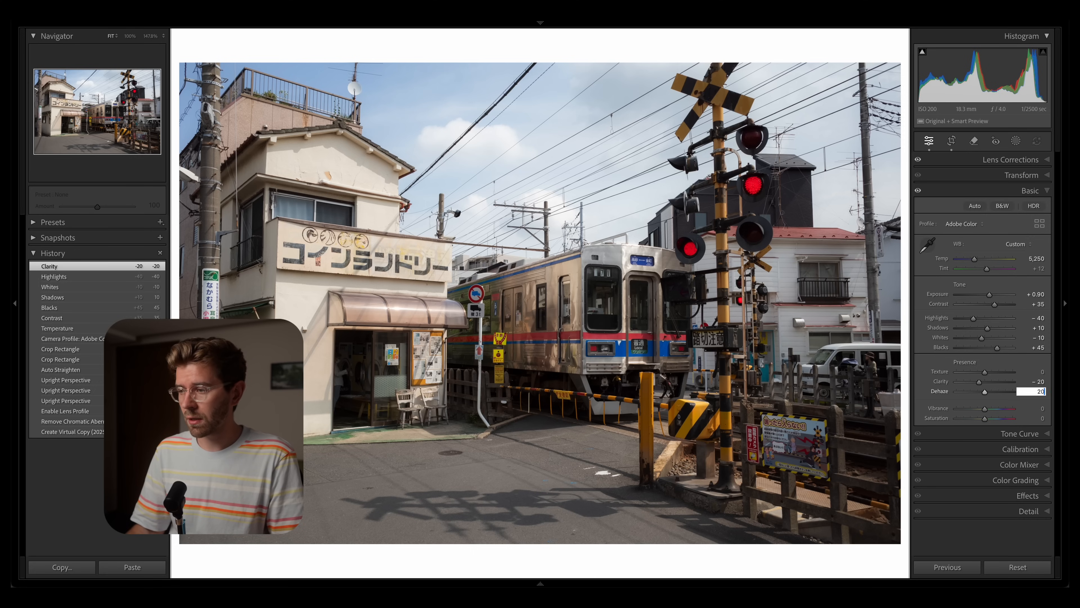
pyautogui.write('20')
pyautogui.press('Return')
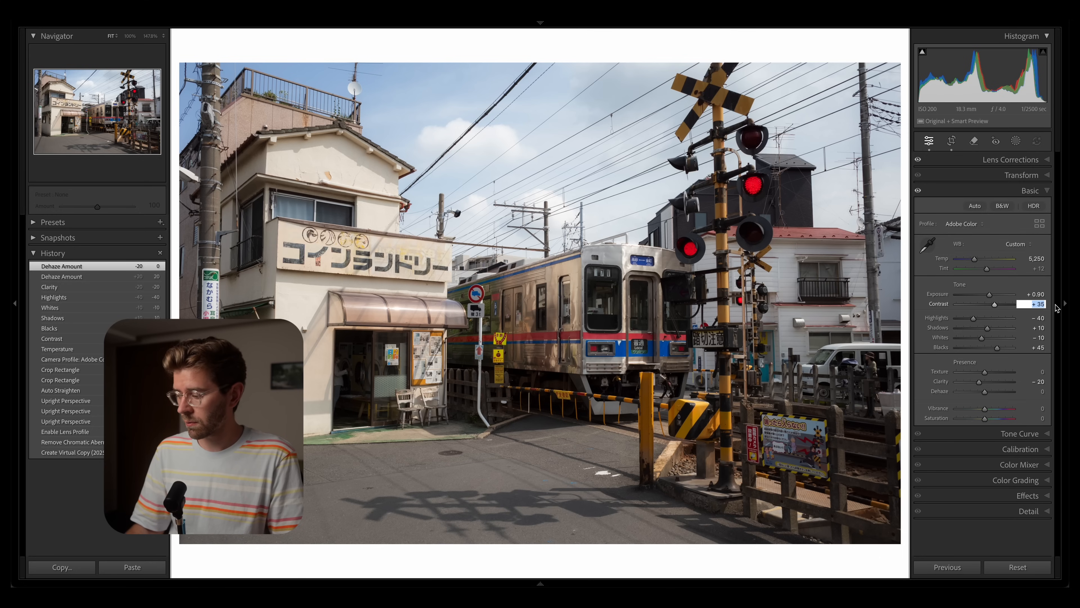
# - Try Contrast at +55 without Dehaze, and return to the history state with Dehaze at +20
pyautogui.write('5')
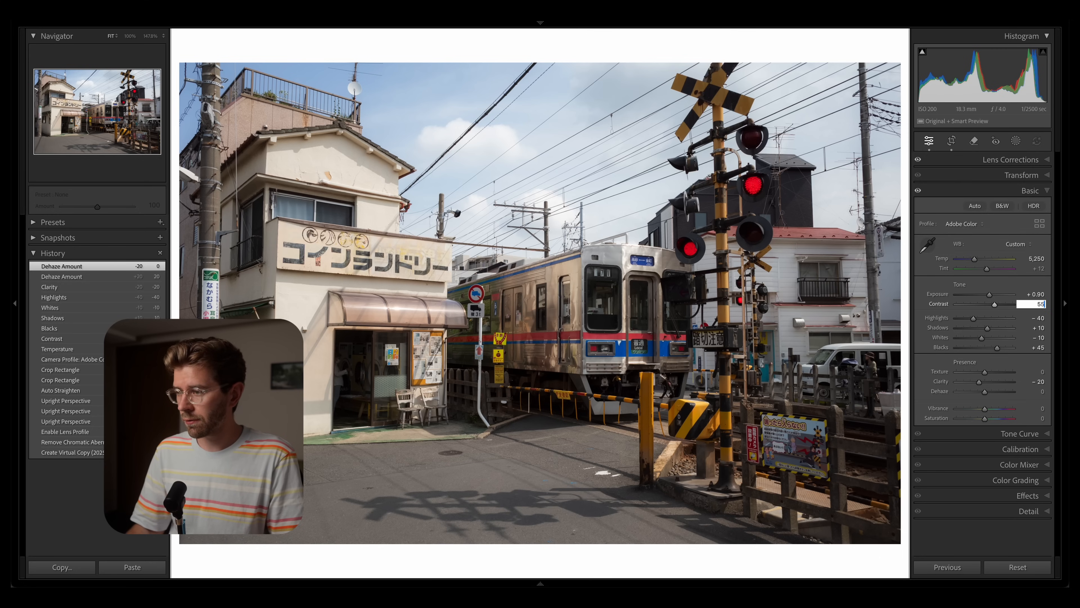
pyautogui.write('5')
pyautogui.press('Return')
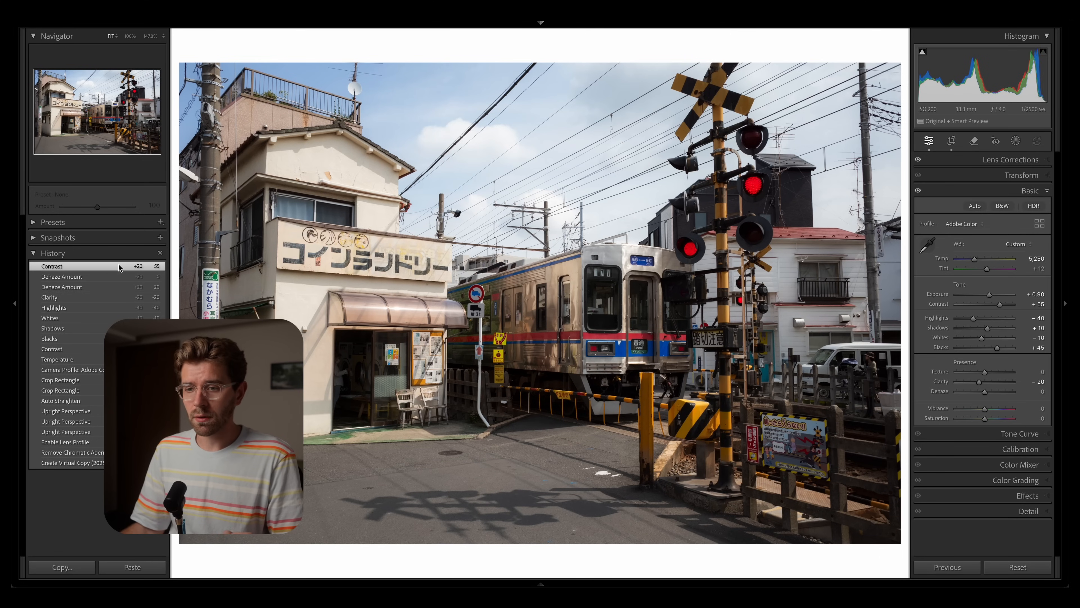
pyautogui.click(115, 287)
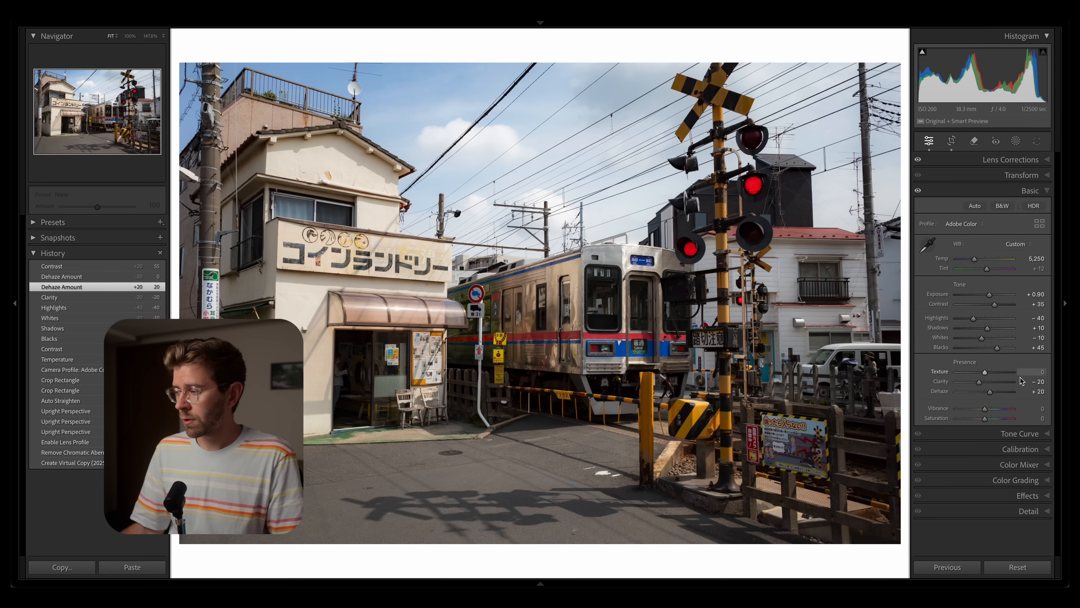
# - Reduce Dehaze to +5 and raise Vibrance to +35
pyautogui.click(1037, 391)
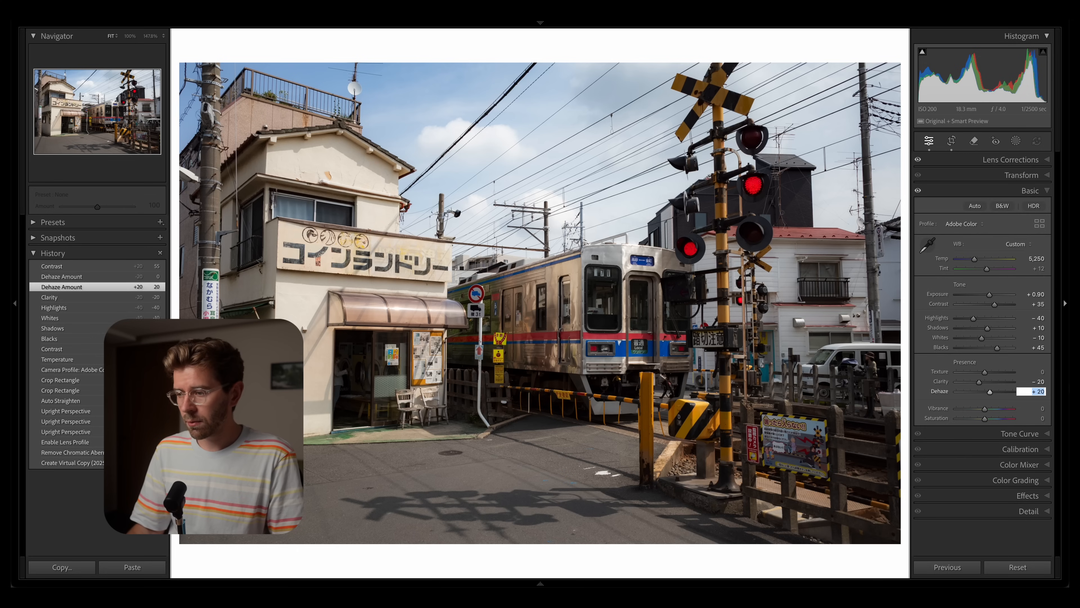
pyautogui.press('Return')
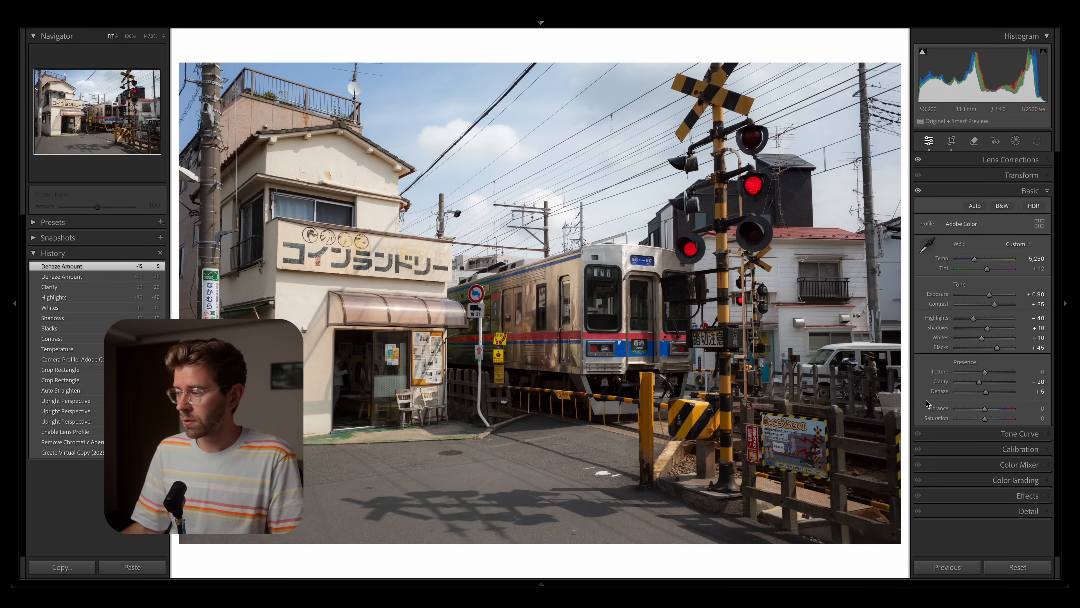
pyautogui.moveTo(984, 410); pyautogui.dragTo(991, 412)
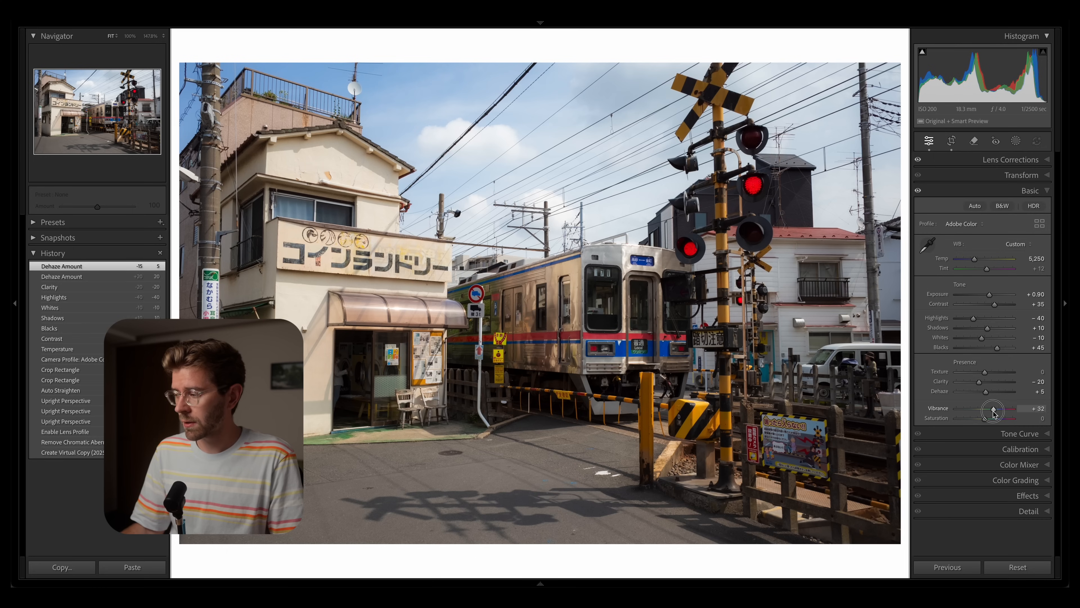
pyautogui.moveTo(993, 413); pyautogui.dragTo(995, 411)
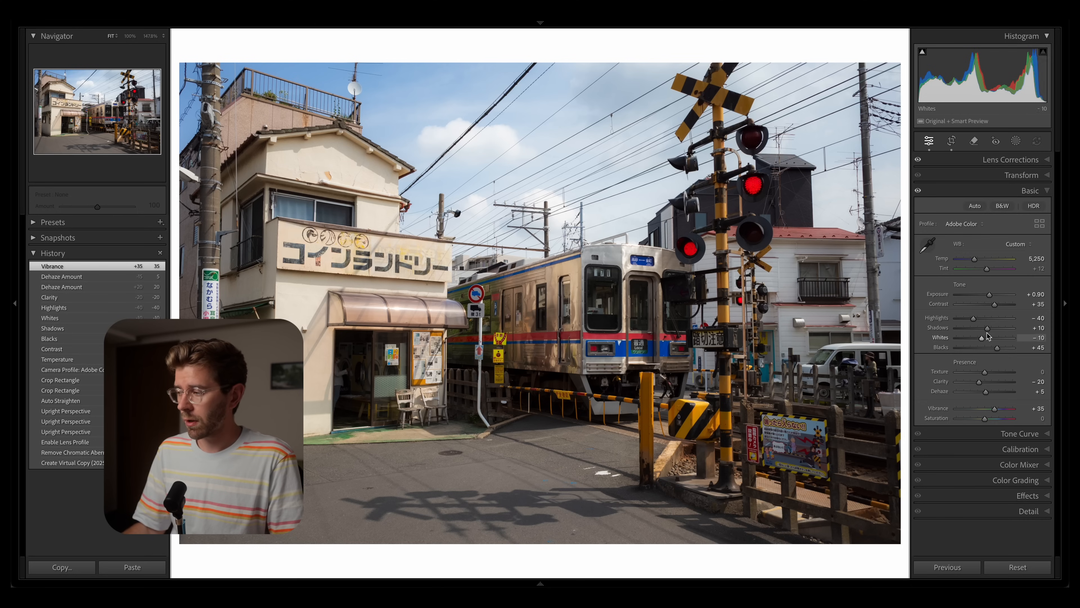
# - Reset the Contrast and lower it to -30
pyautogui.doubleClick(993, 305)
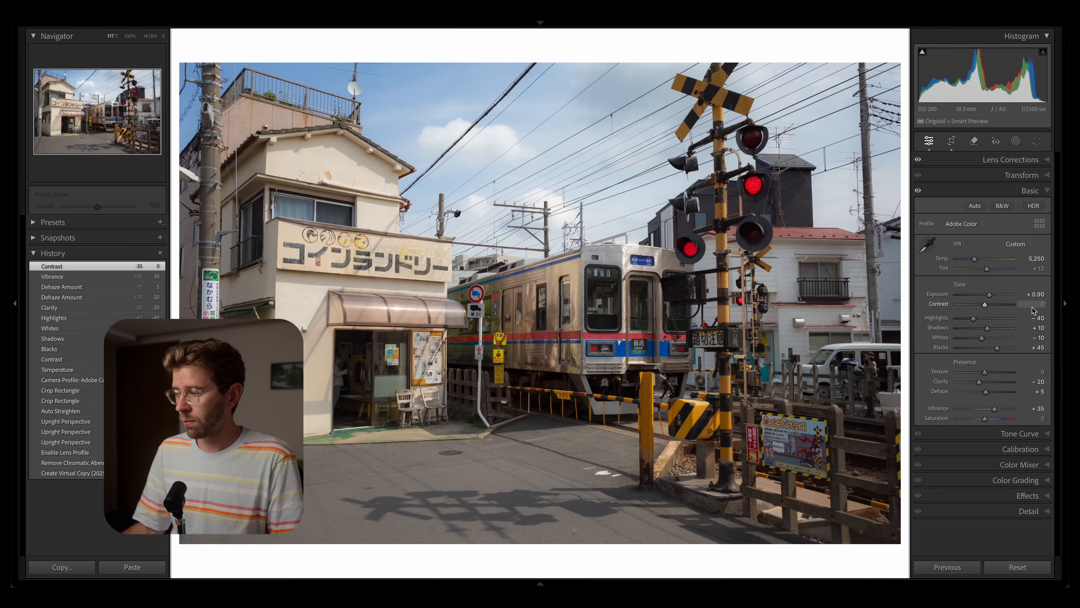
pyautogui.click(1036, 304)
pyautogui.press('Down')
pyautogui.press('Down')
pyautogui.press('Down')
pyautogui.press('Down')
pyautogui.press('Down')
pyautogui.press('Down')
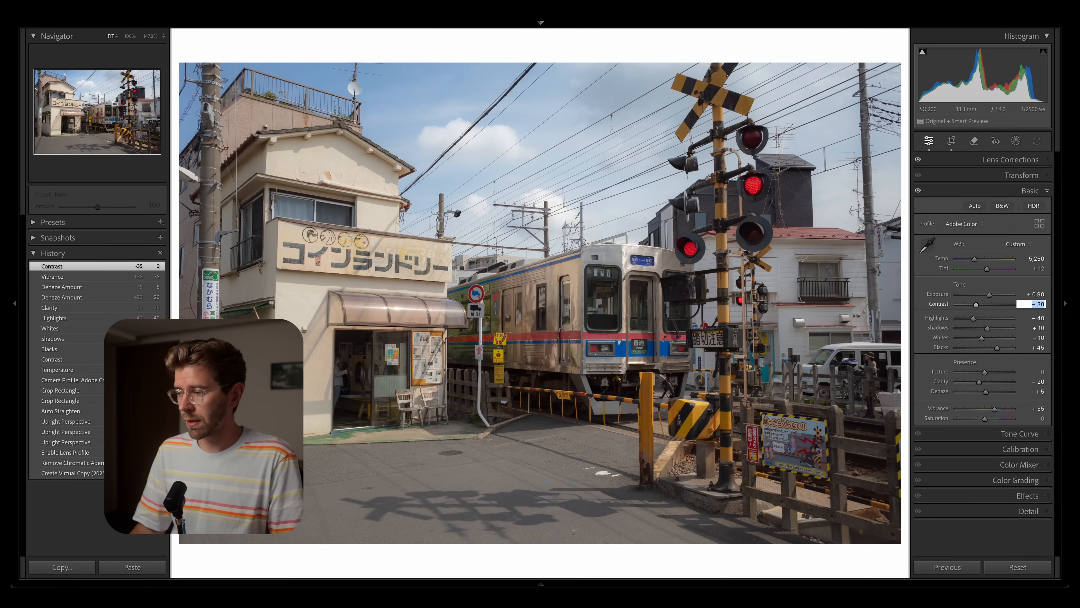
pyautogui.press('Return')
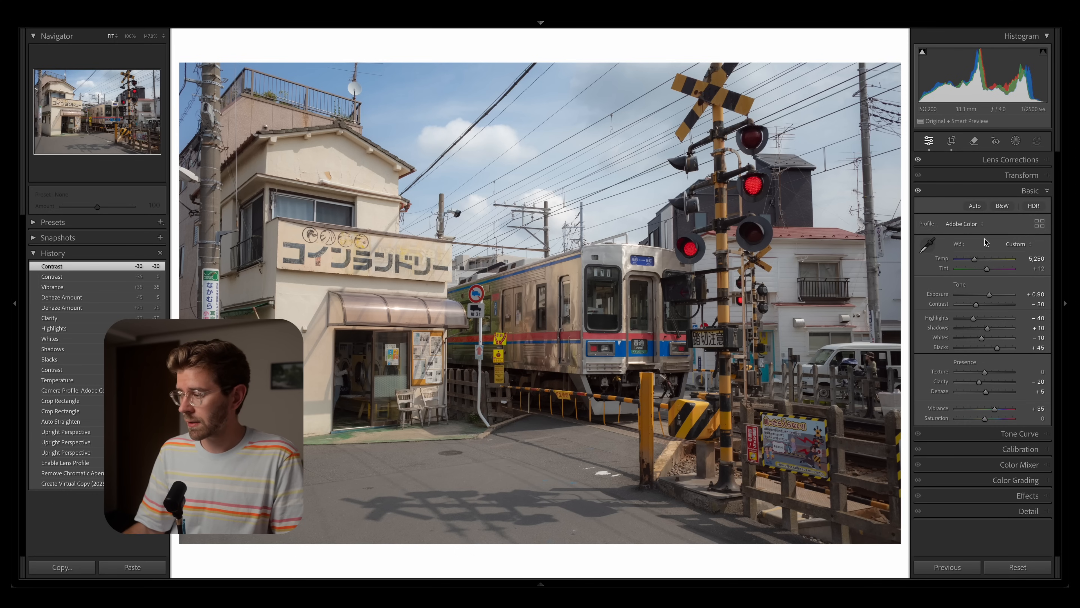
# - Shape the parametric tone curve with Shadows at -51, Darks at -25 and Lights at +30
pyautogui.click(1021, 434)
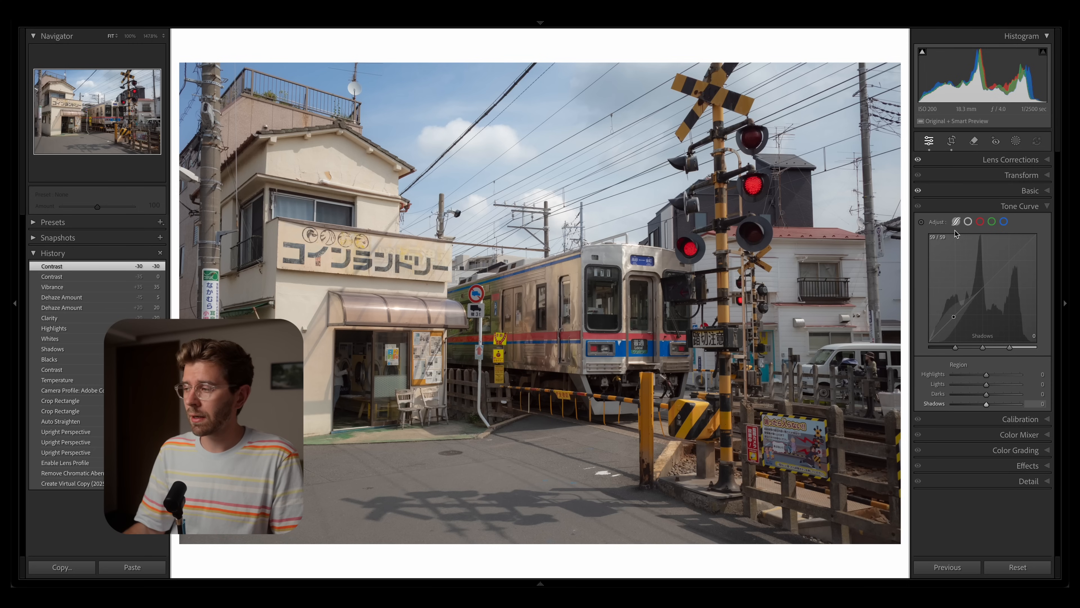
pyautogui.click(966, 225)
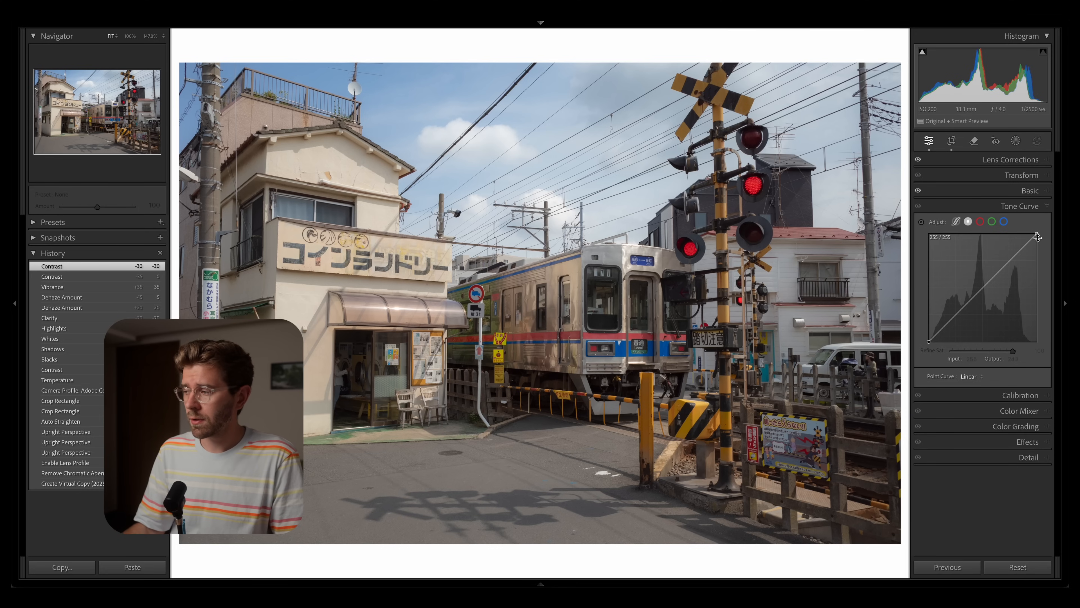
pyautogui.click(956, 221)
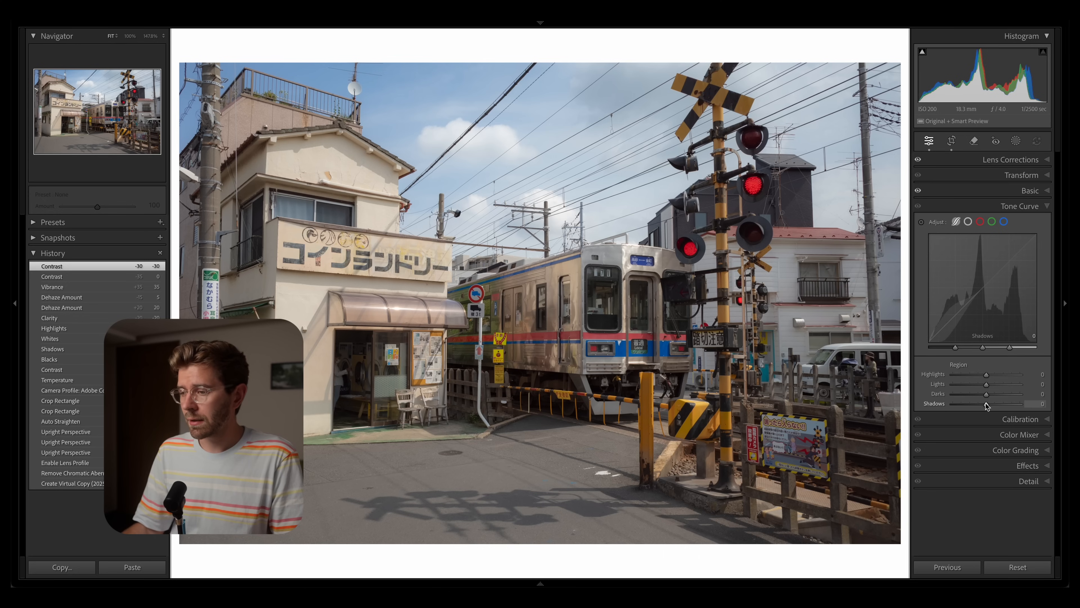
pyautogui.moveTo(986, 405)
pyautogui.mouseDown()
pyautogui.moveTo(969, 409)
pyautogui.moveTo(978, 400)
pyautogui.mouseUp()
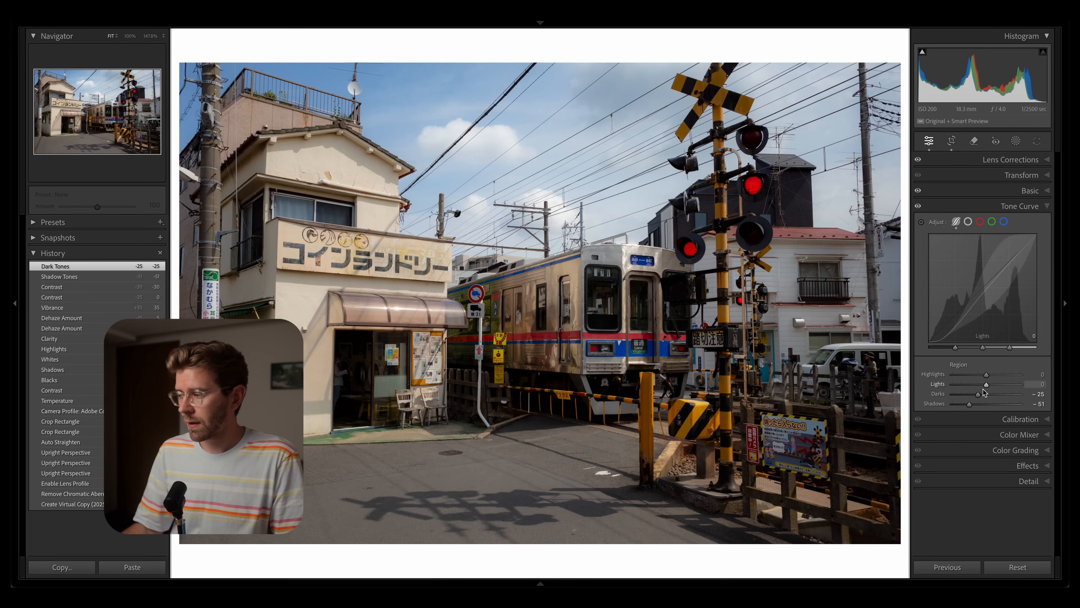
pyautogui.moveTo(987, 387); pyautogui.dragTo(998, 390)
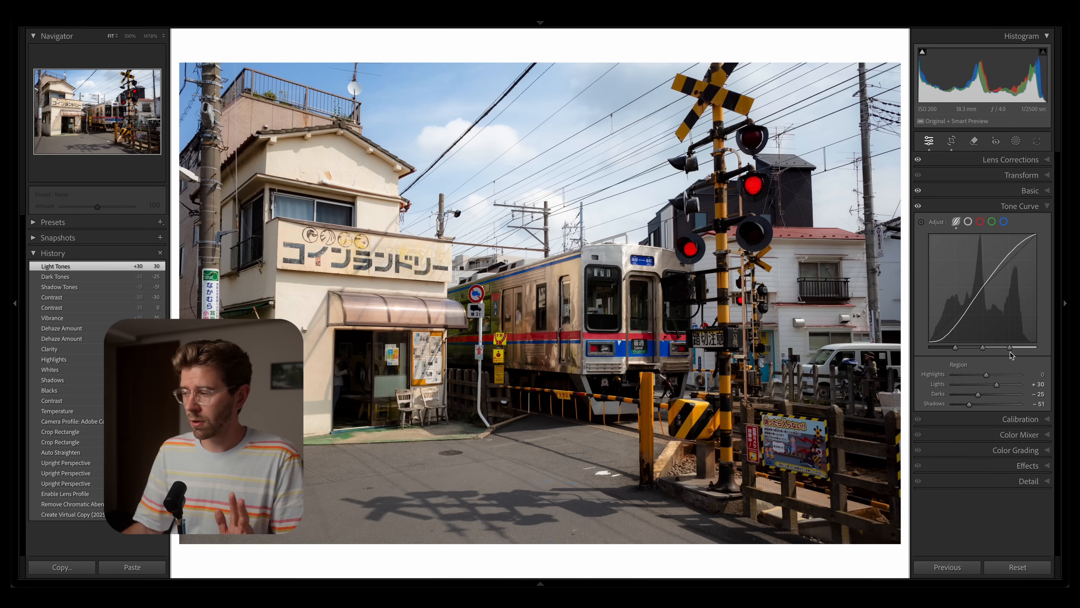
# - Lower the parametric curve's Highlights to -25, raise the highlight split, and set the midtone split to 41 and shadow split to 16
pyautogui.moveTo(1010, 351); pyautogui.dragTo(979, 378)
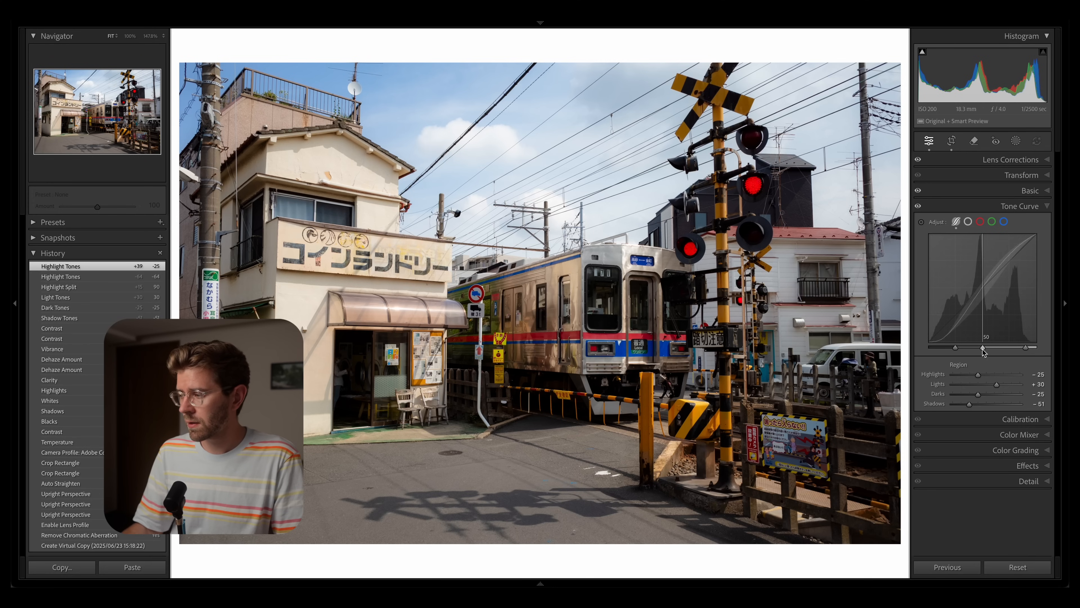
pyautogui.moveTo(983, 348); pyautogui.dragTo(945, 350)
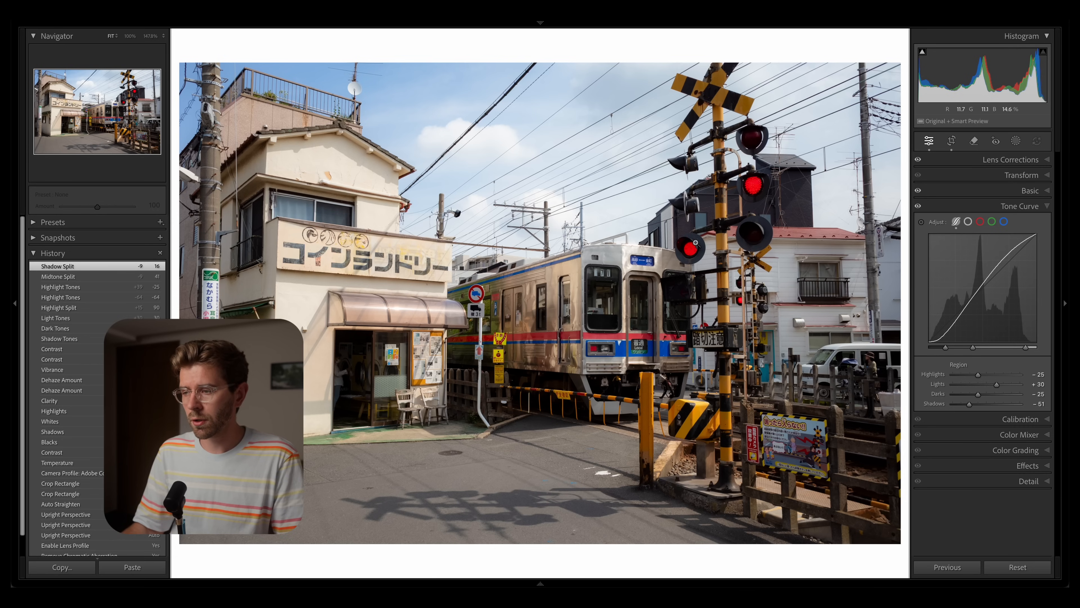
# - Add four anchor points along the diagonal of the point curve and lower its white endpoint to an output of 240
pyautogui.click(968, 221)
pyautogui.click(955, 316)
pyautogui.click(979, 292)
pyautogui.click(1000, 270)
pyautogui.click(1017, 253)
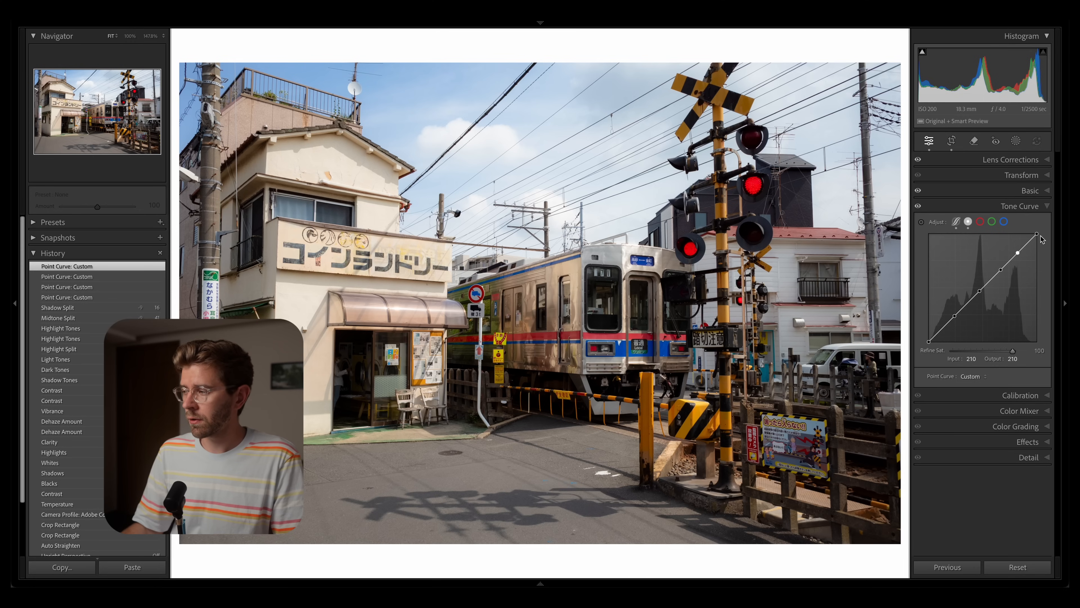
pyautogui.moveTo(1036, 234); pyautogui.dragTo(1041, 243)
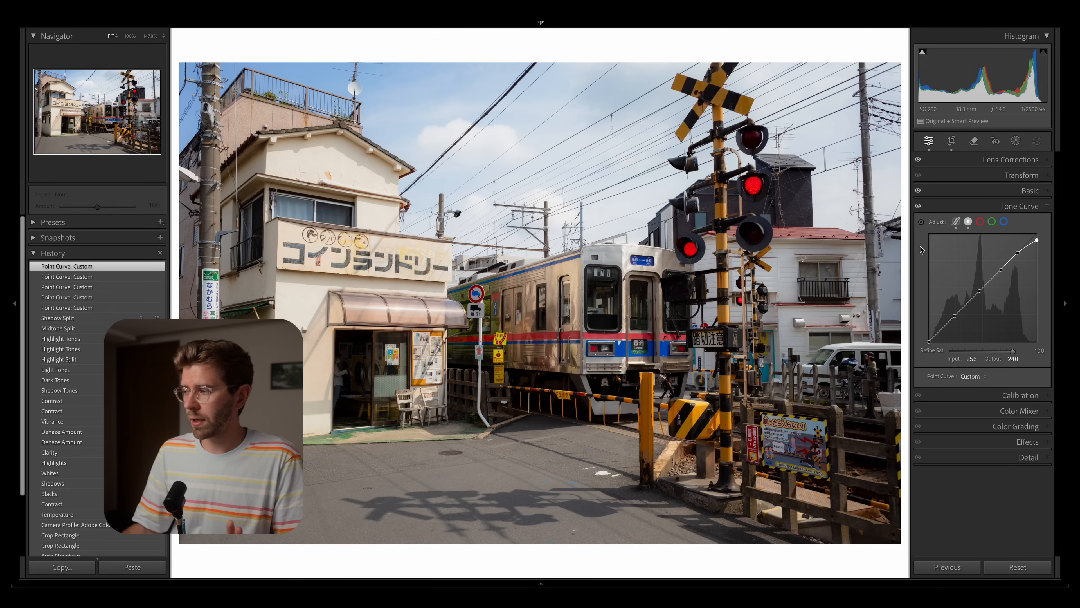
# - Compare the photo with the tone curve adjustments off and on, and return to the parametric curve
pyautogui.click(918, 207)
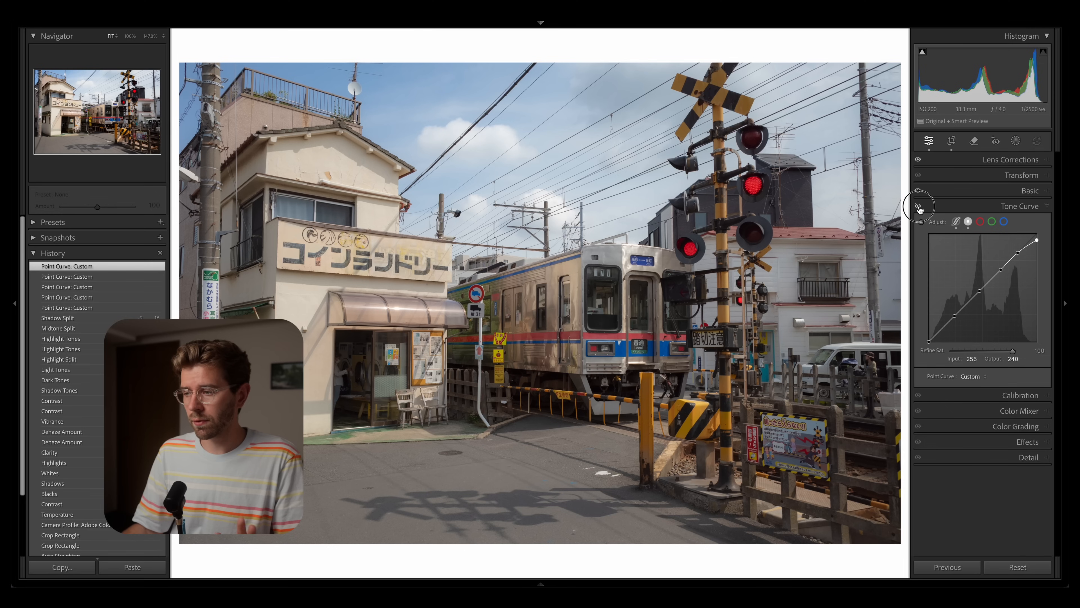
pyautogui.click(918, 206)
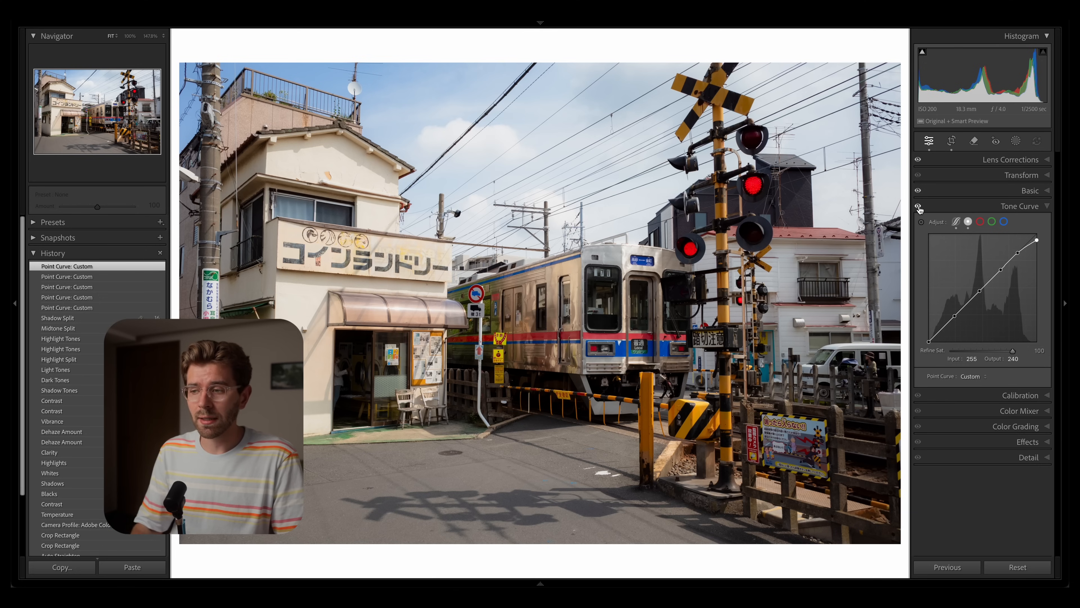
pyautogui.click(956, 221)
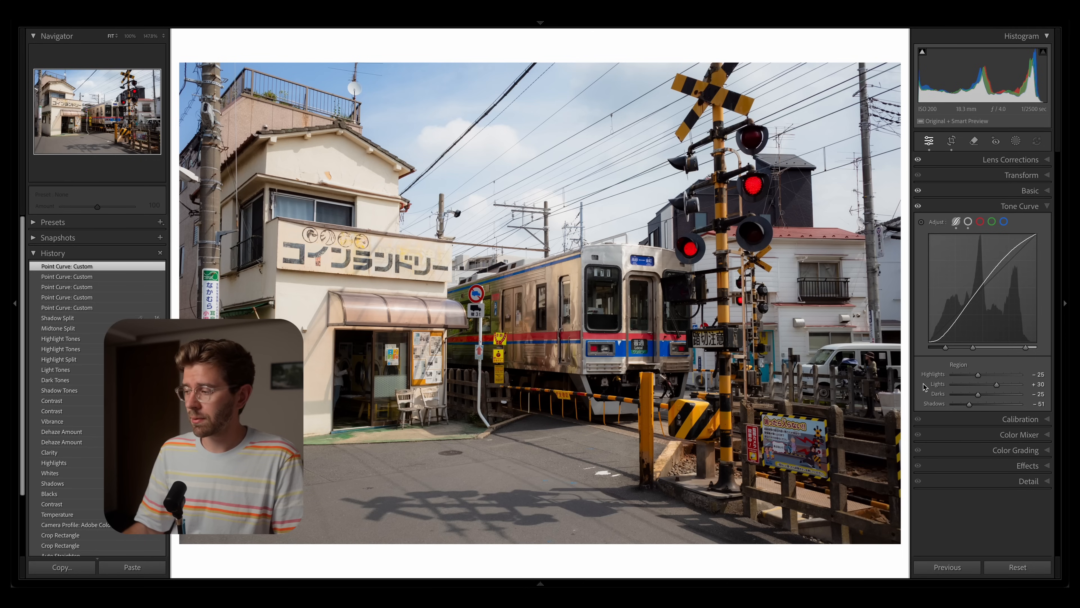
# - Set the calibration's Blue Primary hue to -10, after trying -50, and its saturation to +30
pyautogui.click(1020, 419)
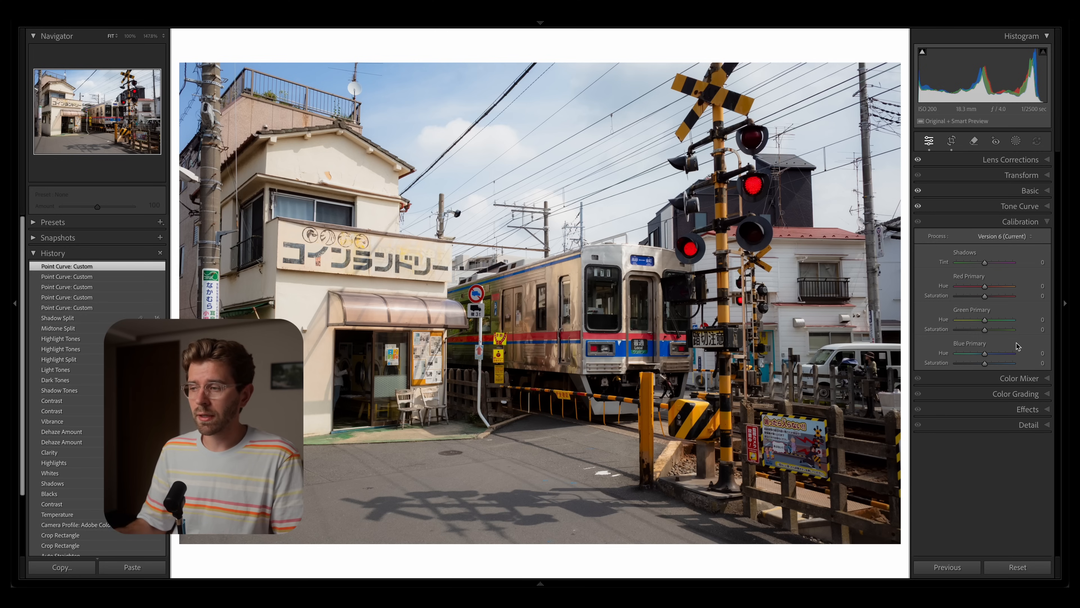
pyautogui.click(1034, 352)
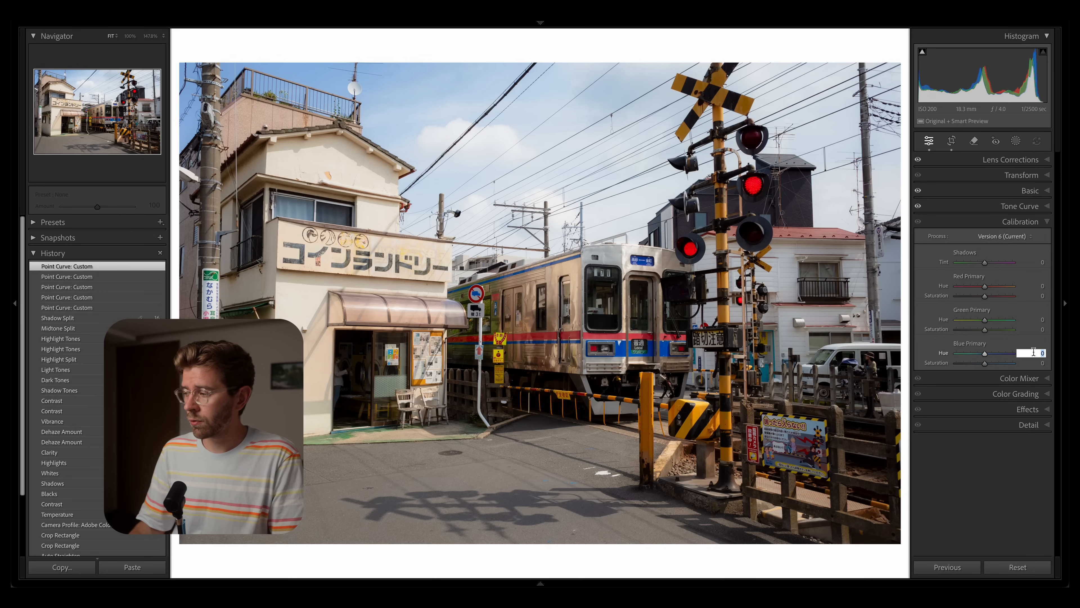
pyautogui.write('-10')
pyautogui.press('Return')
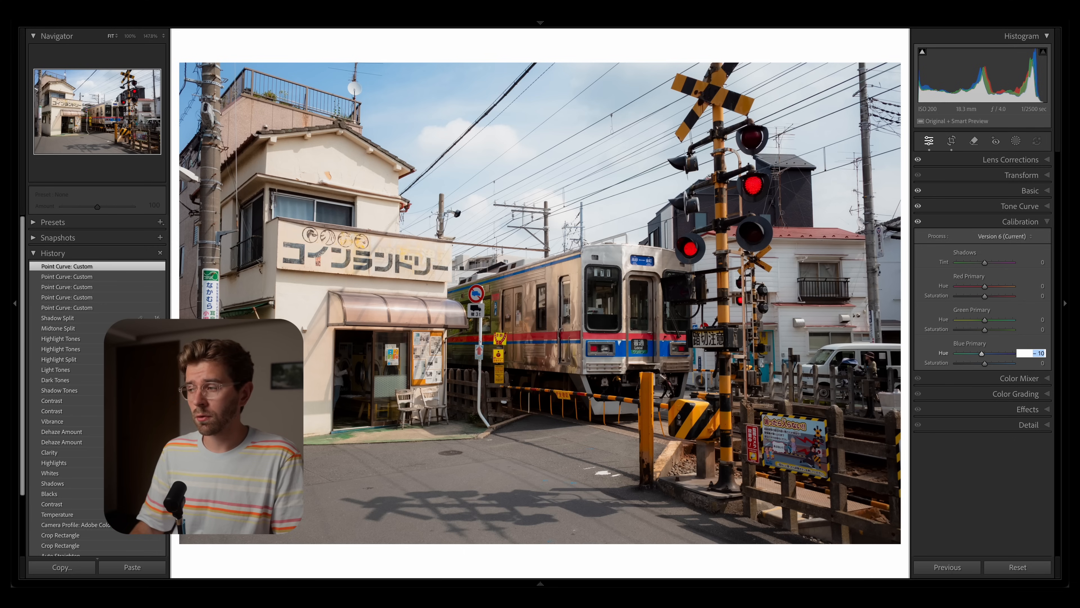
pyautogui.hotkey('shift', 'Down')
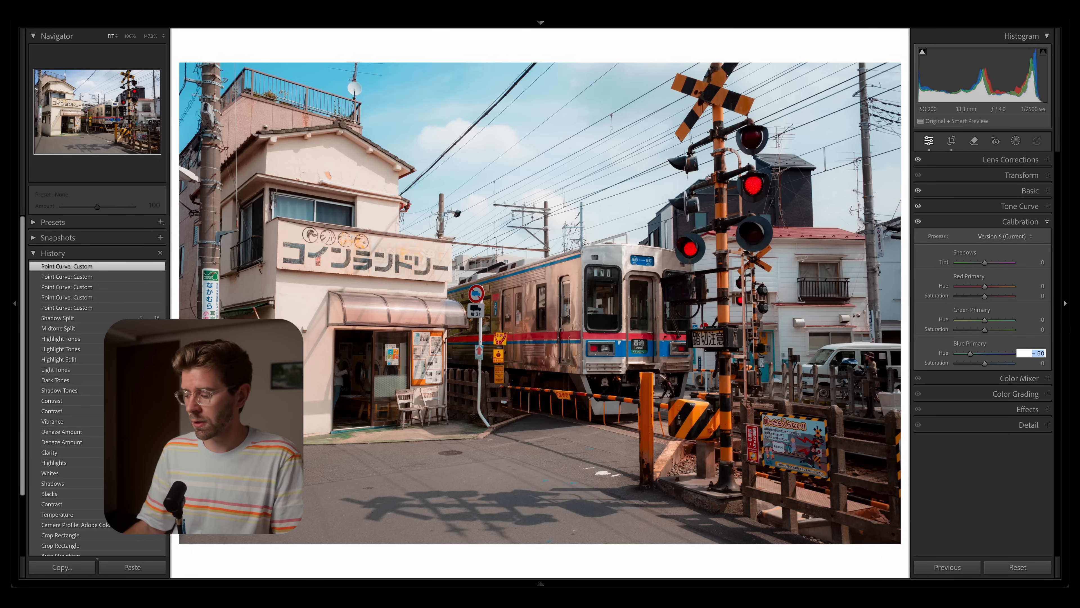
pyautogui.hotkey('shift', 'Up')
pyautogui.hotkey('shift', 'Up')
pyautogui.hotkey('shift', 'Up')
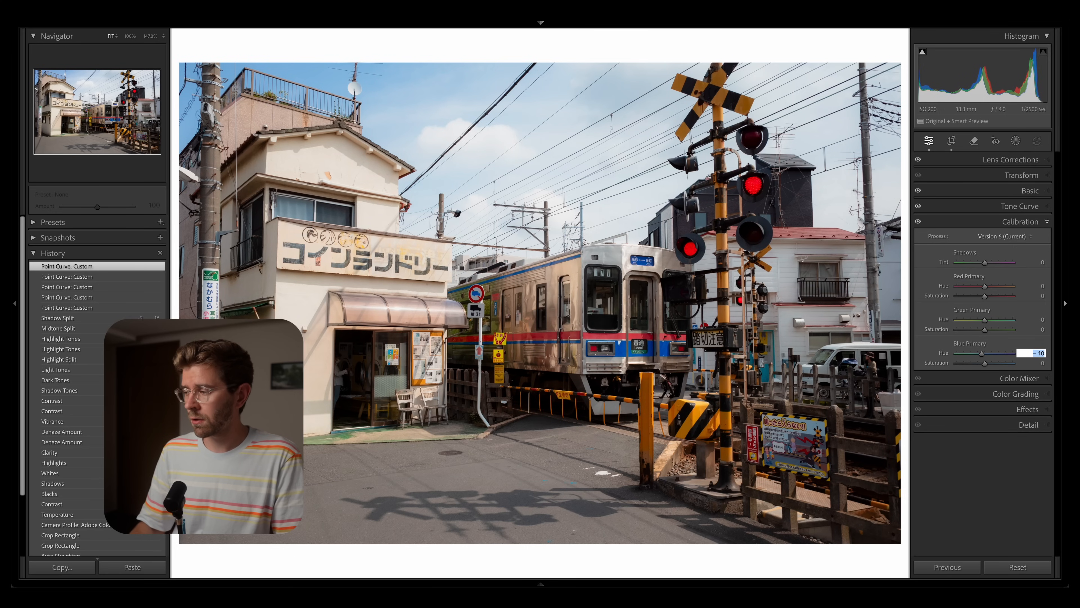
pyautogui.press('Return')
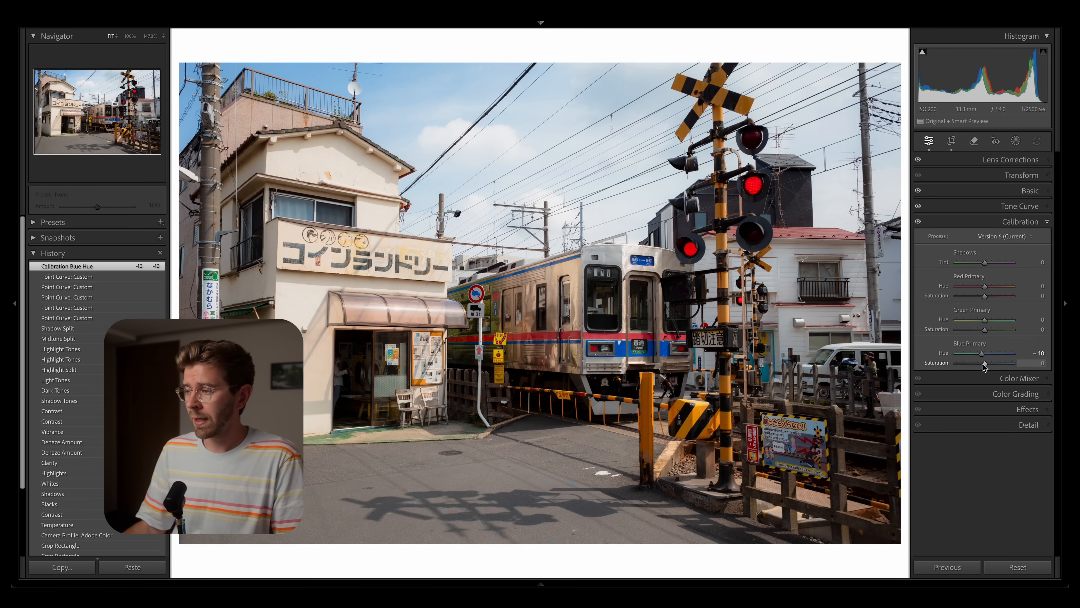
pyautogui.moveTo(986, 364); pyautogui.dragTo(994, 366)
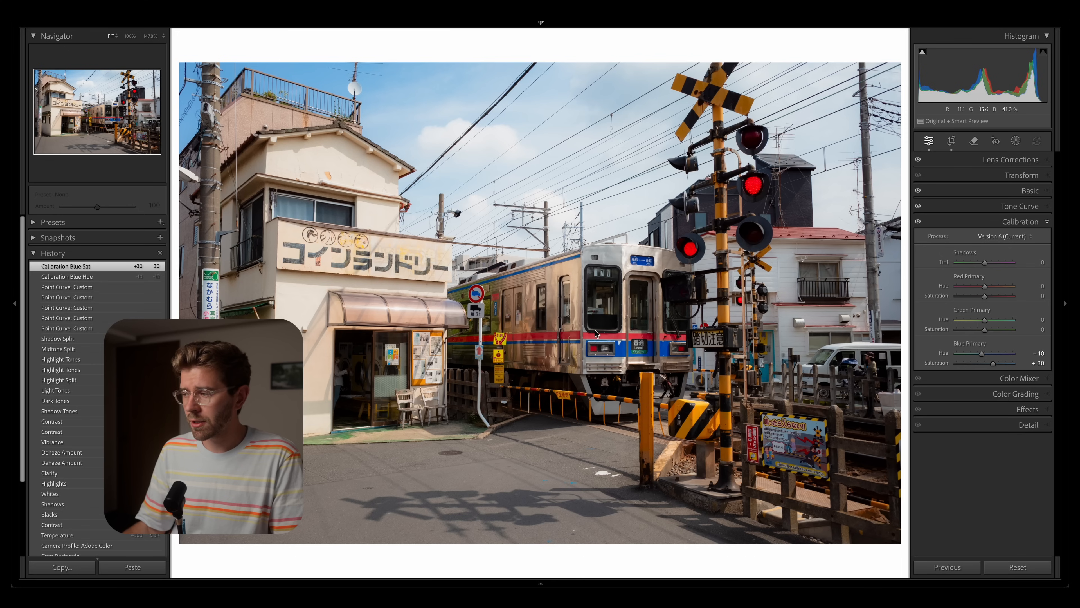
# - Set the calibration's Red Primary hue to +15 and saturation to +15
pyautogui.click(1029, 286)
pyautogui.write('10')
pyautogui.press('Return')
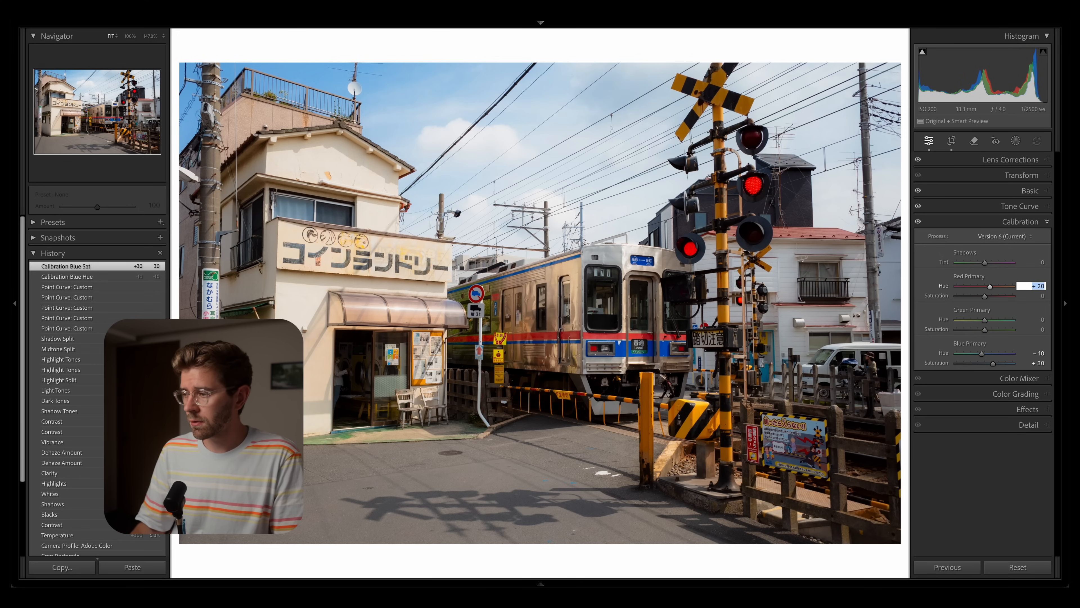
pyautogui.press('Down')
pyautogui.press('Return')
pyautogui.click(1037, 296)
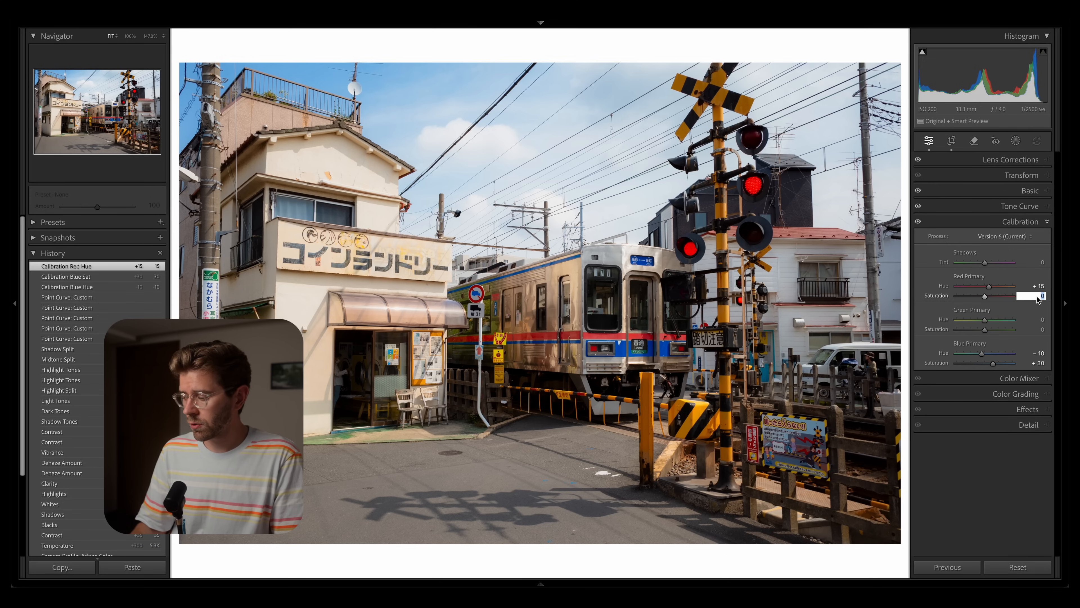
pyautogui.write('10')
pyautogui.press('Return')
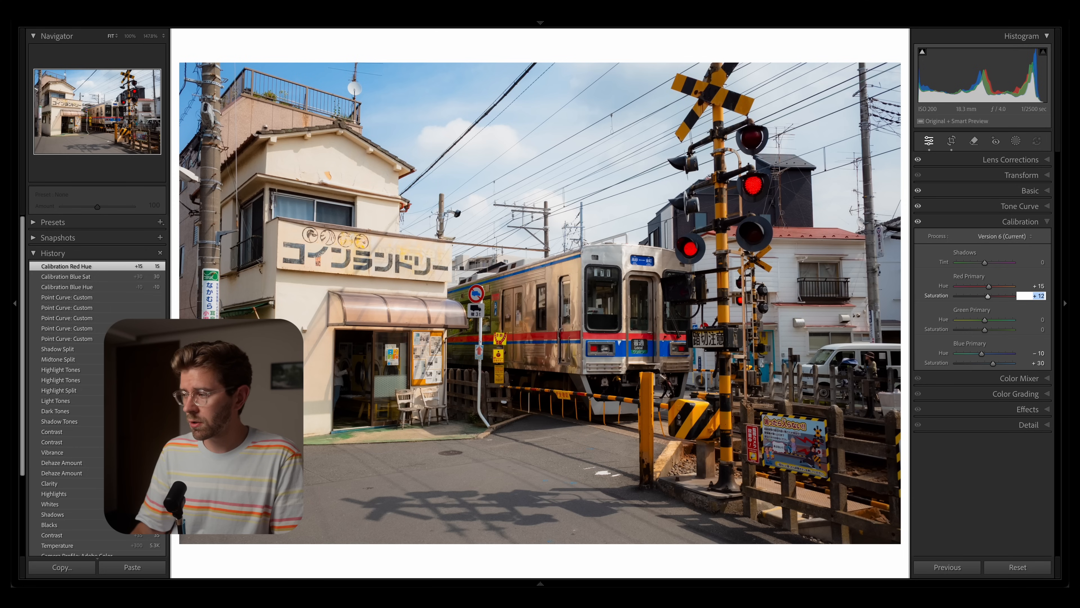
pyautogui.press('Up')
pyautogui.press('Return')
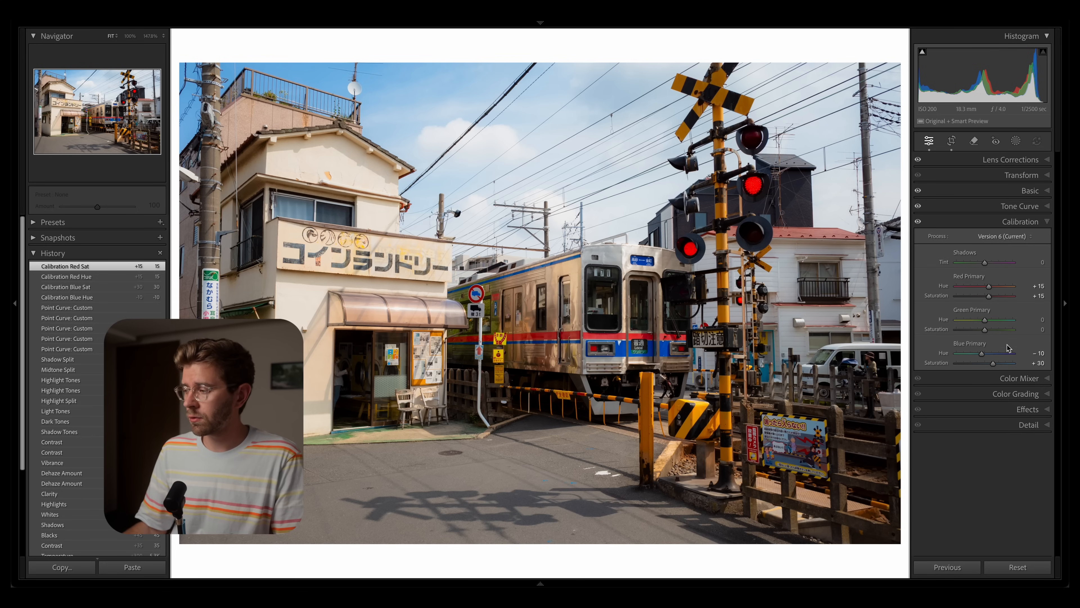
# - Shift the Red hue to +5 in the Color Mixer
pyautogui.click(1016, 378)
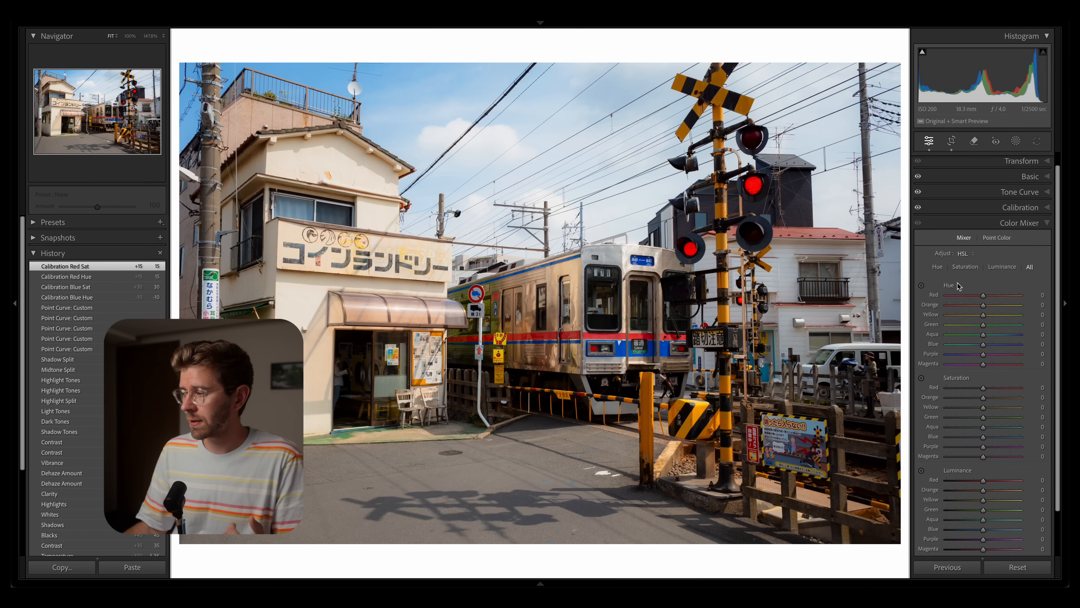
pyautogui.scroll(-3, 957, 283)
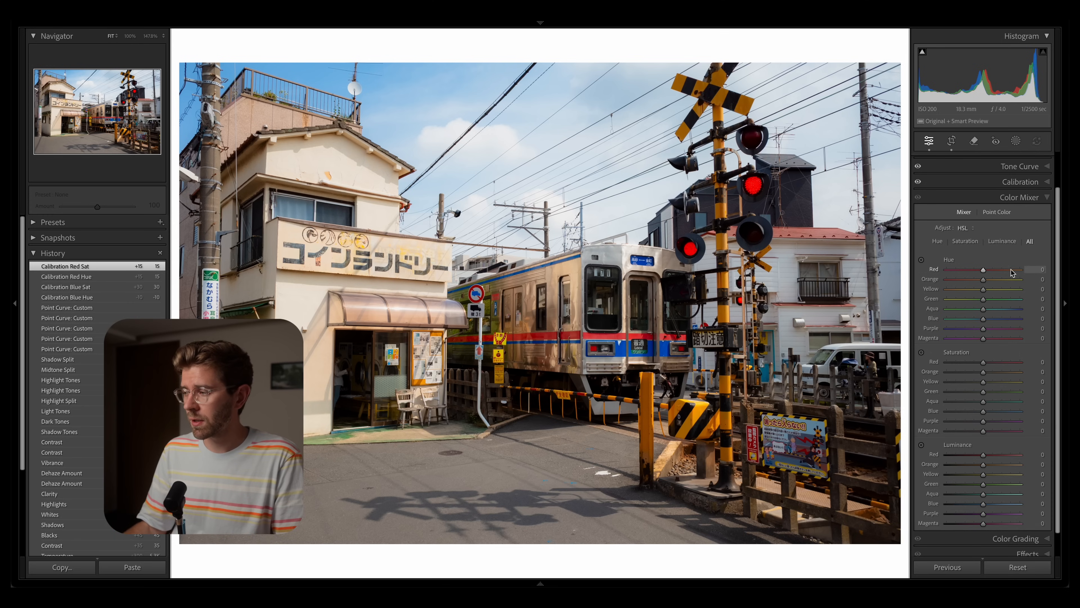
pyautogui.click(1031, 269)
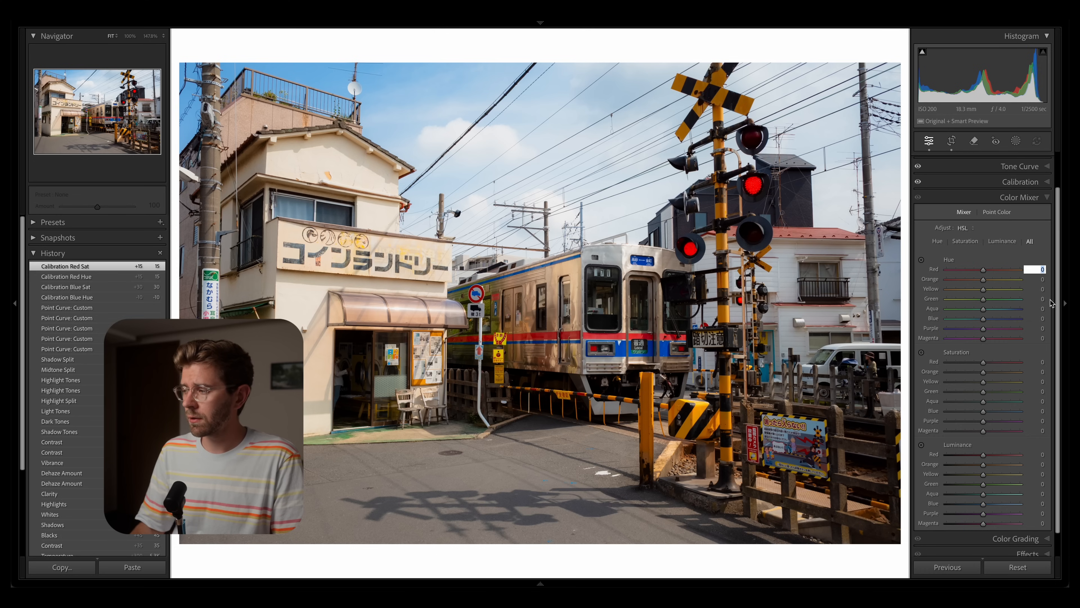
pyautogui.write('3')
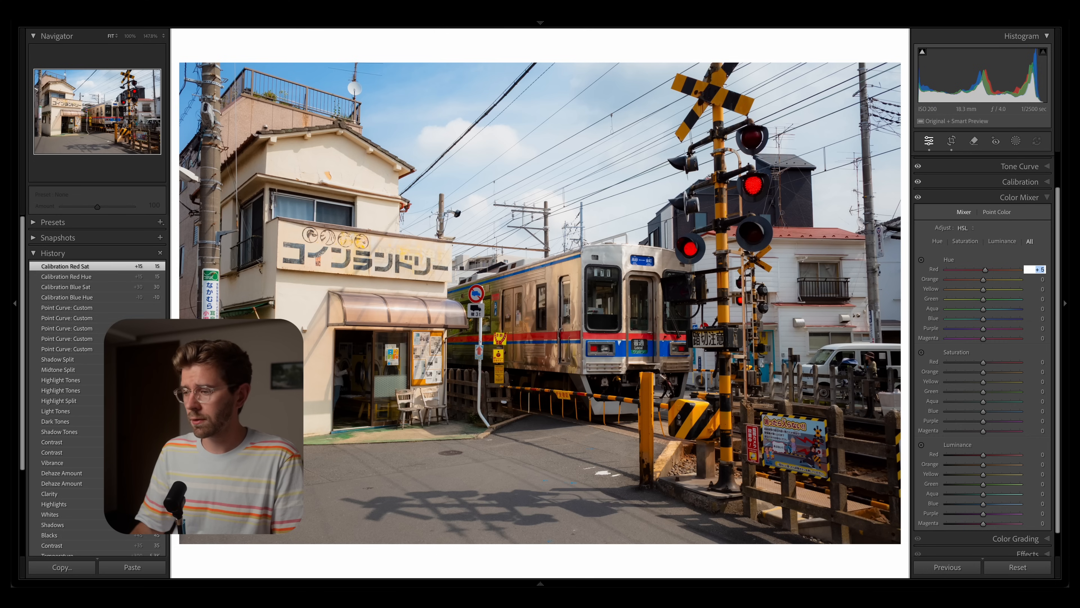
pyautogui.press('Tab')
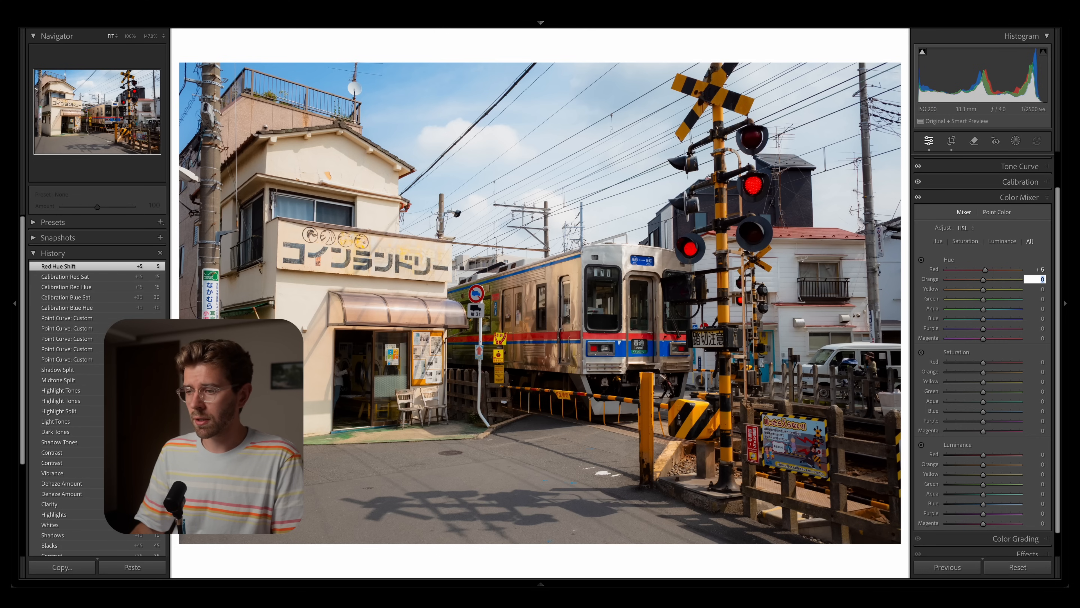
# - Shift the Color Mixer's Green hue to -25 and Blue hue to -5
pyautogui.press('Tab')
pyautogui.press('Tab')
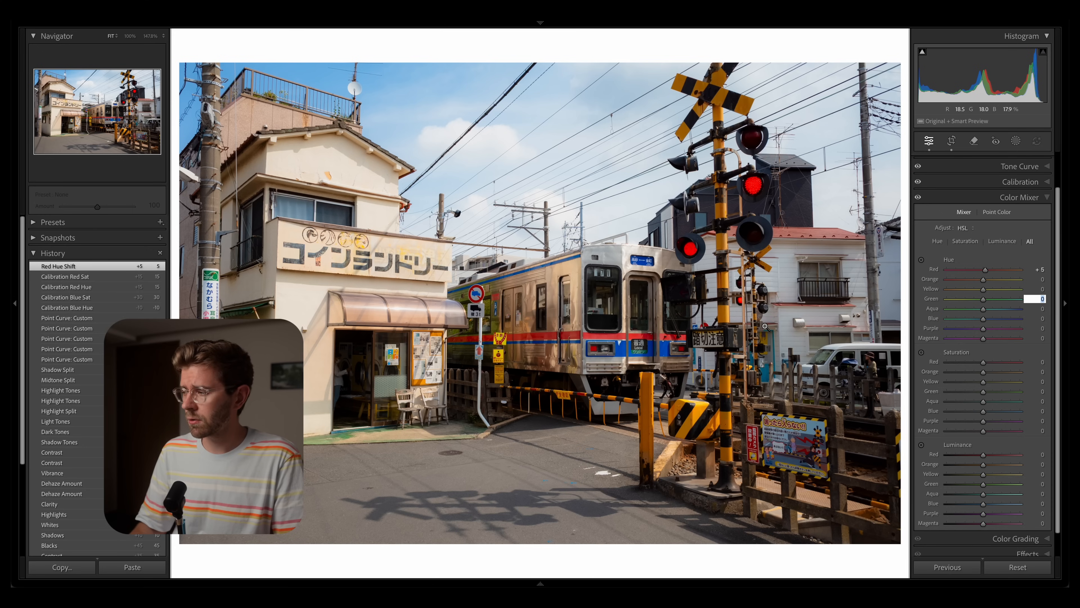
pyautogui.write('-10')
pyautogui.press('Return')
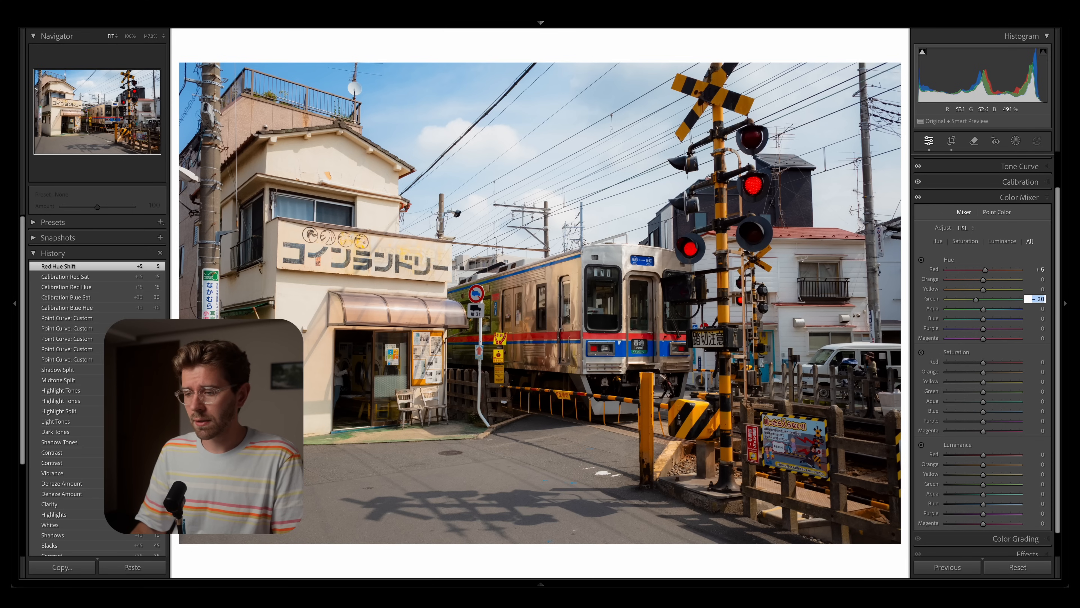
pyautogui.hotkey('shift', 'Down')
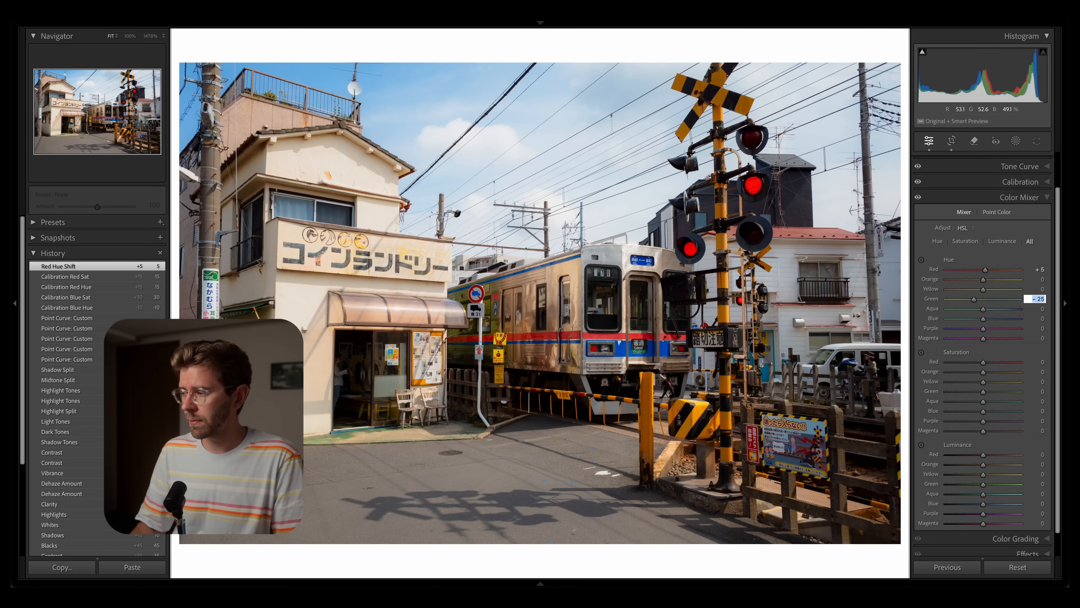
pyautogui.press('Tab')
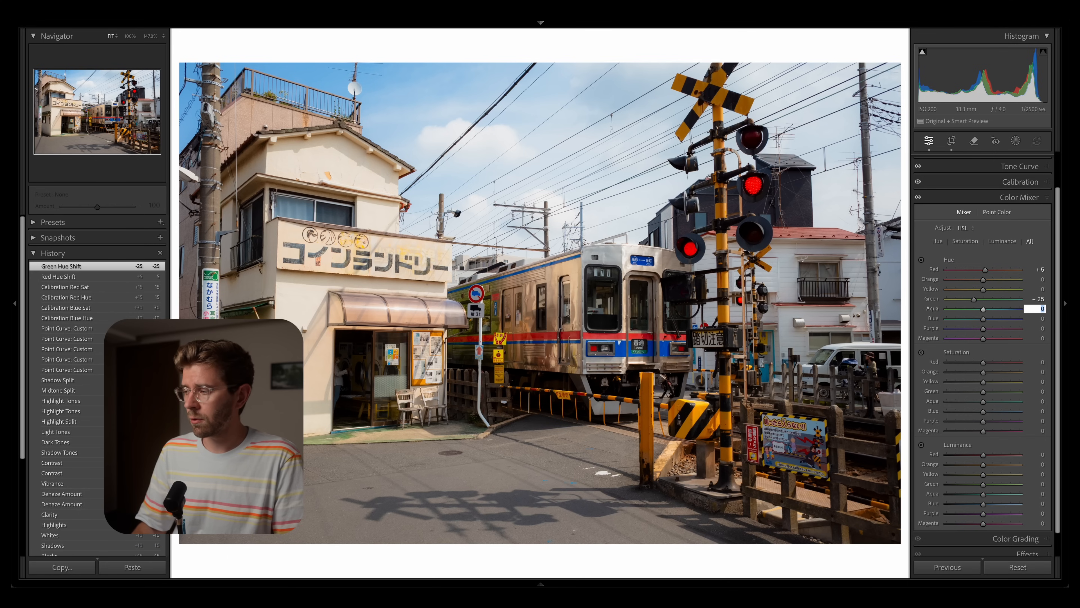
pyautogui.press('Tab')
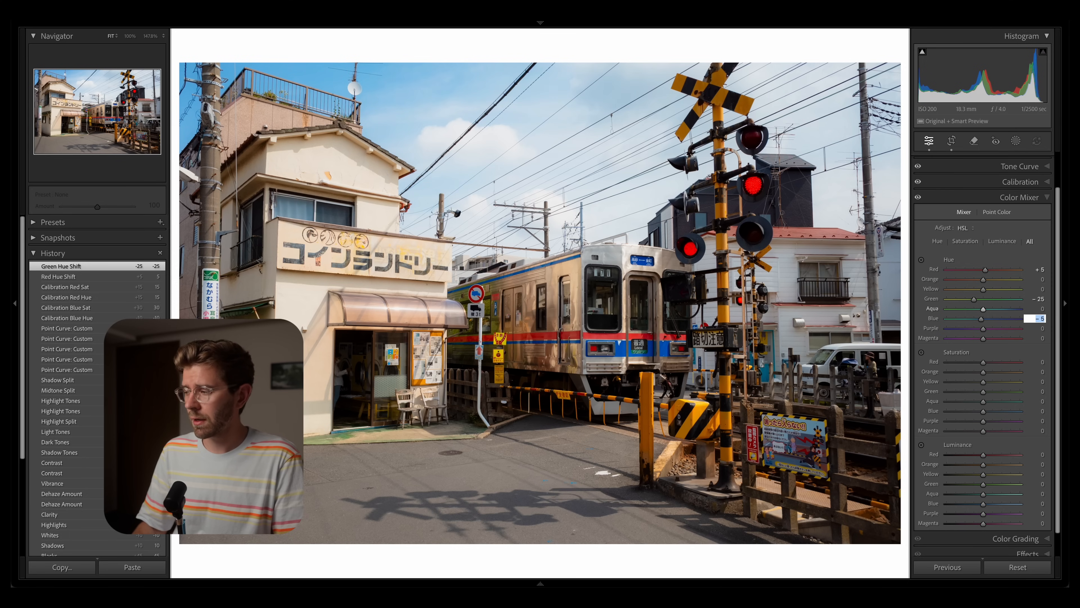
pyautogui.press('Return')
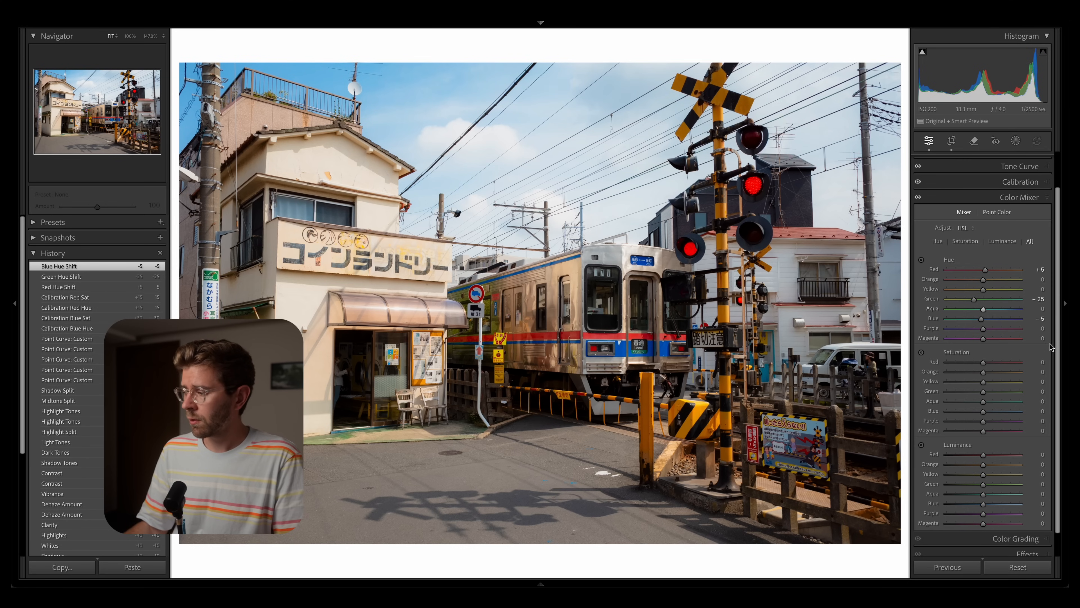
# - Lower the Red luminance to -25 in the Color Mixer
pyautogui.click(1037, 454)
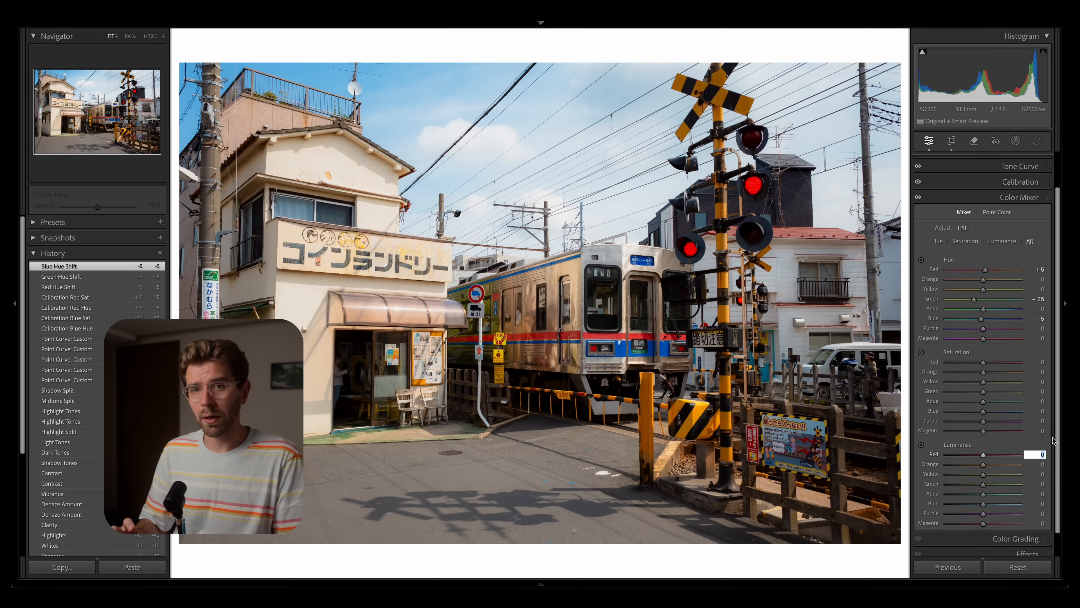
pyautogui.write('-10')
pyautogui.press('Return')
pyautogui.write('-20')
pyautogui.press('Return')
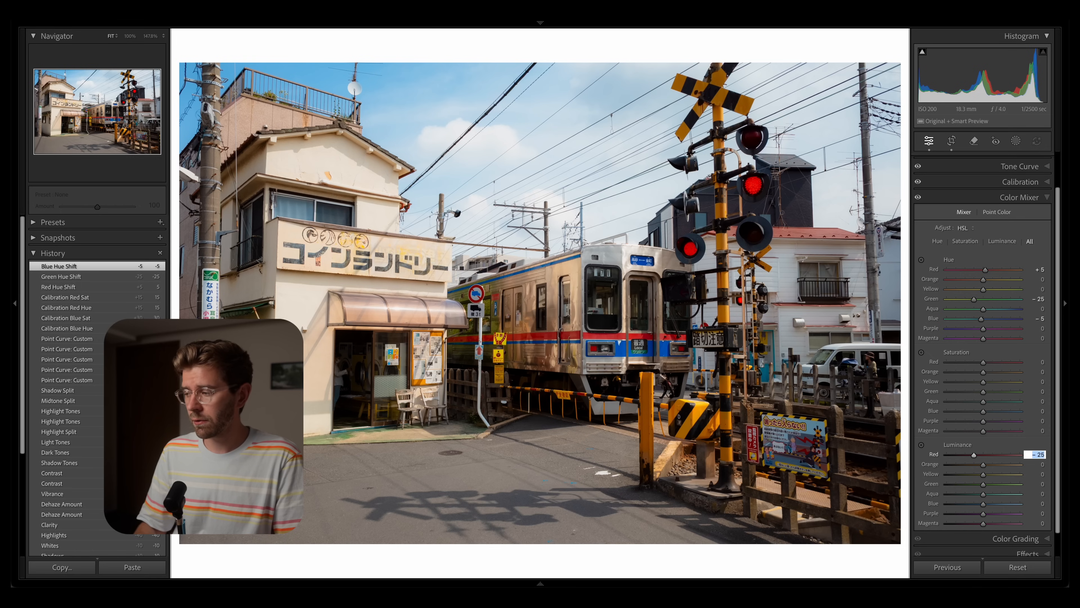
# - Raise the Color Mixer's Orange and Yellow luminance to +10 each
pyautogui.press('Tab')
pyautogui.write('10')
pyautogui.press('Return')
pyautogui.press('Tab')
pyautogui.write('10')
pyautogui.press('Return')
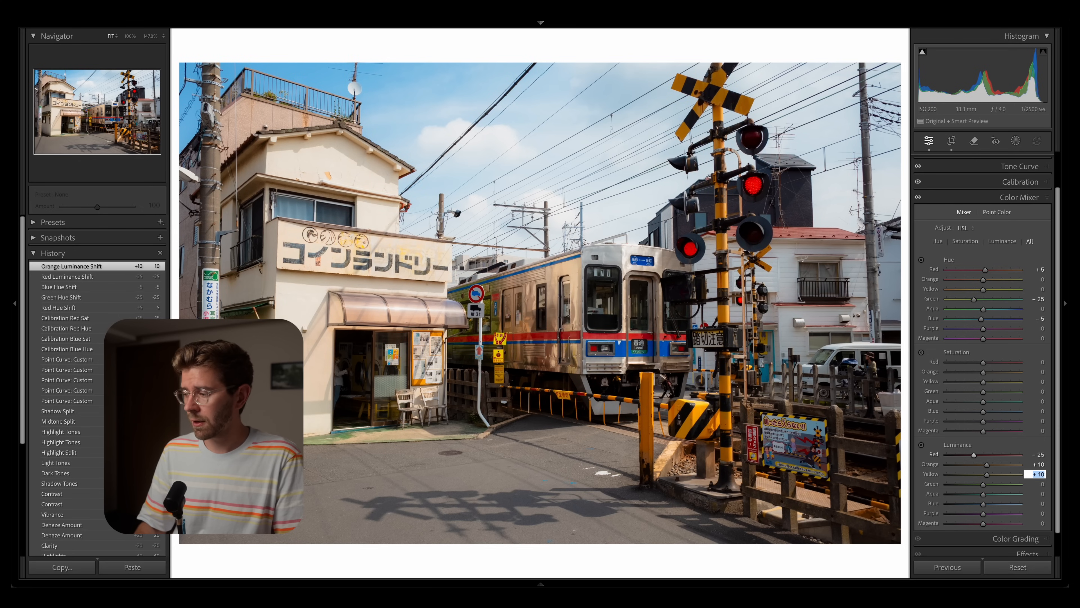
# - Lower the Color Mixer's Green luminance to -20 and its Aqua and Blue luminance to -10 each
pyautogui.press('Tab')
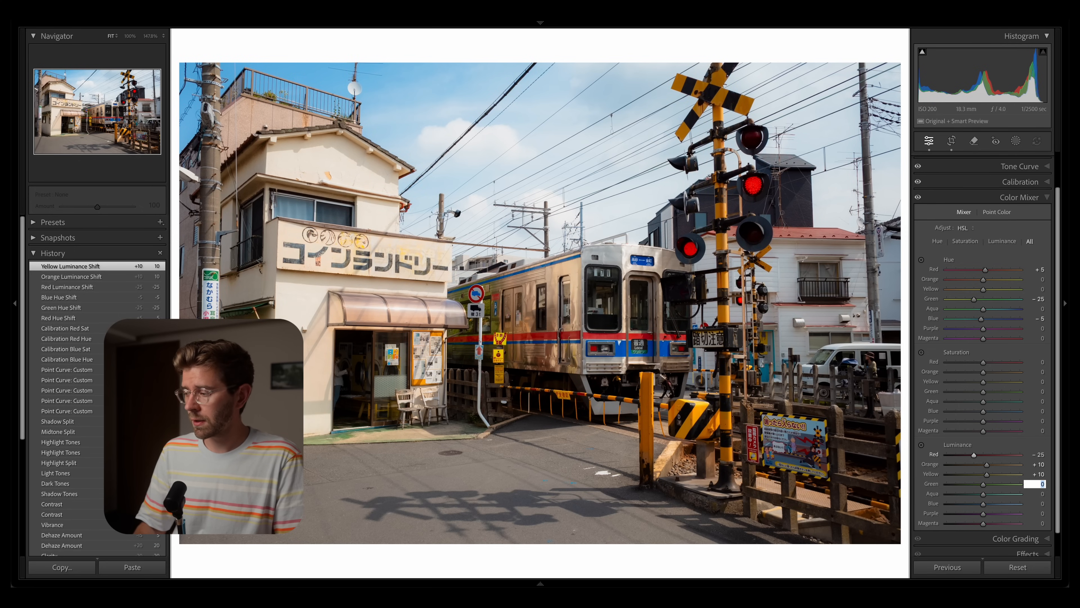
pyautogui.write('-20')
pyautogui.press('Return')
pyautogui.press('Tab')
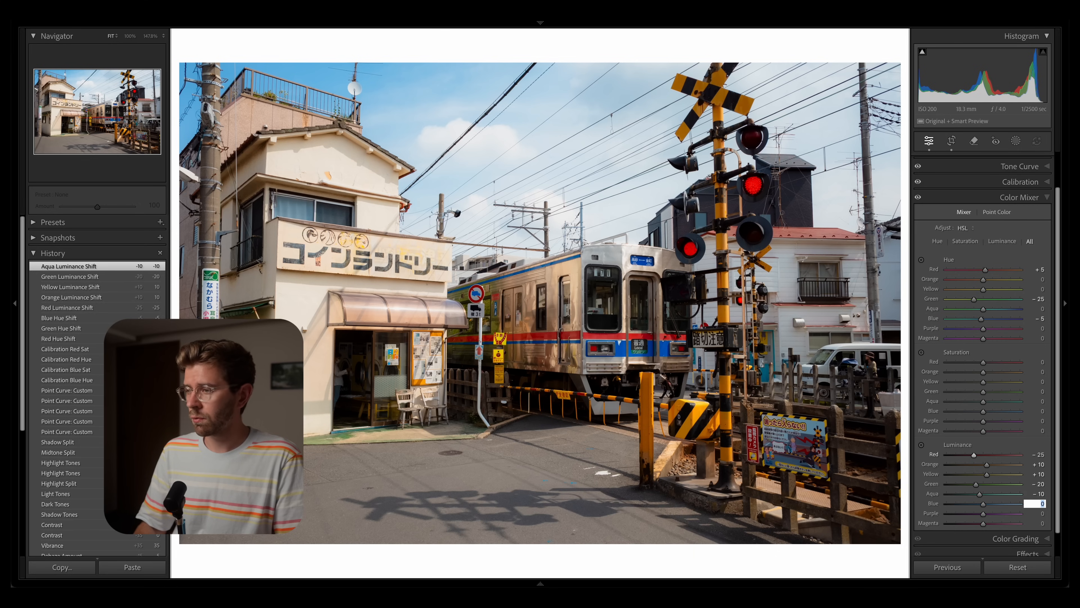
pyautogui.write('-10')
pyautogui.press('Return')
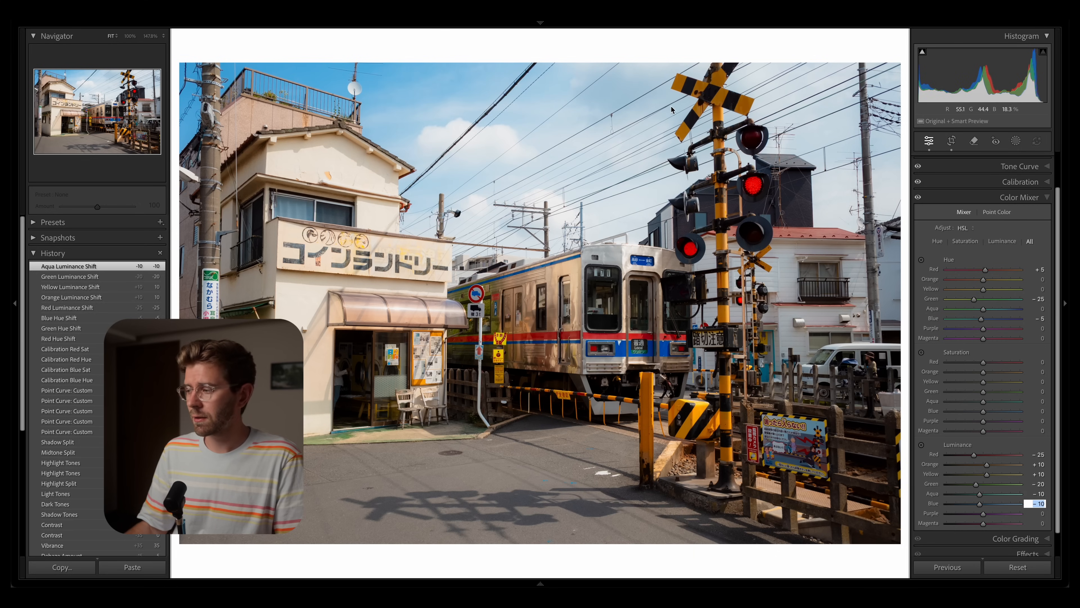
# - Set the Color Mixer's saturation to +10 for Red and -20 for Orange, Yellow, Green and Aqua
pyautogui.click(1043, 361)
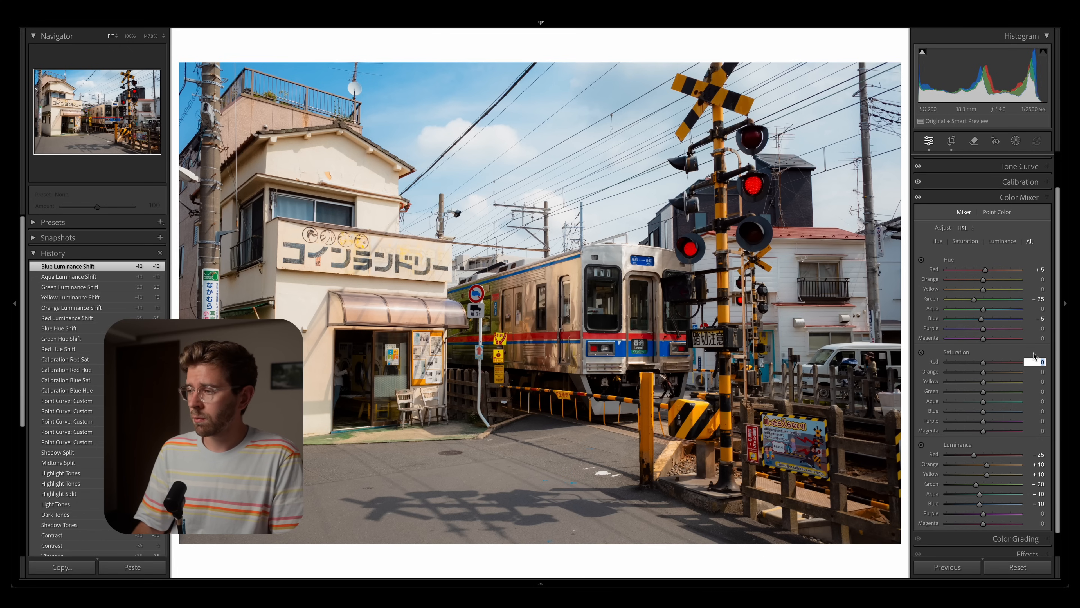
pyautogui.press('Tab')
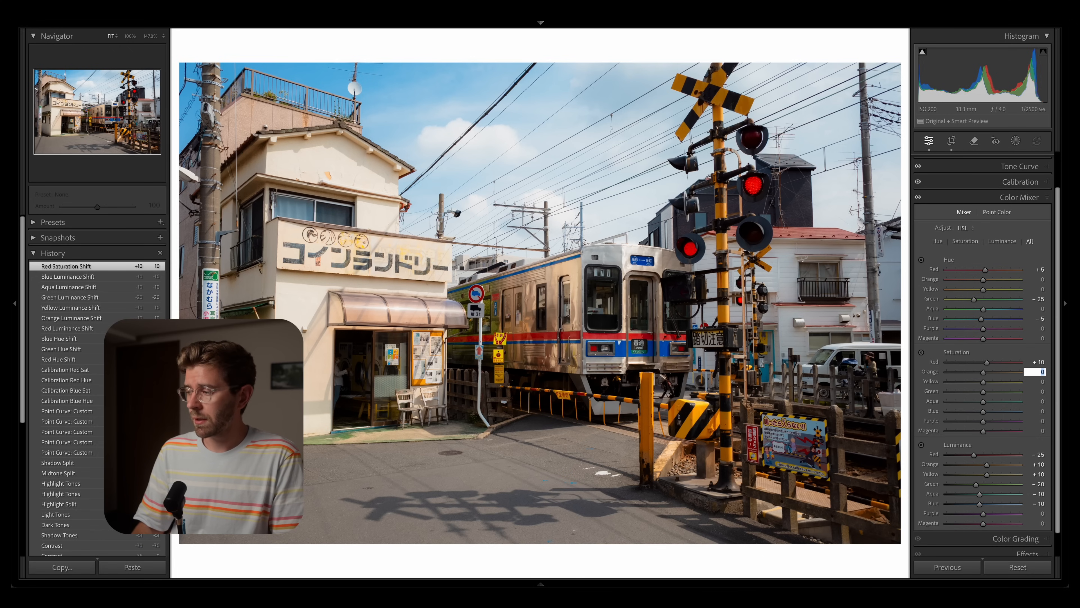
pyautogui.press('Tab')
pyautogui.press('Tab')
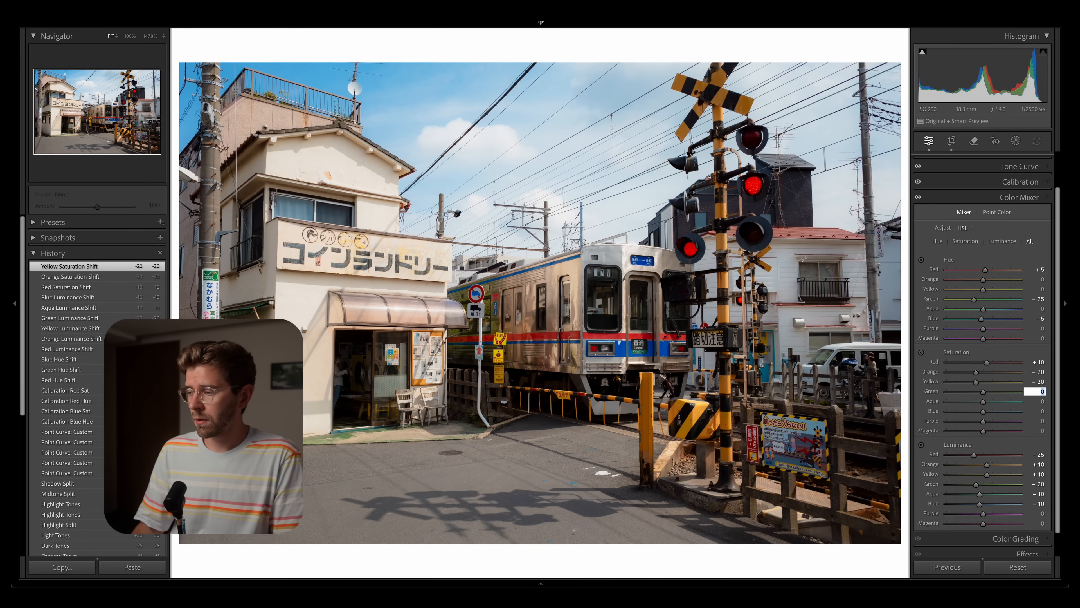
pyautogui.press('Tab')
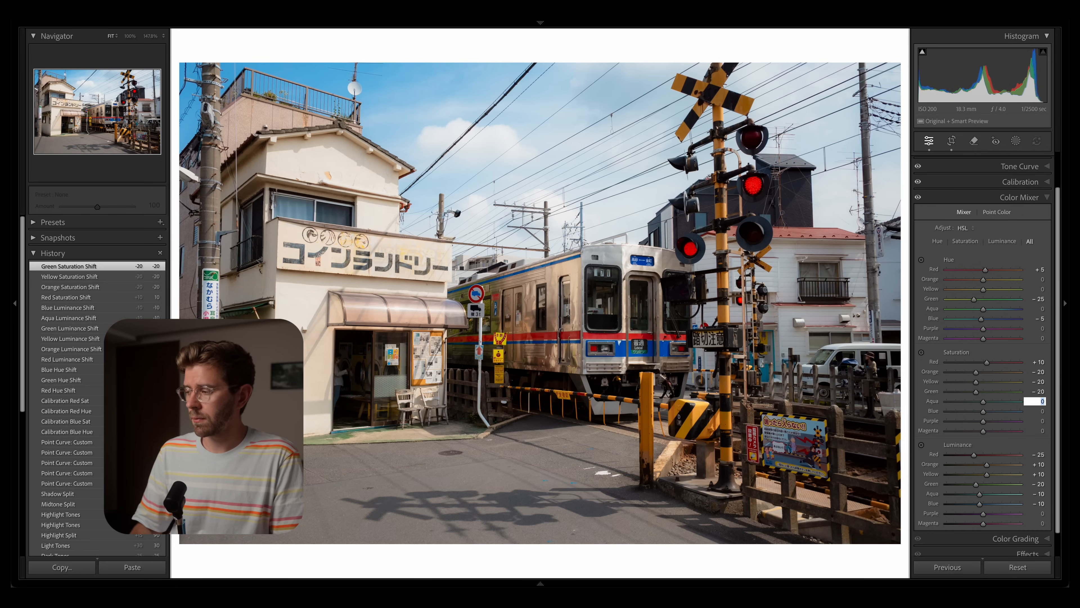
pyautogui.write('-20')
pyautogui.press('Tab')
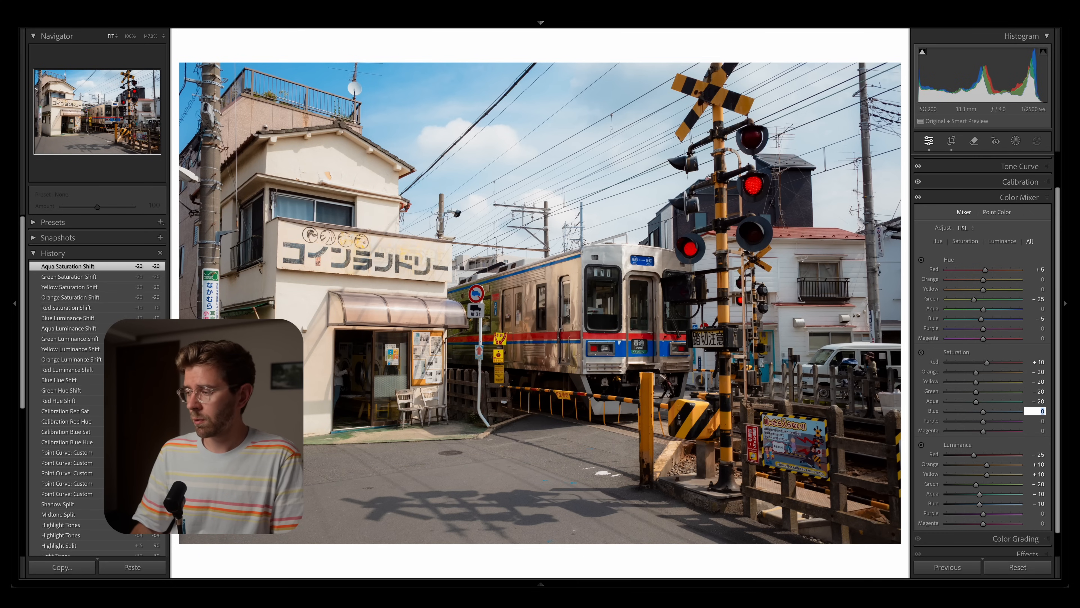
# - Lower the Color Mixer's Blue saturation to -40 and its Purple and Magenta saturation to -10 each
pyautogui.write('-40')
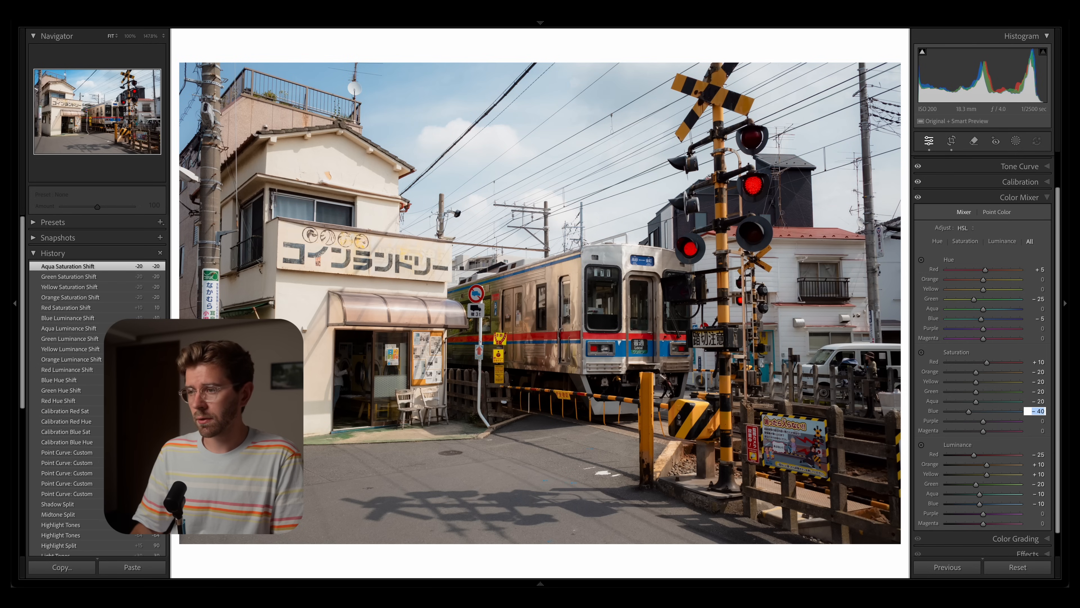
pyautogui.press('Tab')
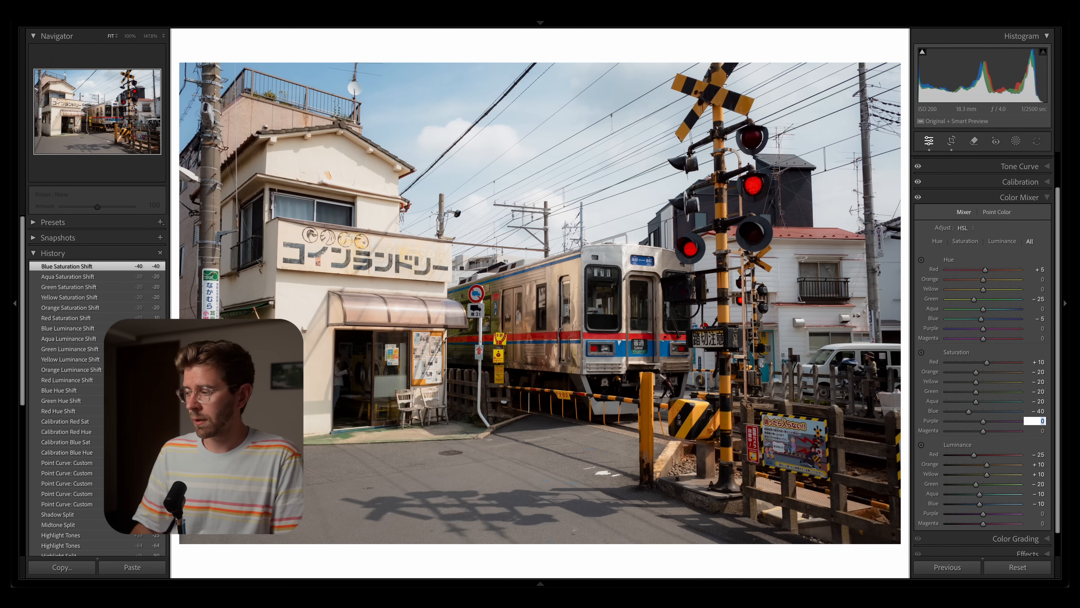
pyautogui.write('-10')
pyautogui.press('Tab')
pyautogui.write('-10')
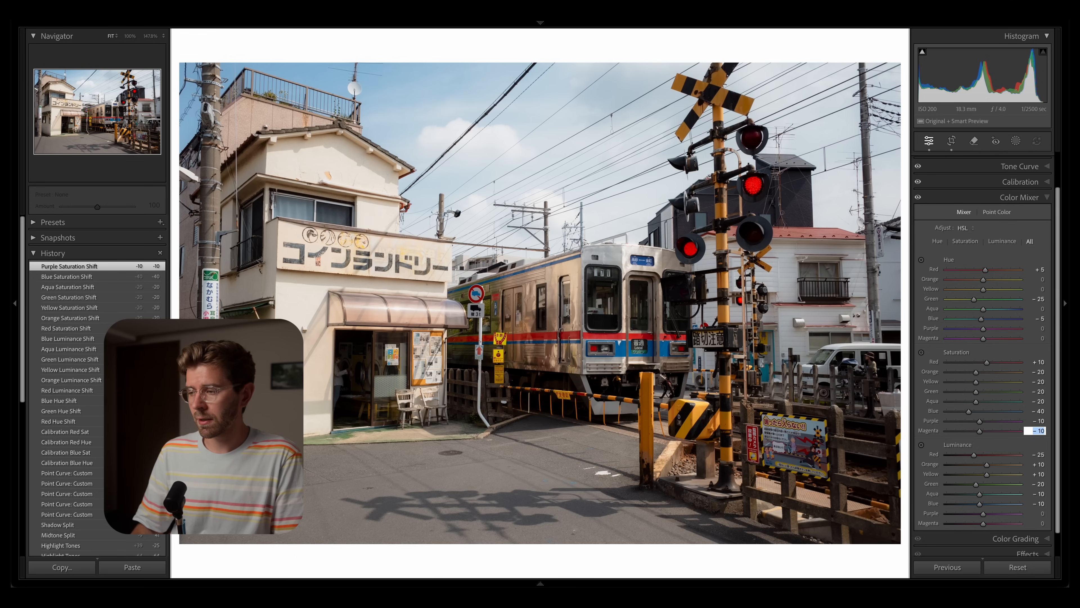
pyautogui.press('Return')
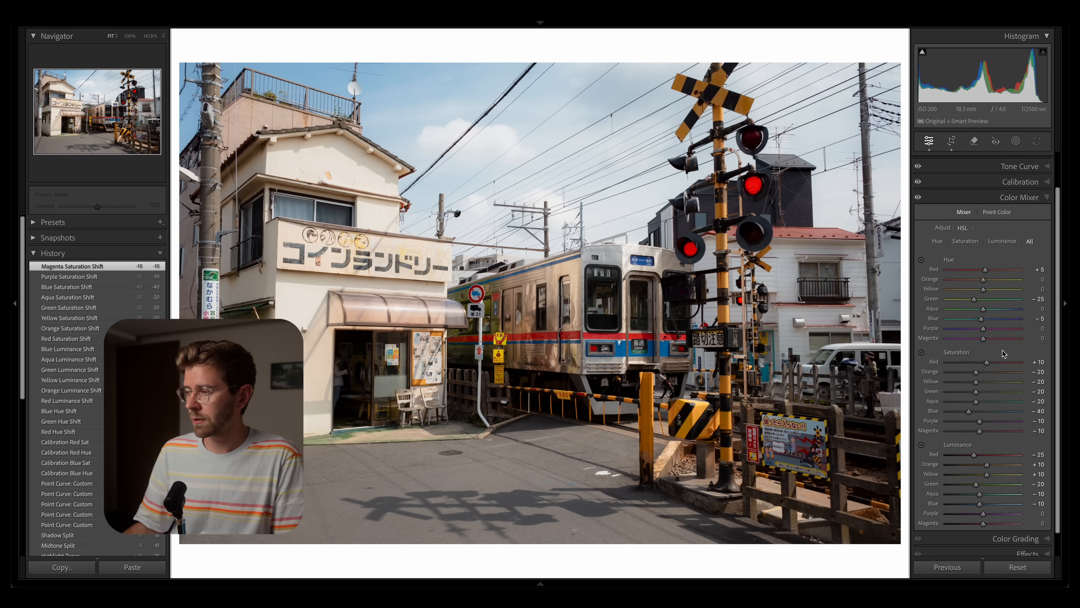
# - Set the Color Mixer's Blue hue to -7 and compare the photo with and without the mixer's adjustments
pyautogui.click(1034, 319)
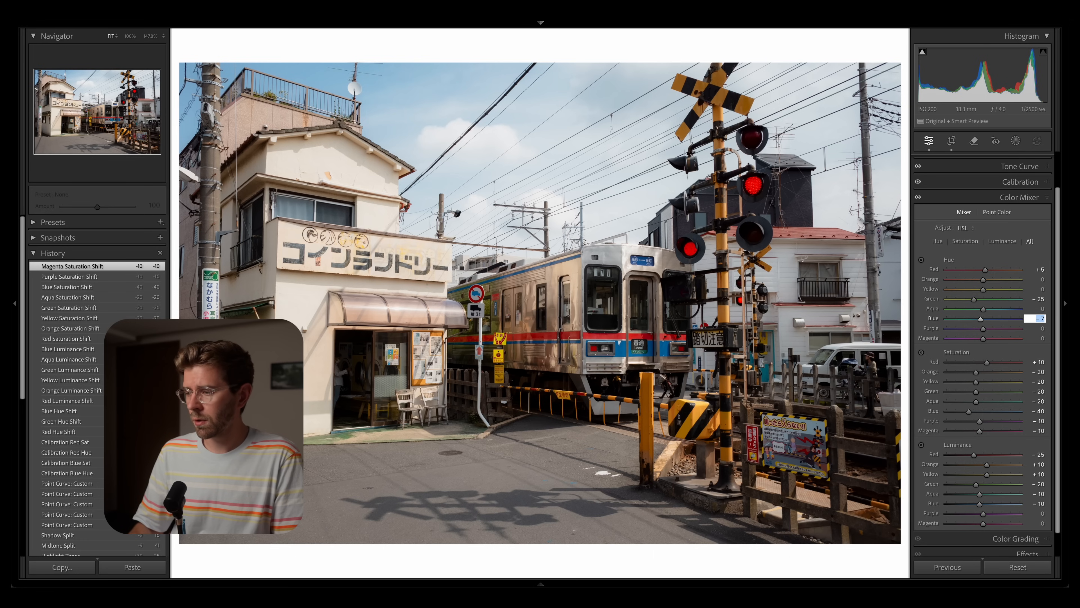
pyautogui.press('Return')
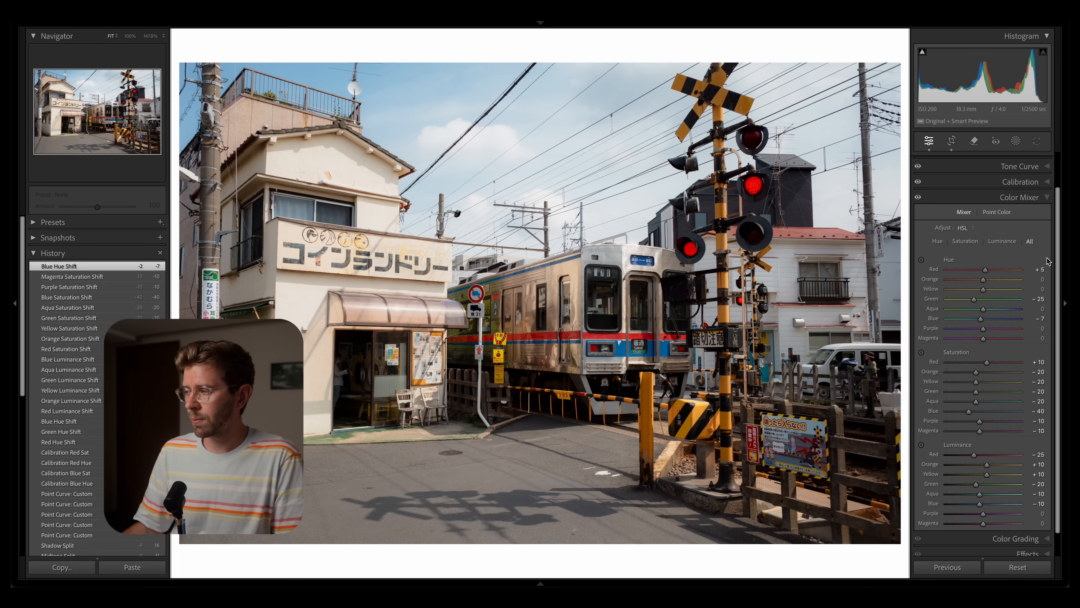
pyautogui.click(917, 197)
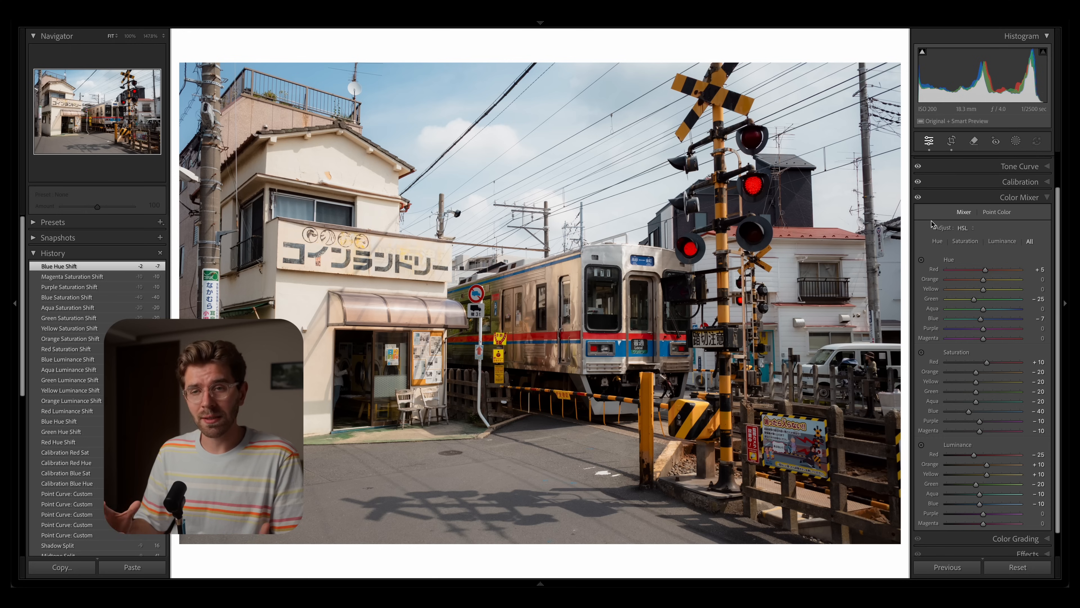
# - Add shadow, midtone and highlight anchor points along the diagonal of the red channel's tone curve
pyautogui.scroll(1, 1010, 204)
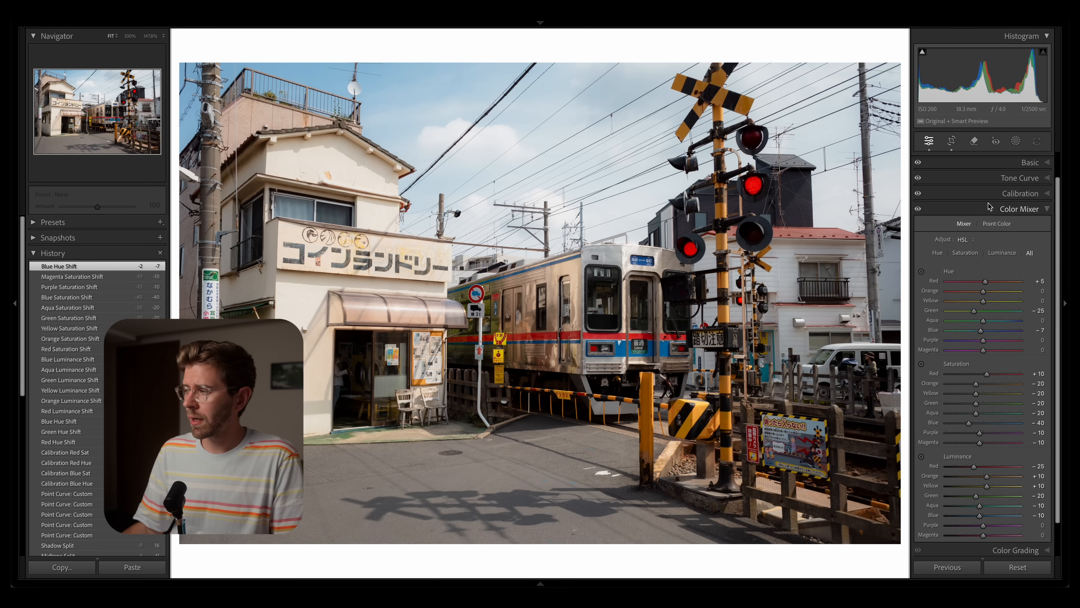
pyautogui.click(1026, 179)
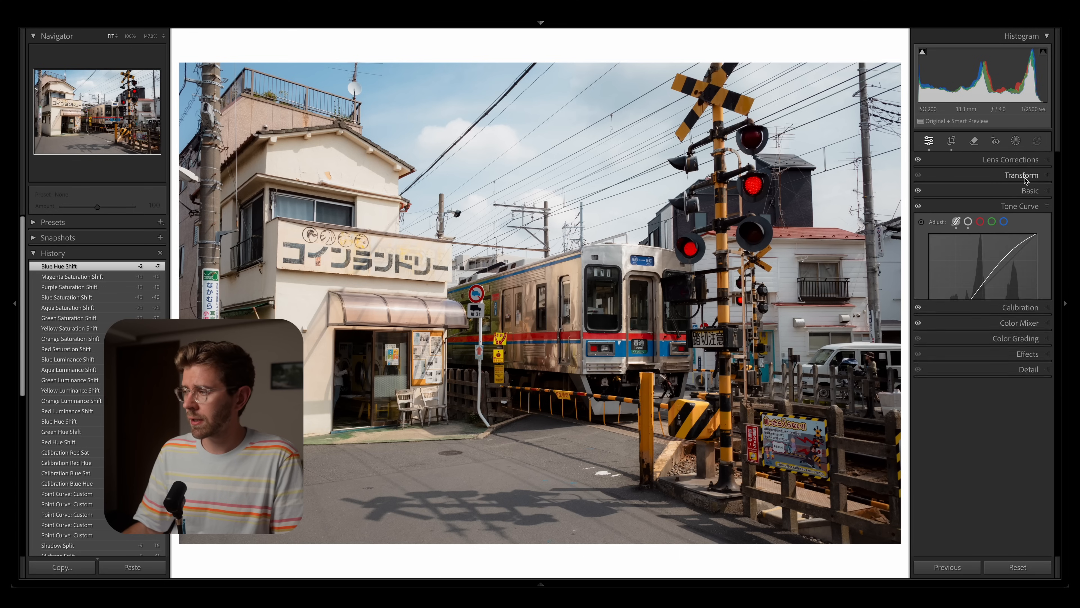
pyautogui.click(980, 222)
pyautogui.click(957, 313)
pyautogui.click(982, 288)
pyautogui.click(1009, 262)
# - Lift the red curve's shadow point slightly and fine-tune its highlight point to about input 188, output 187
pyautogui.press('alt')
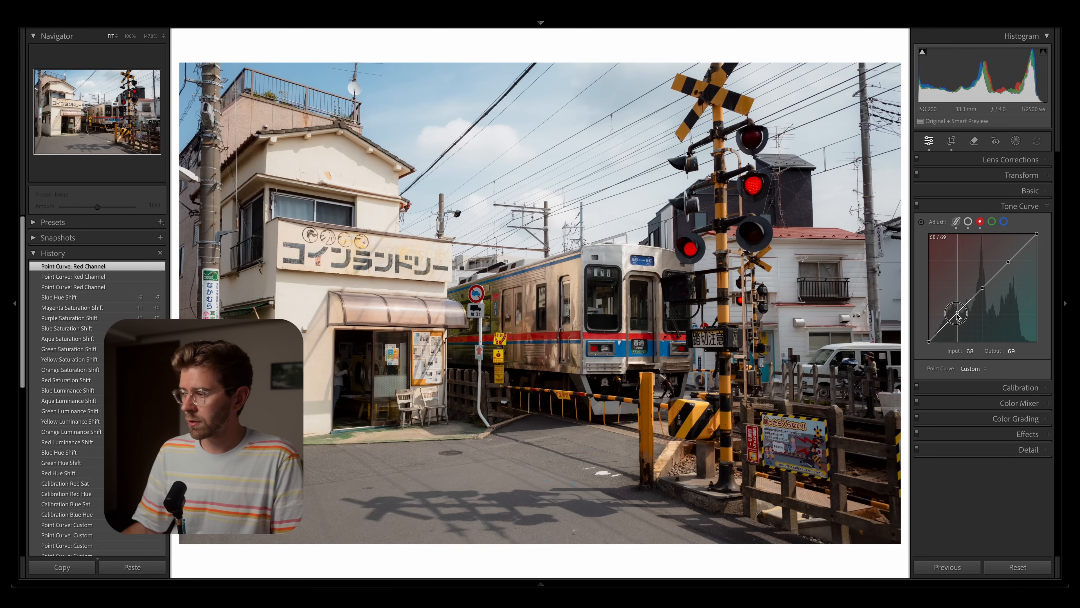
pyautogui.click(957, 314)
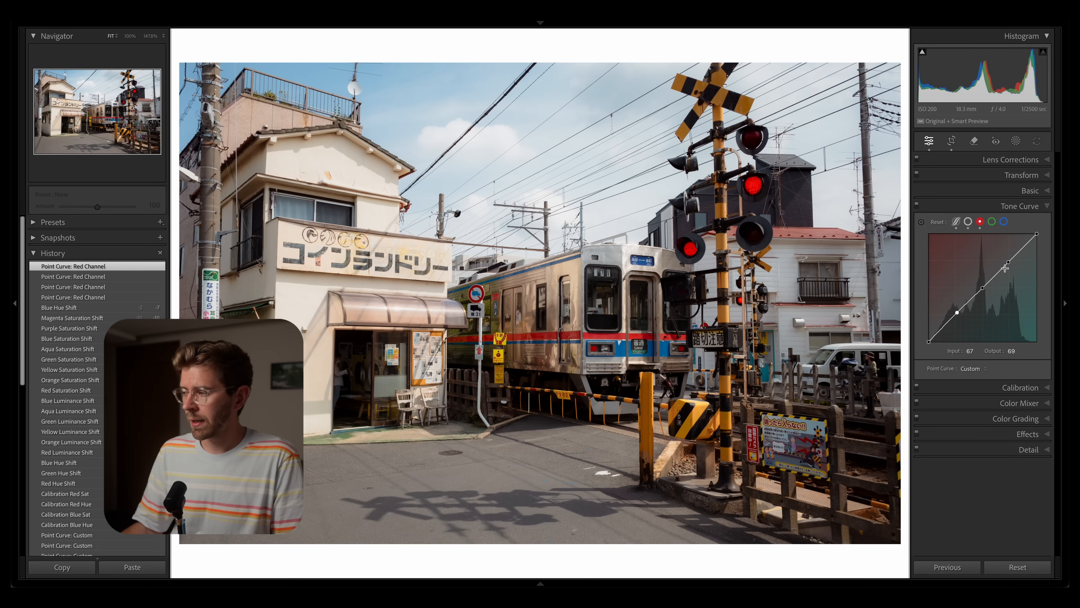
pyautogui.moveTo(1012, 267); pyautogui.dragTo(1008, 263)
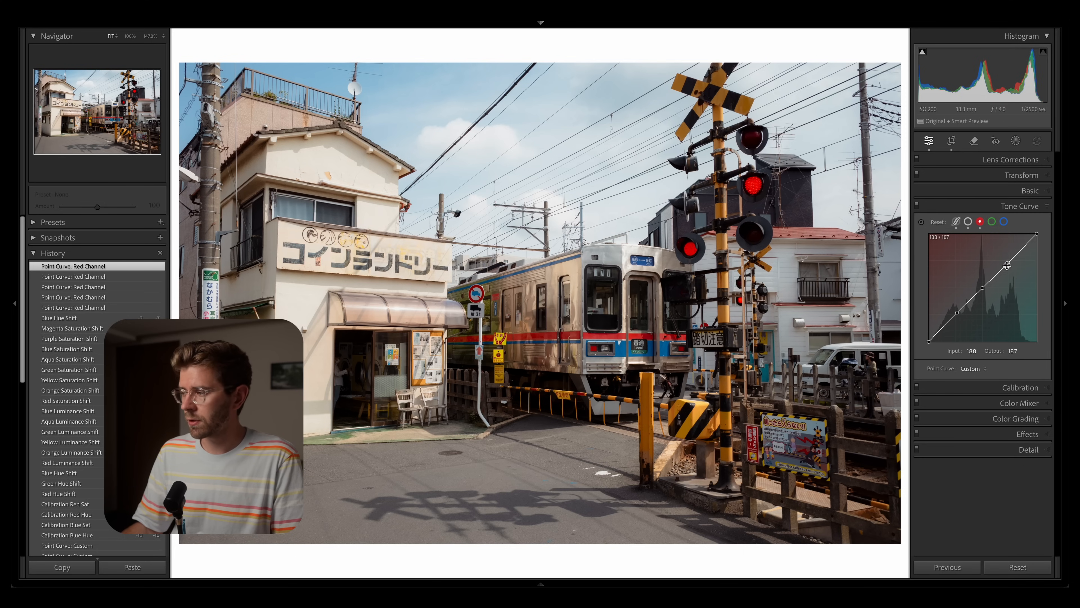
pyautogui.moveTo(957, 313); pyautogui.dragTo(956, 312)
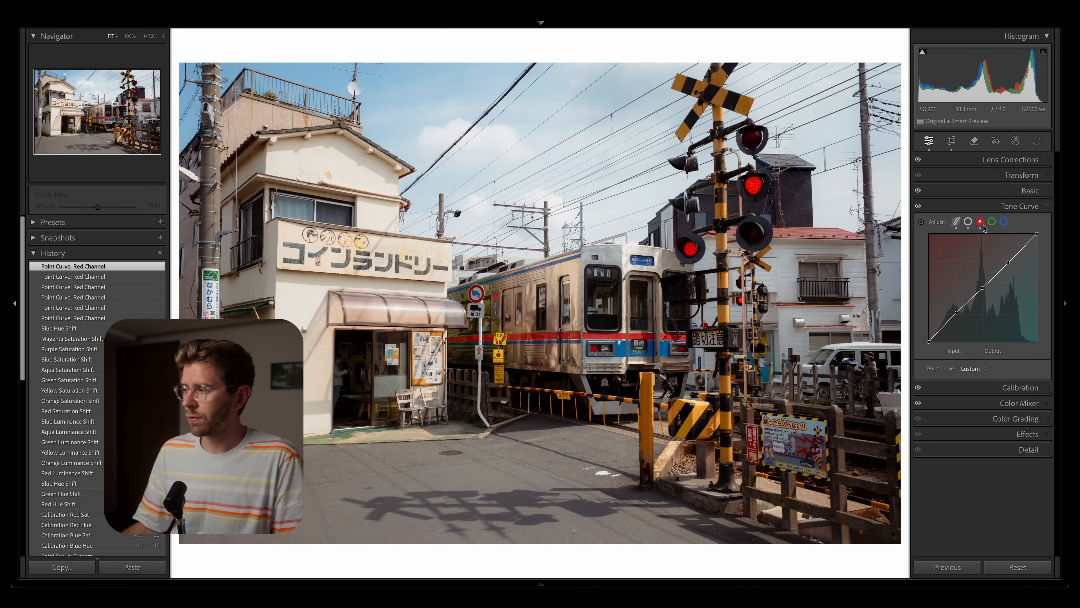
# - Add anchor points to the green channel's tone curve in the shadows, at midtone 119 and at highlight 182
pyautogui.click(991, 222)
pyautogui.click(952, 318)
pyautogui.click(979, 291)
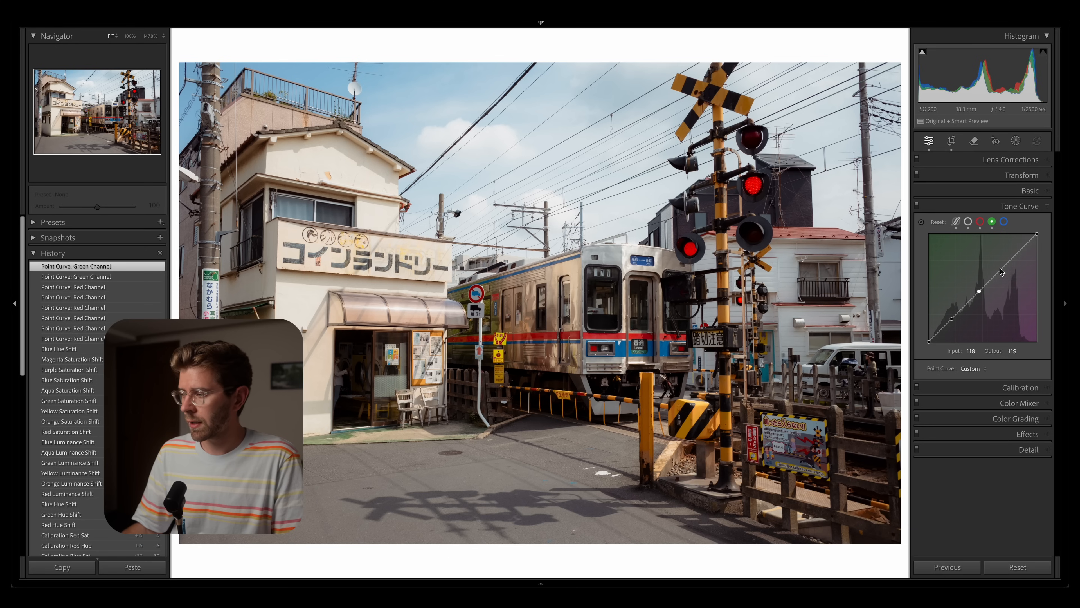
pyautogui.click(1006, 264)
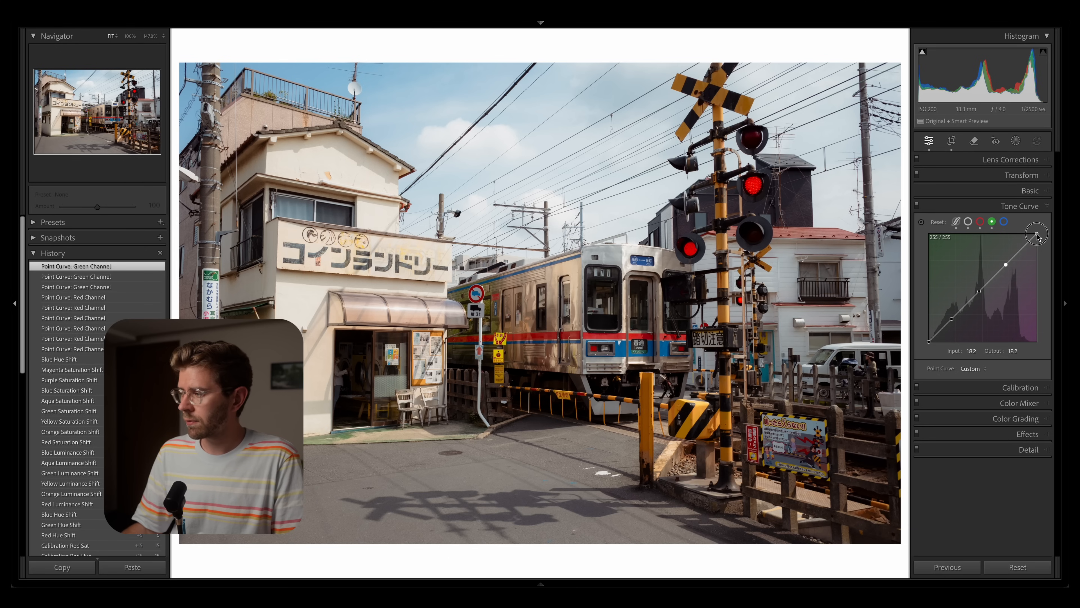
# - Shift the green curve's white point to input 249, output 255, comparing against the unshifted curve in the edit history
pyautogui.moveTo(1036, 235)
pyautogui.mouseDown()
pyautogui.moveTo(1022, 249)
pyautogui.moveTo(1038, 221)
pyautogui.moveTo(1052, 223)
pyautogui.mouseUp()
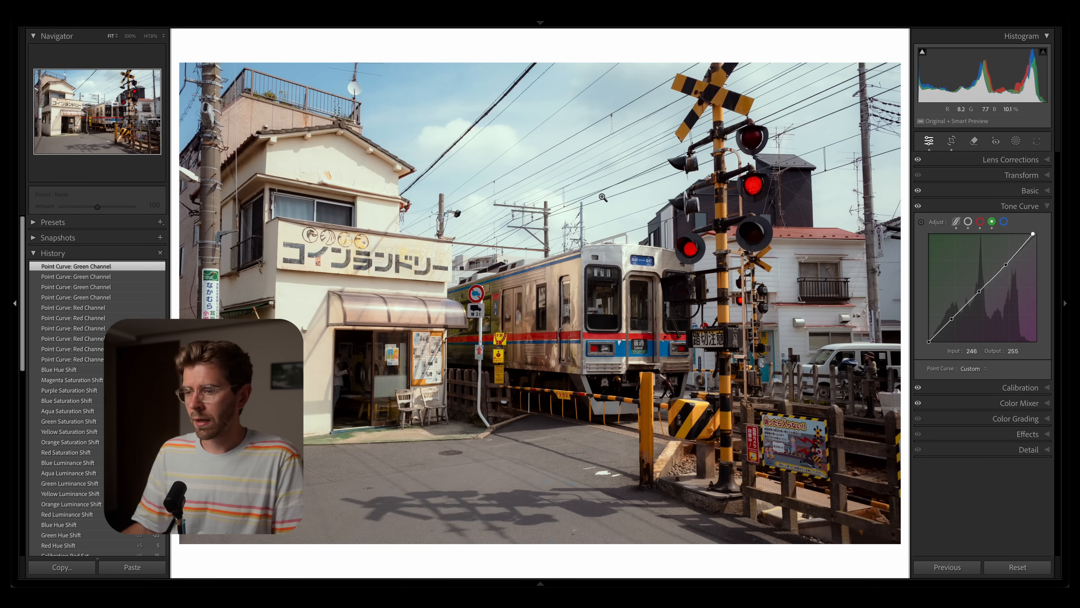
pyautogui.click(90, 278)
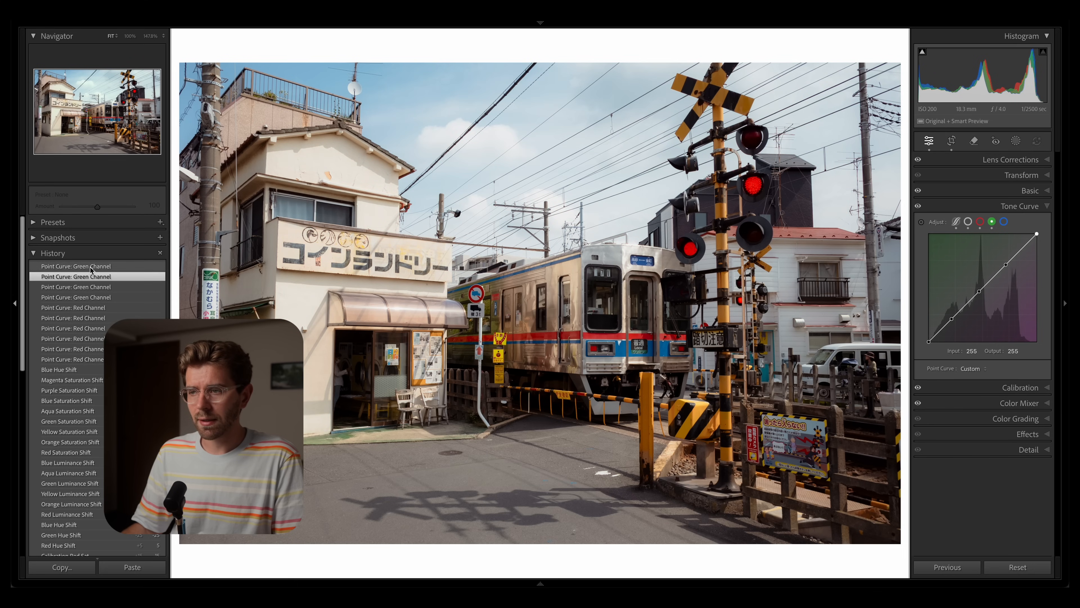
pyautogui.click(91, 266)
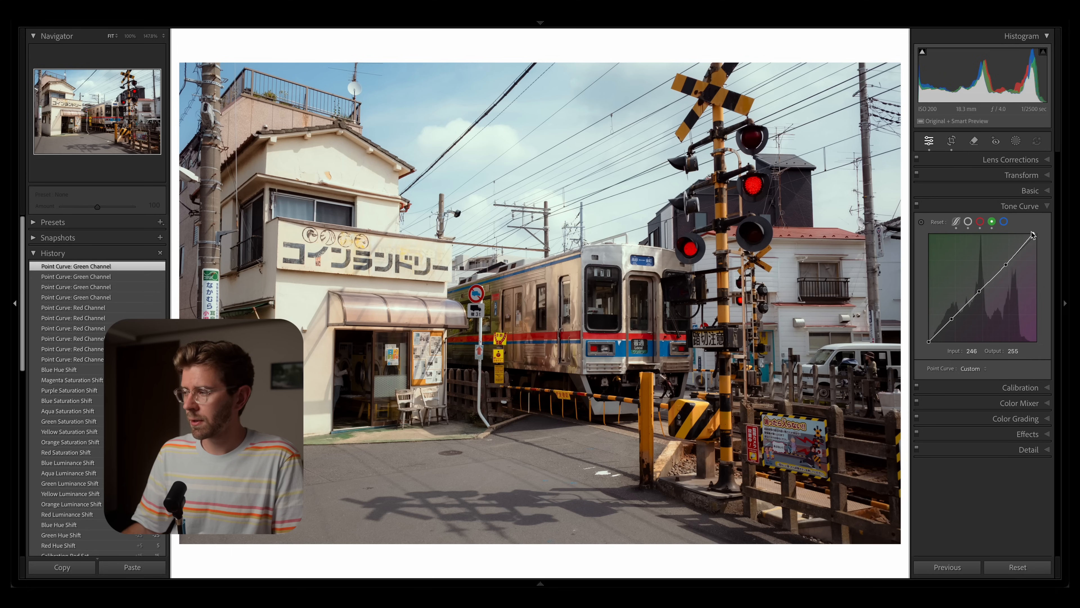
pyautogui.moveTo(1036, 235); pyautogui.dragTo(1038, 234)
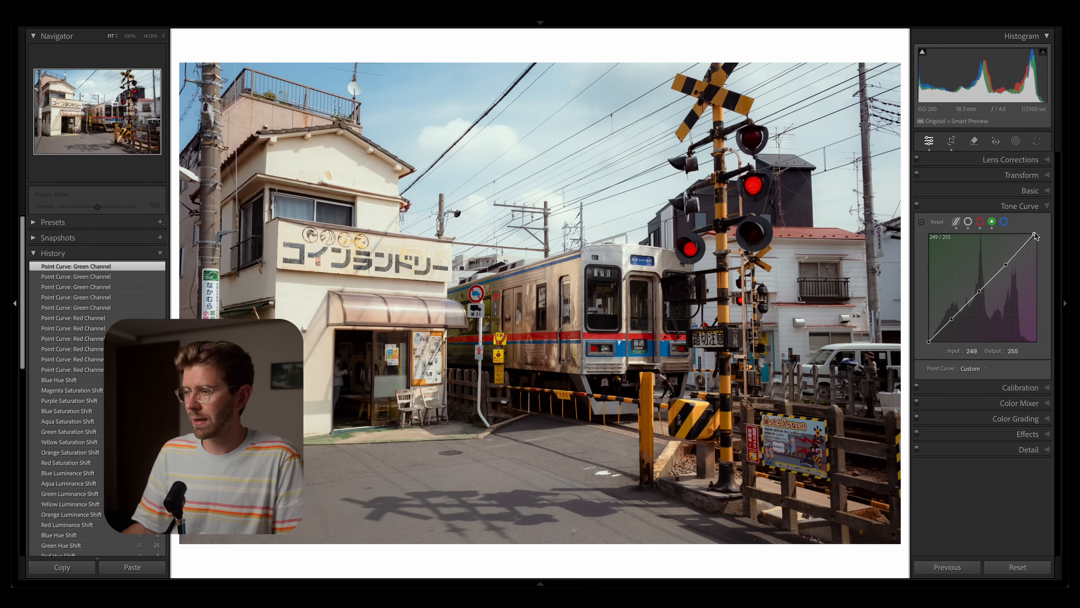
# - Add shadow and highlight points to the blue channel's tone curve and lower both slightly, the highlight to input 180, output 178
pyautogui.click(1004, 222)
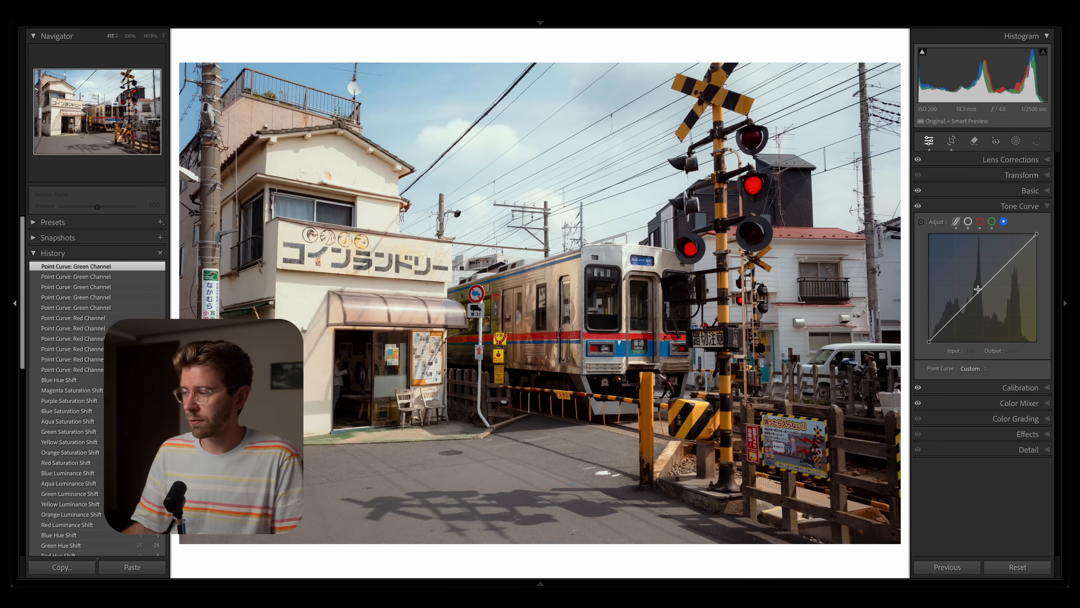
pyautogui.click(956, 312)
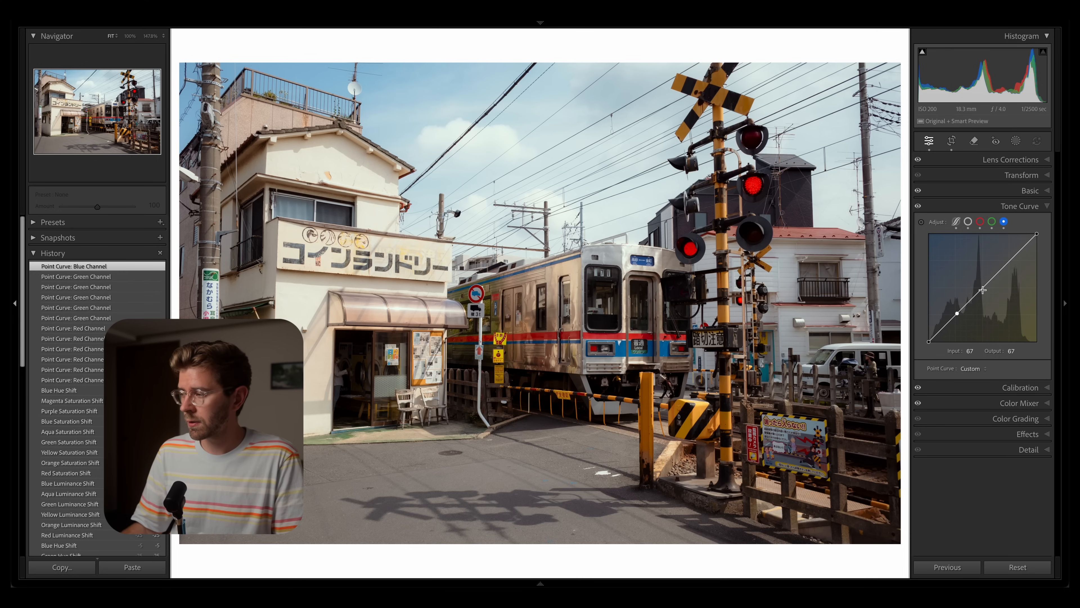
pyautogui.click(1005, 266)
pyautogui.moveTo(959, 315); pyautogui.dragTo(964, 318)
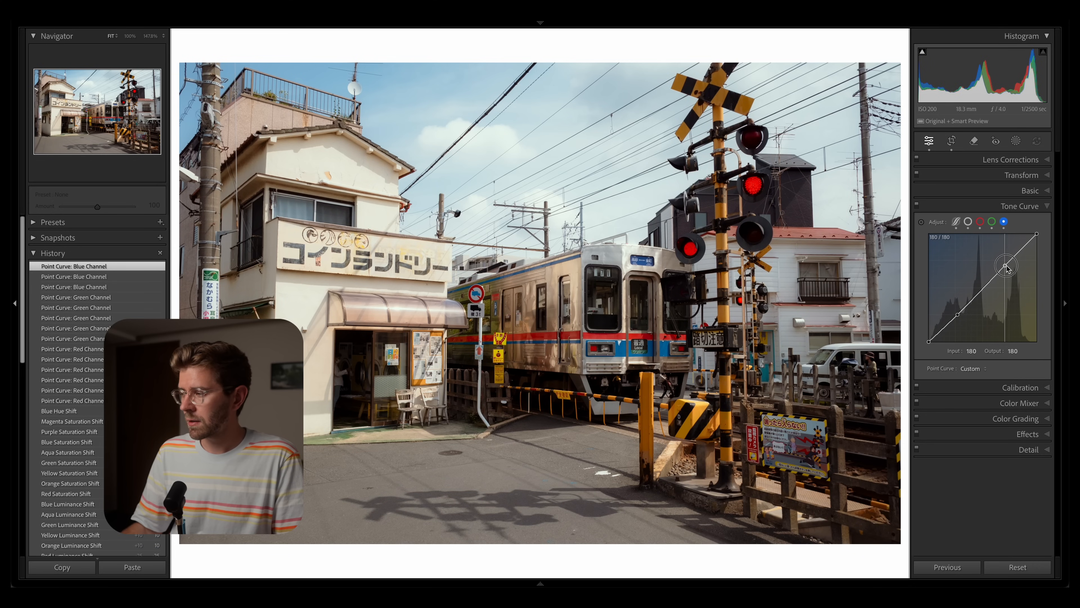
pyautogui.moveTo(1005, 266); pyautogui.dragTo(1005, 265)
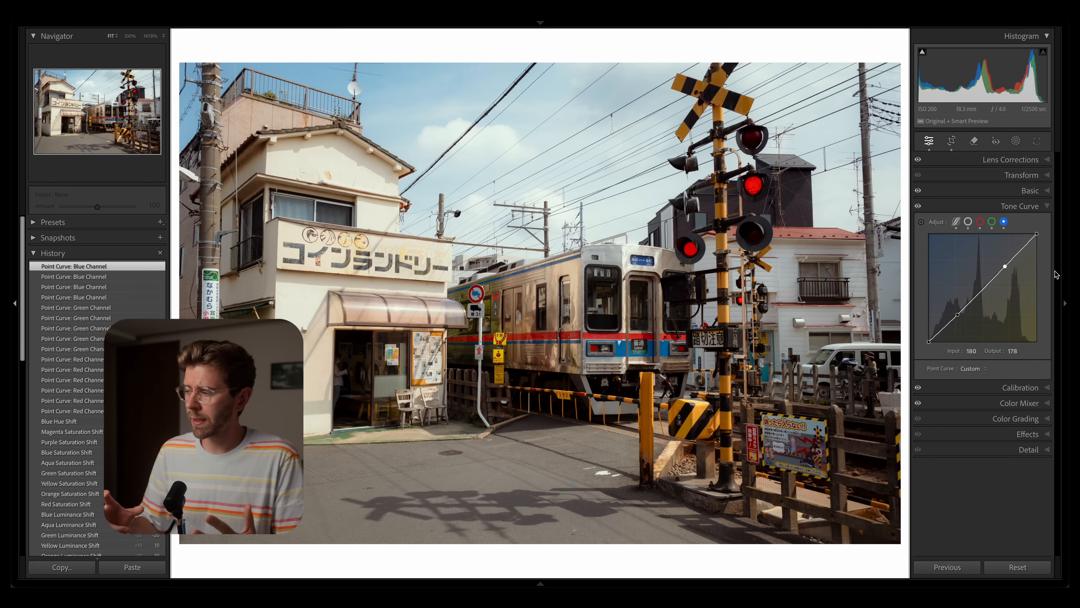
# - Tint the midtones yellow in Color Grading with hue 56 and saturation 6
pyautogui.click(1014, 419)
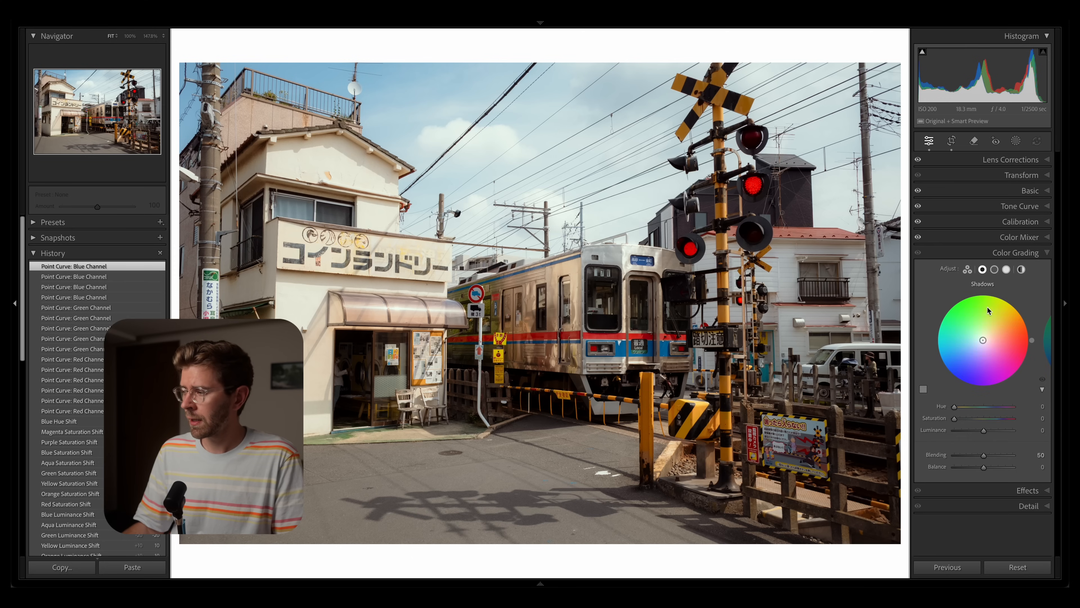
pyautogui.click(994, 269)
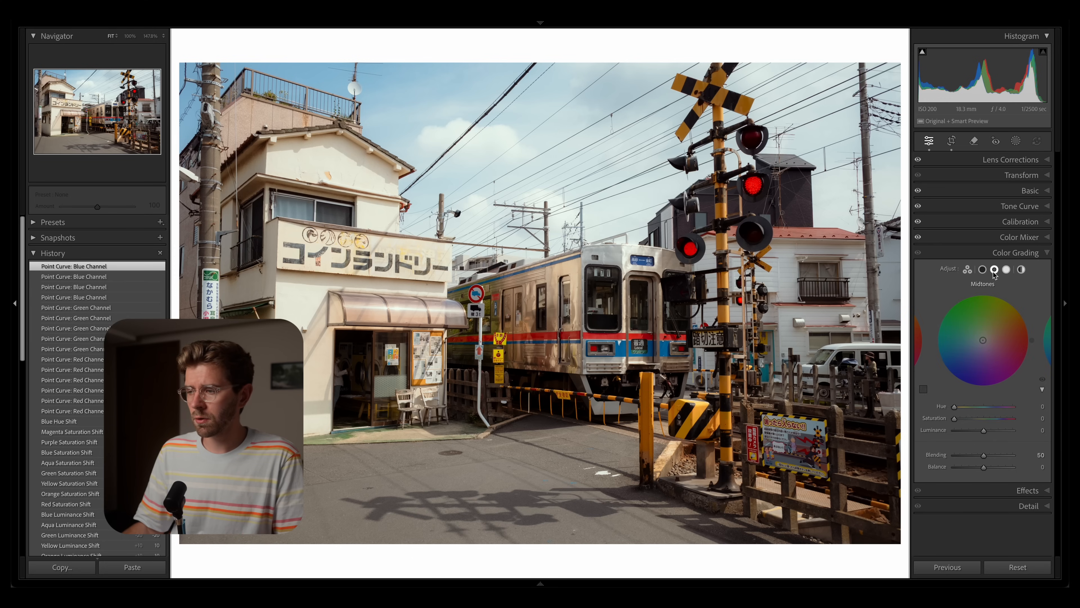
pyautogui.click(995, 320)
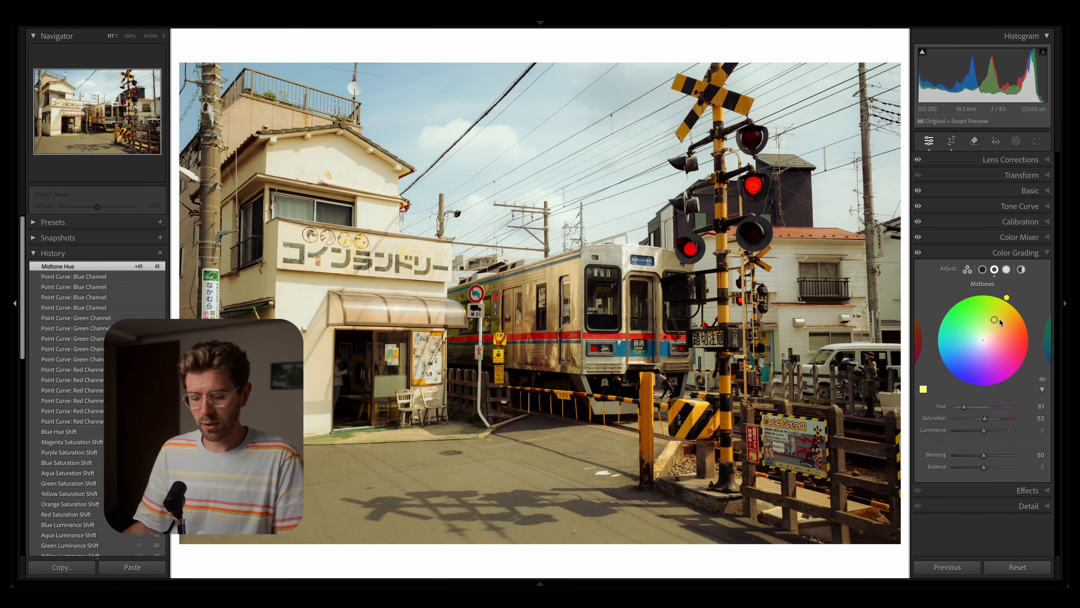
pyautogui.moveTo(994, 319)
pyautogui.mouseDown()
pyautogui.moveTo(1004, 330)
pyautogui.moveTo(972, 319)
pyautogui.moveTo(993, 319)
pyautogui.mouseUp()
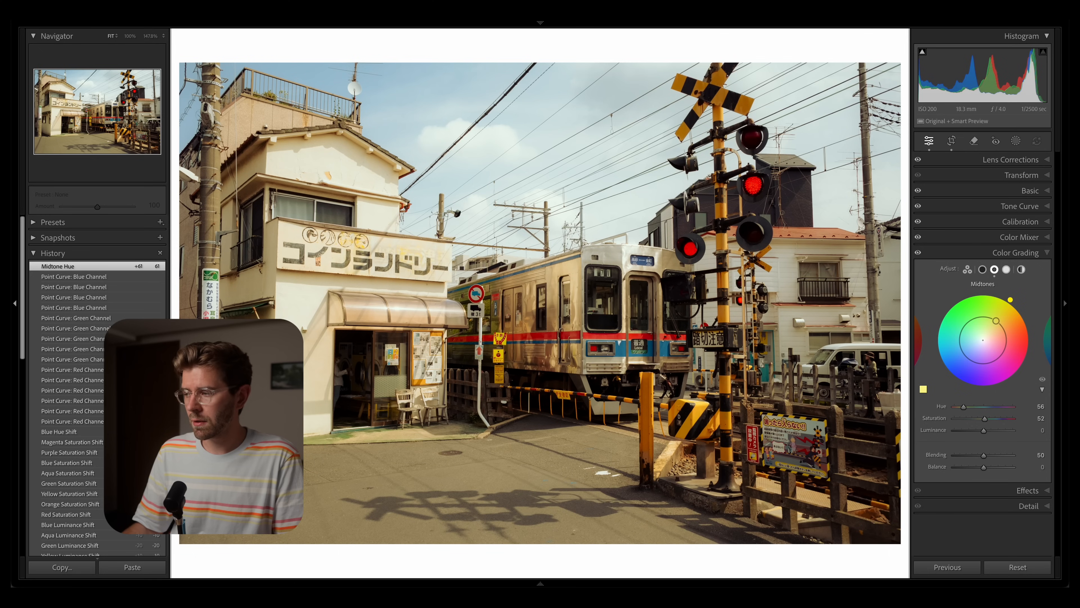
pyautogui.moveTo(985, 418); pyautogui.dragTo(959, 425)
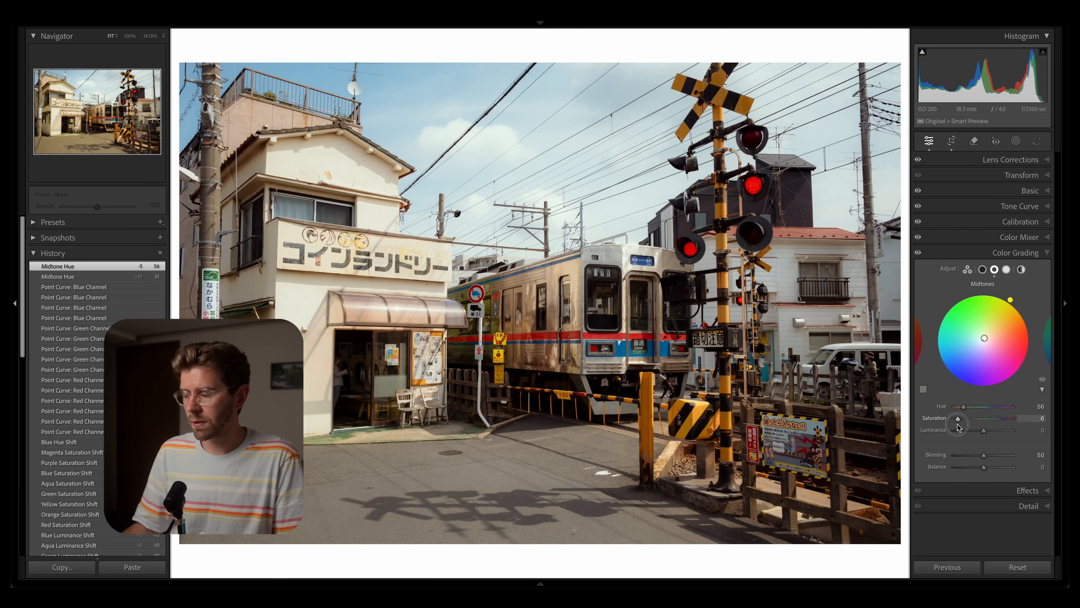
pyautogui.moveTo(958, 427); pyautogui.dragTo(958, 425)
# - Tint the shadows red in Color Grading with hue 6 and saturation 8
pyautogui.click(983, 270)
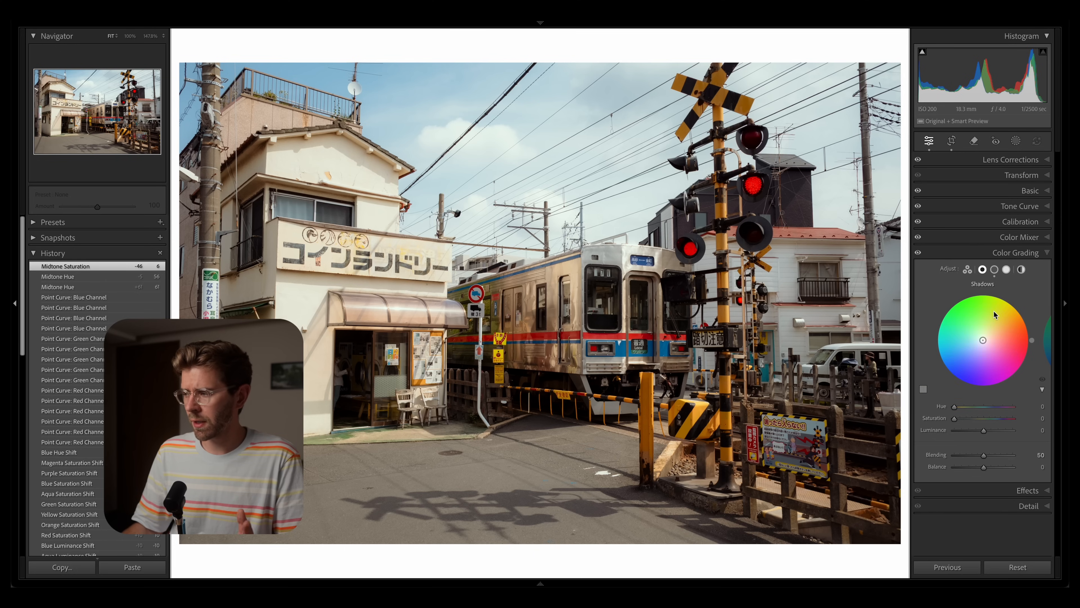
pyautogui.click(1010, 340)
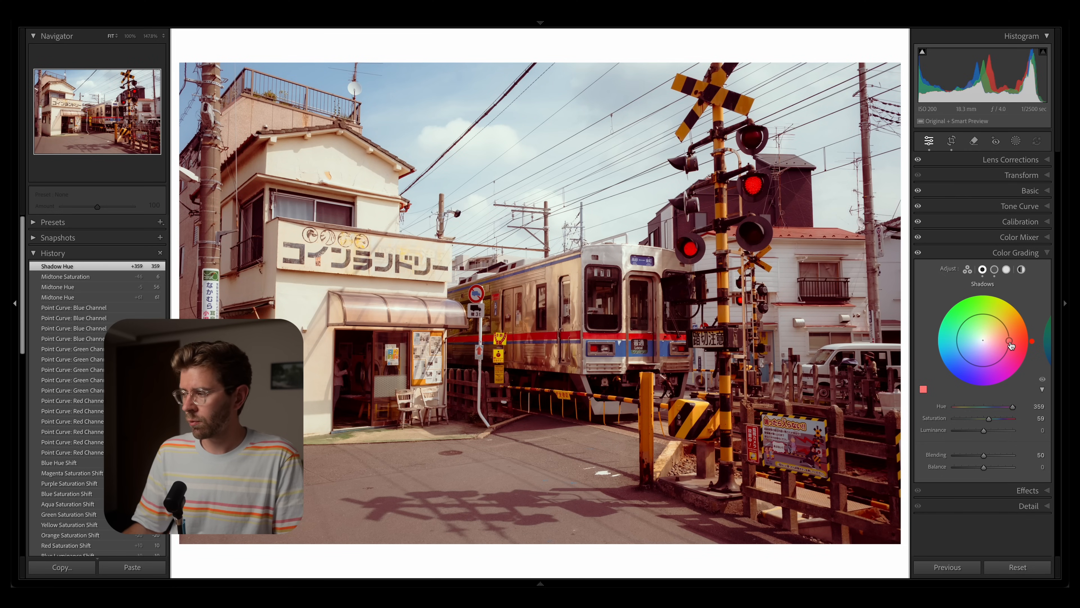
pyautogui.moveTo(1009, 340); pyautogui.dragTo(1009, 337)
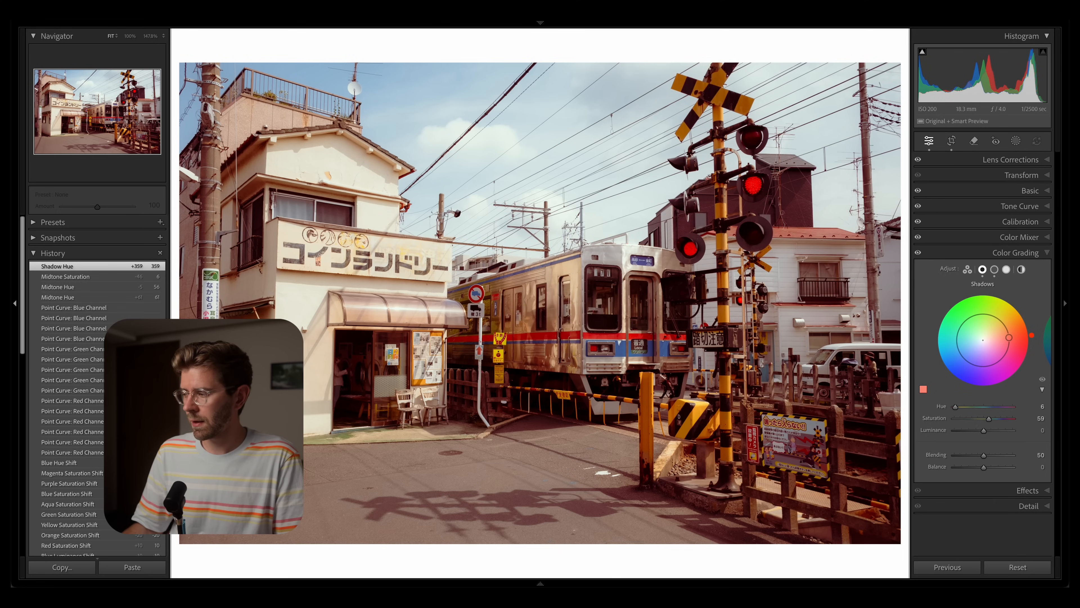
pyautogui.moveTo(988, 418); pyautogui.dragTo(962, 423)
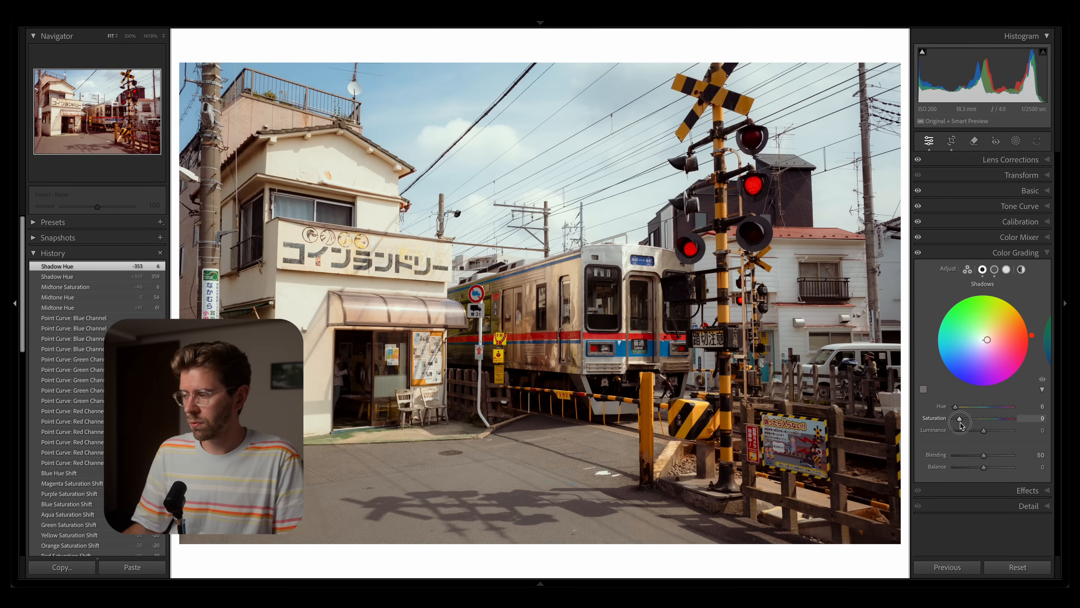
pyautogui.moveTo(960, 424); pyautogui.dragTo(961, 422)
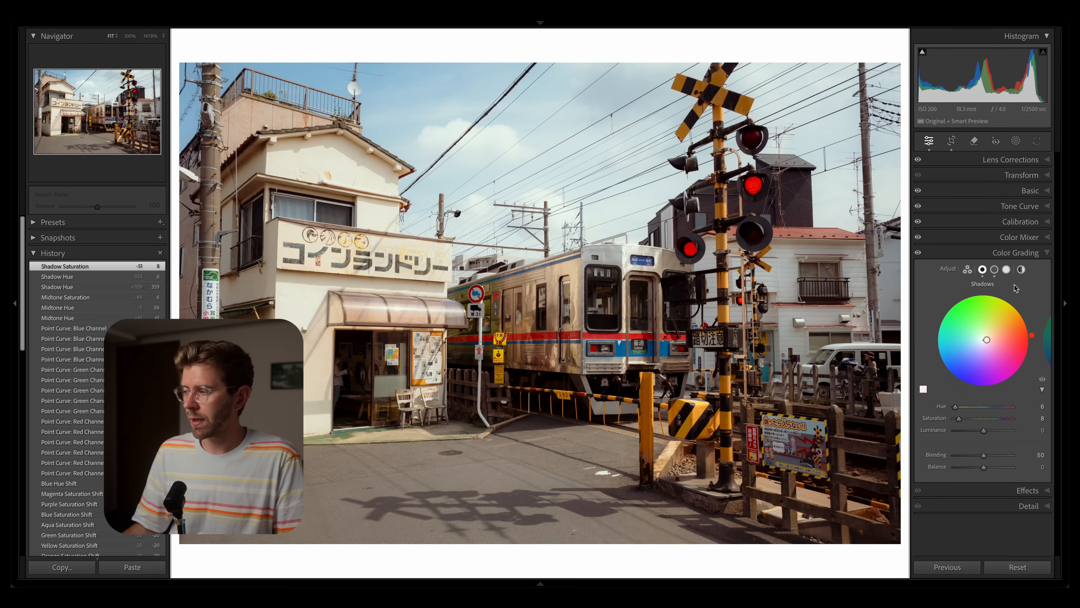
# - Tint the highlights green in Color Grading with hue 110 and saturation 3
pyautogui.click(1006, 269)
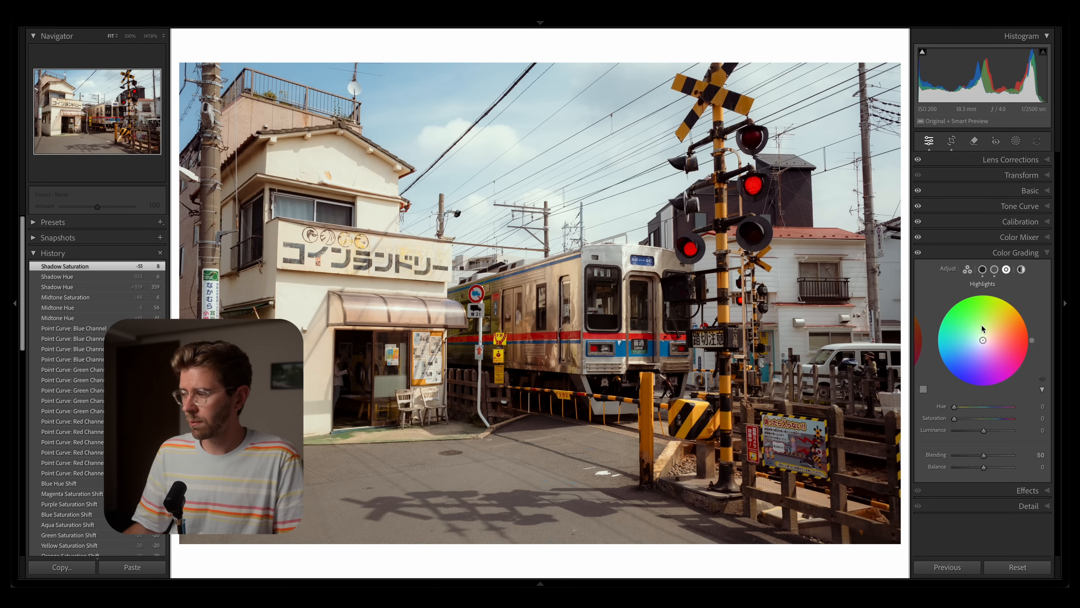
pyautogui.click(977, 316)
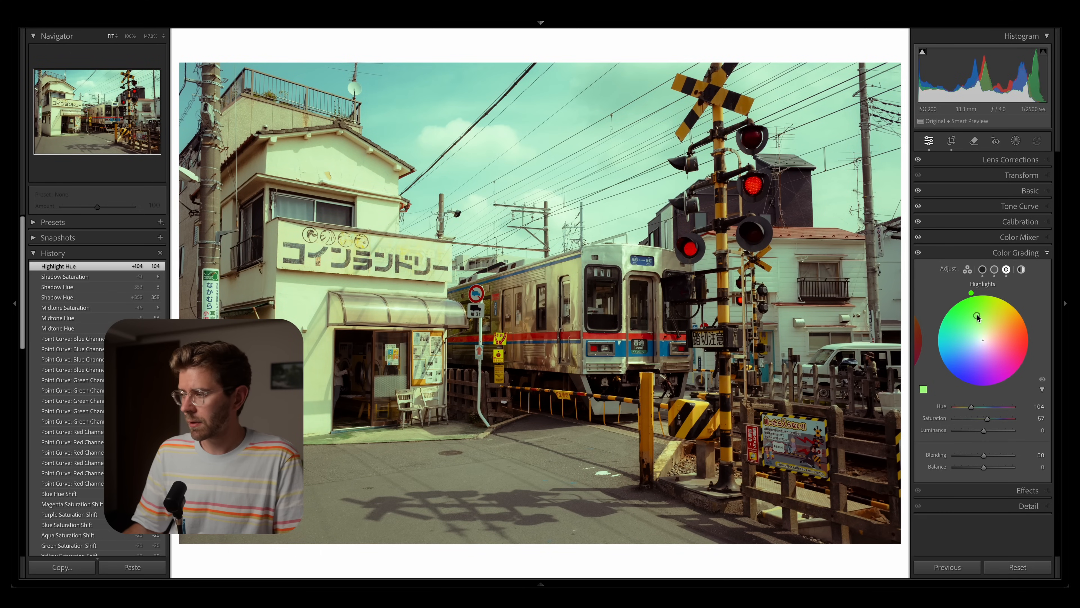
pyautogui.moveTo(972, 296); pyautogui.dragTo(966, 294)
pyautogui.moveTo(985, 419); pyautogui.dragTo(957, 418)
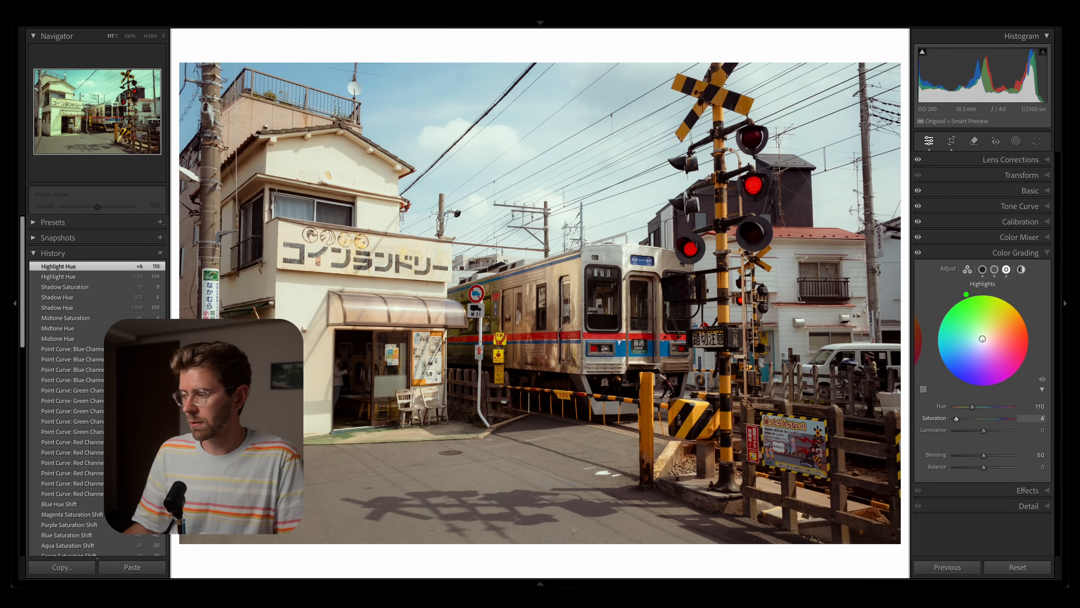
# - Apply a global yellow tint with hue 51 and saturation 4, and compare the photo with and without color grading
pyautogui.click(1021, 269)
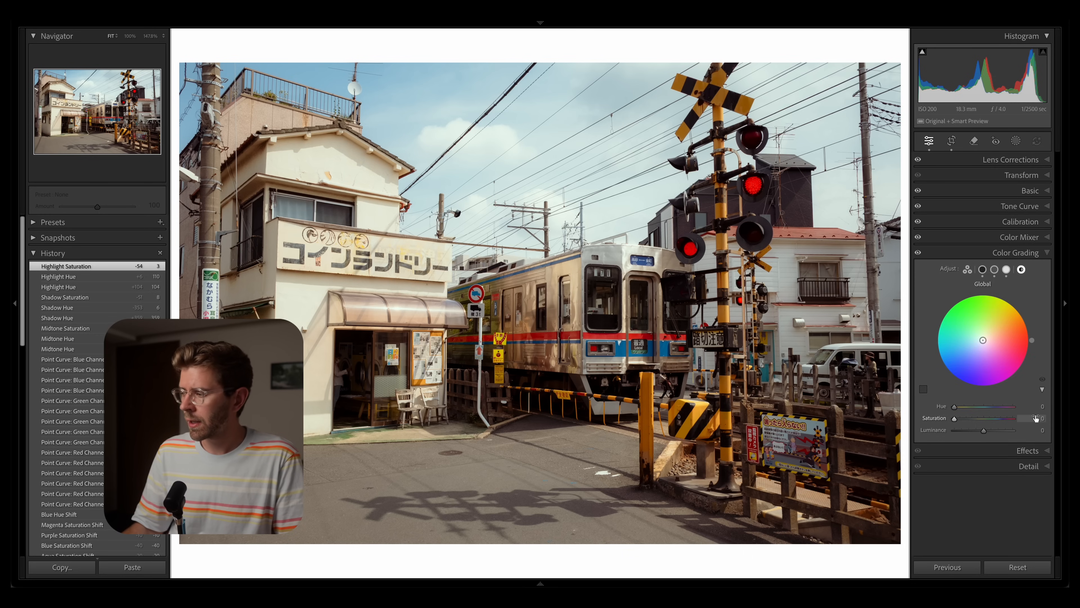
pyautogui.click(998, 324)
pyautogui.moveTo(998, 325); pyautogui.dragTo(994, 326)
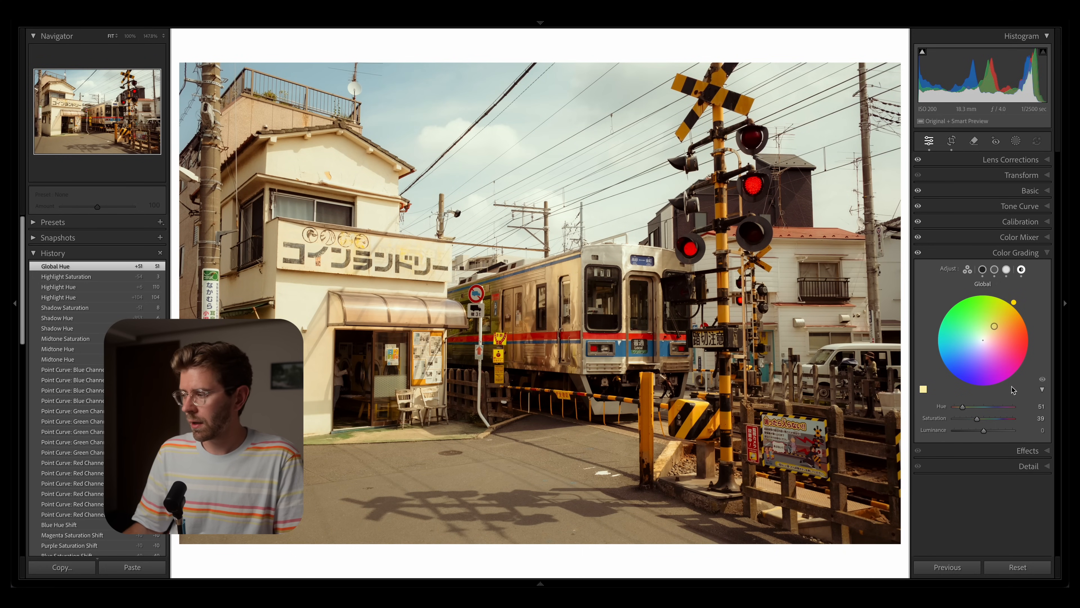
pyautogui.moveTo(1041, 419); pyautogui.dragTo(954, 418)
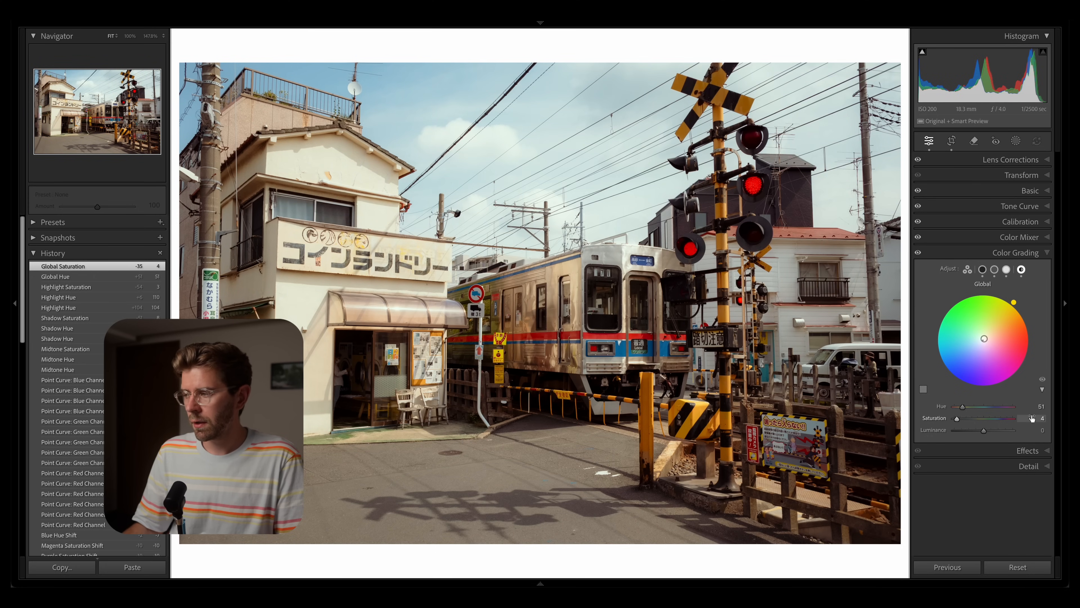
pyautogui.click(918, 253)
pyautogui.click(917, 253)
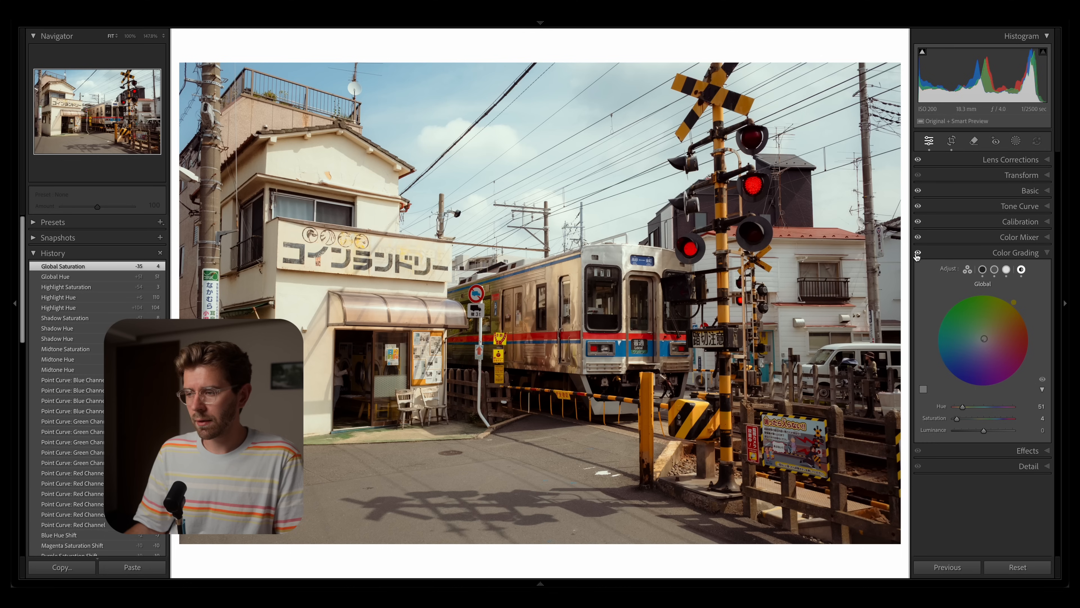
# - Raise the color grading saturation to 10 for the shadows and 8 for the midtones
pyautogui.click(981, 271)
pyautogui.moveTo(953, 418); pyautogui.dragTo(960, 421)
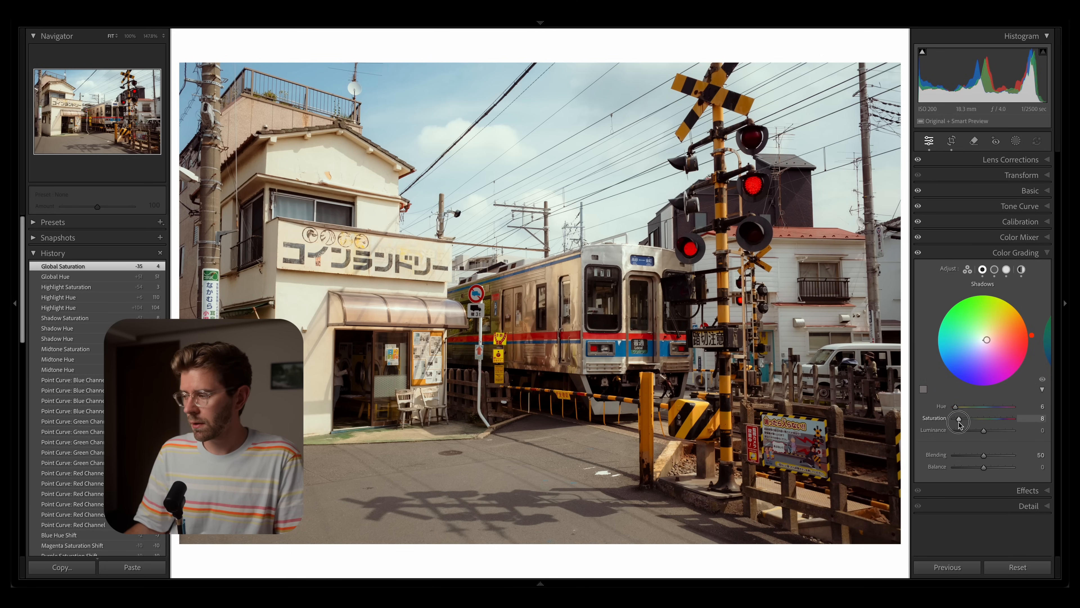
pyautogui.moveTo(961, 423); pyautogui.dragTo(960, 422)
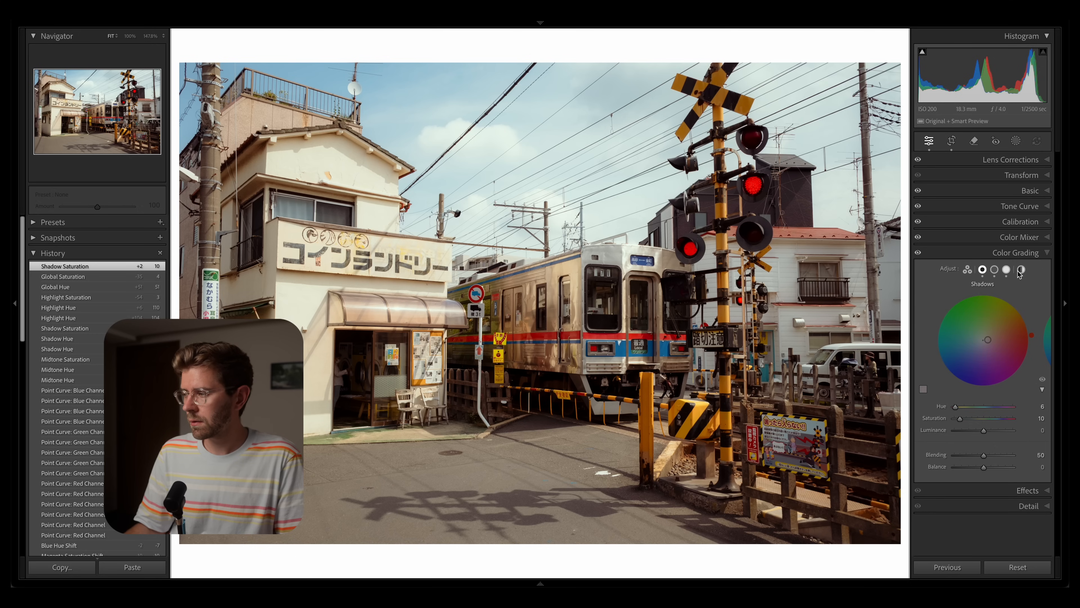
pyautogui.click(995, 270)
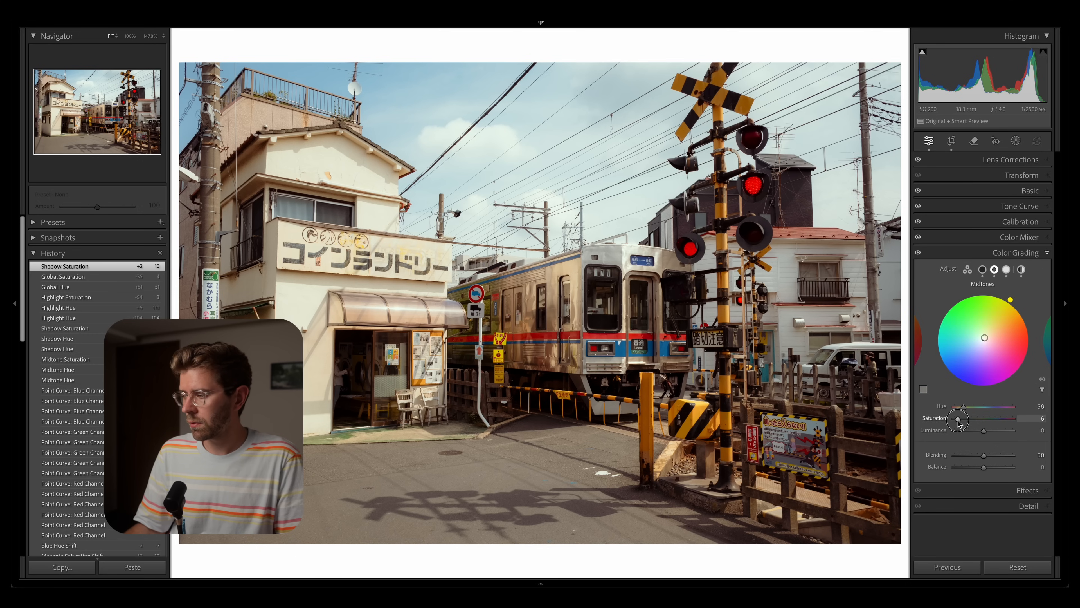
pyautogui.moveTo(959, 421); pyautogui.dragTo(959, 421)
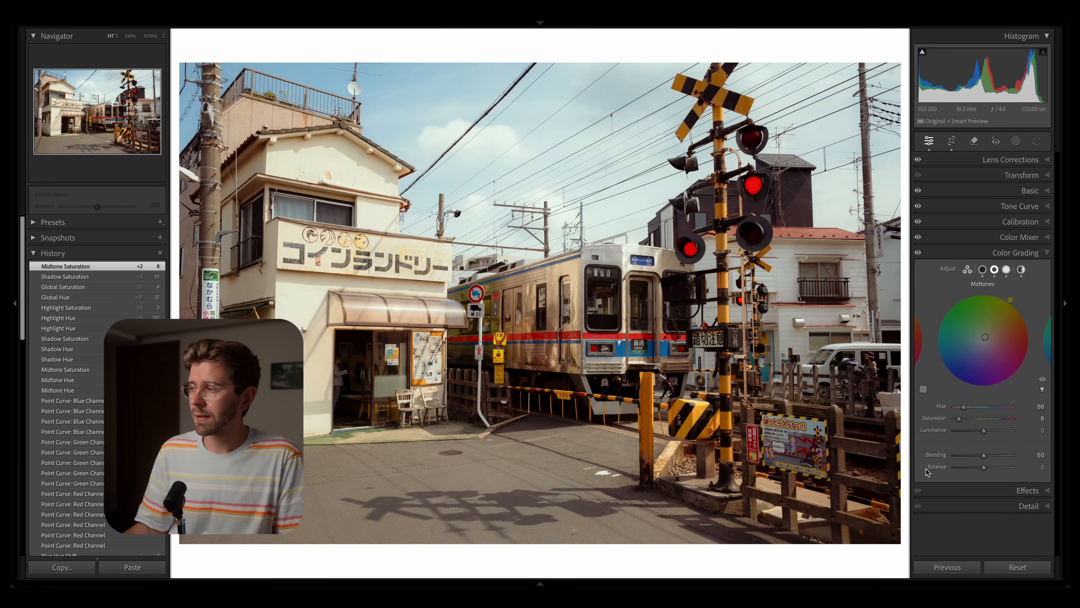
# - Create an object selection mask of the train and add its missed rear section behind the fence beside the shop
pyautogui.click(1016, 142)
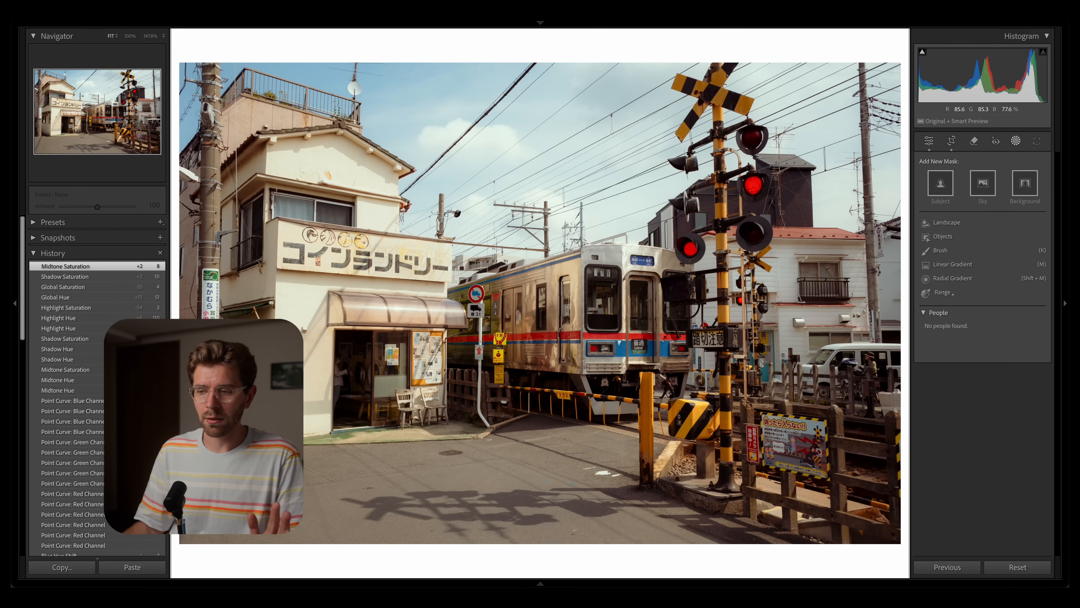
pyautogui.click(951, 242)
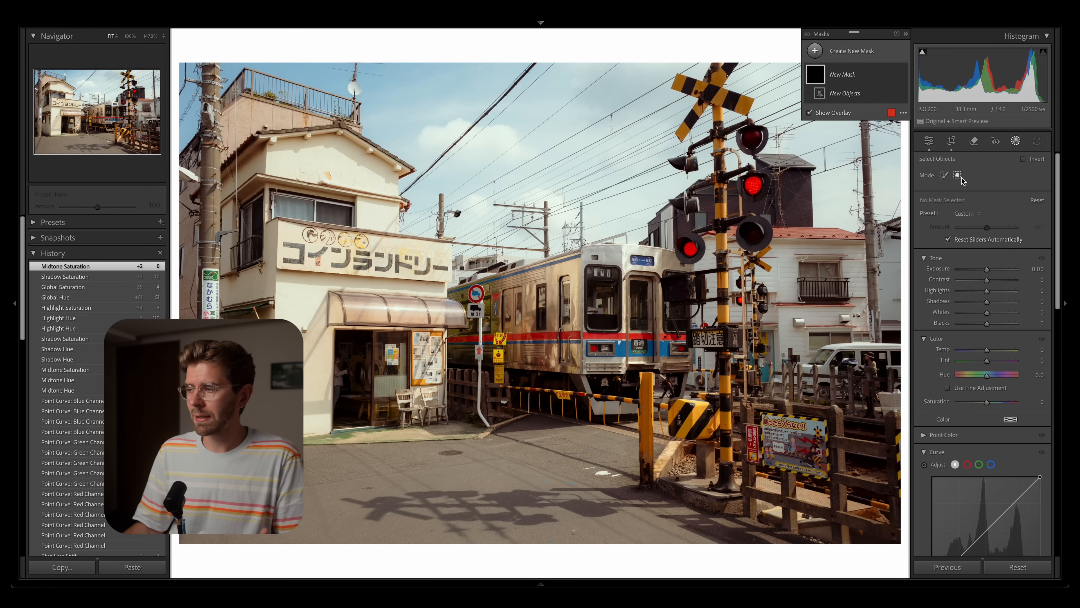
pyautogui.moveTo(694, 234); pyautogui.dragTo(445, 408)
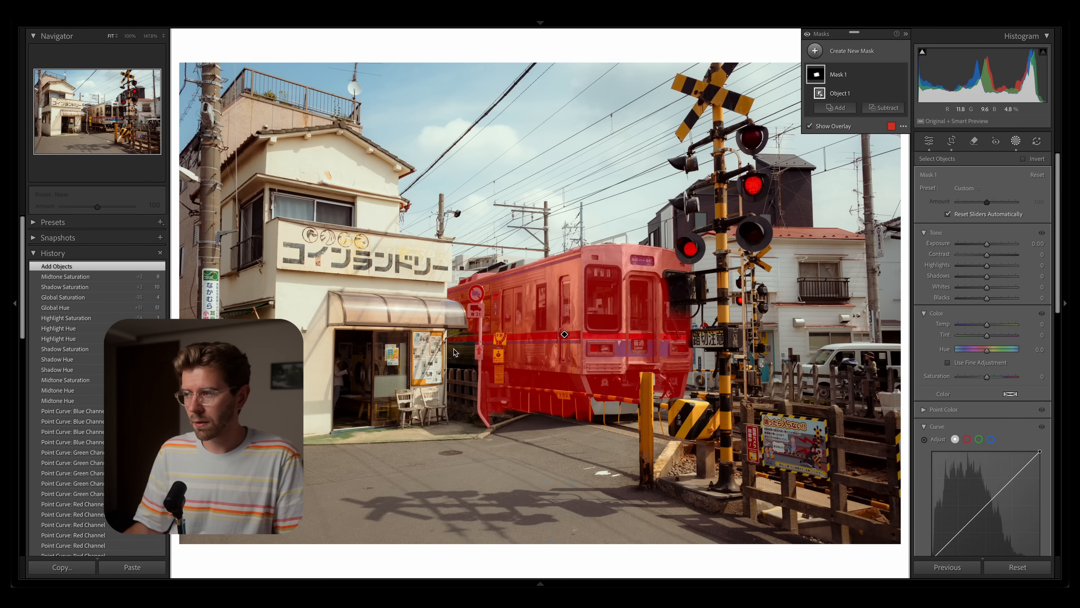
pyautogui.click(836, 108)
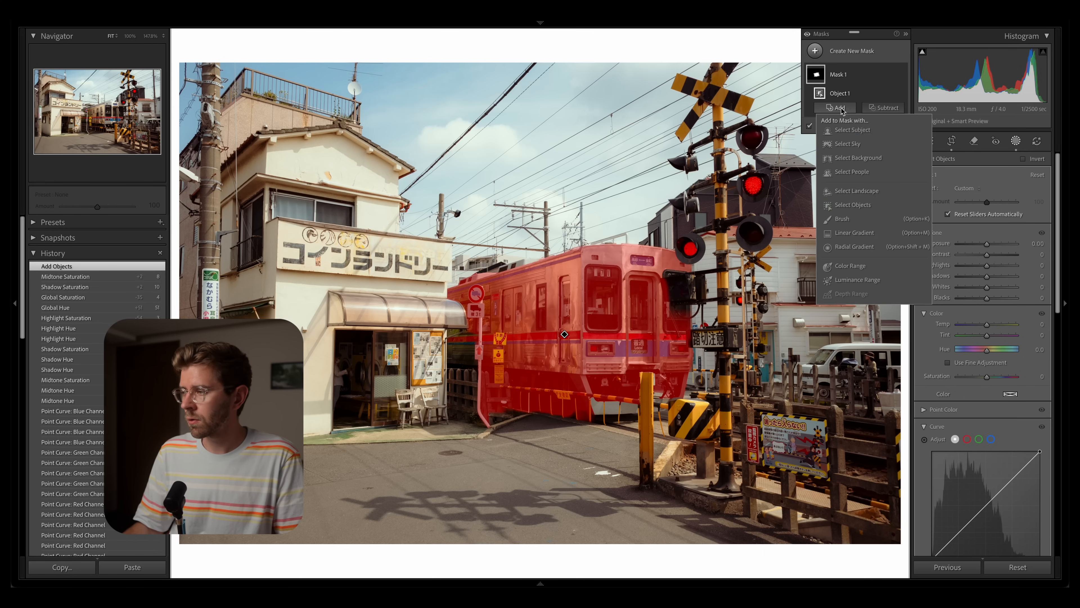
pyautogui.click(848, 205)
pyautogui.moveTo(445, 345); pyautogui.dragTo(484, 402)
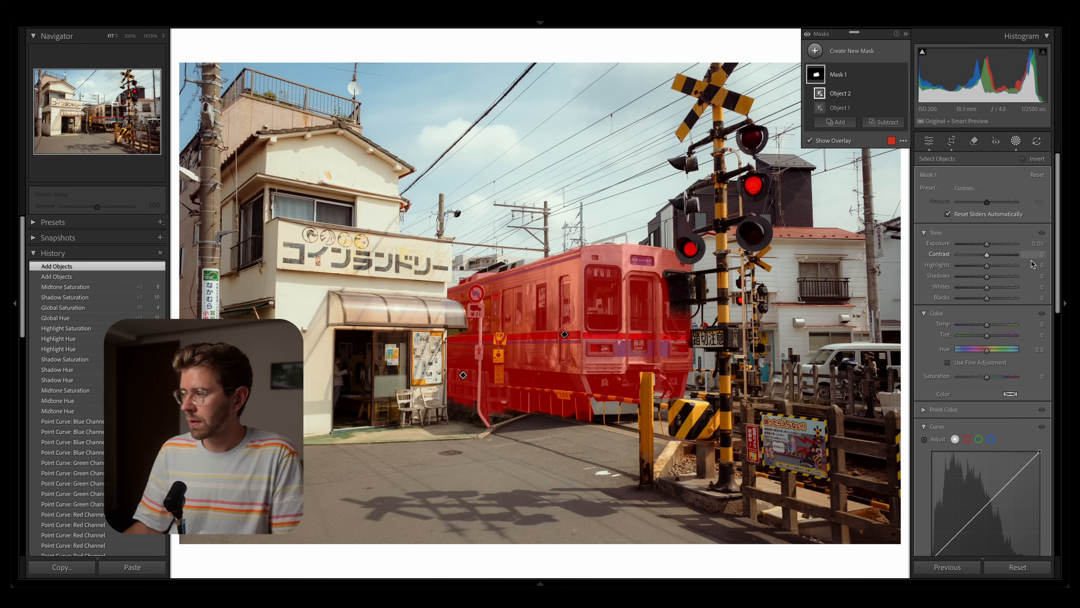
# - Set the train mask's Whites to 20, after trying 30 and comparing with the mask hidden
pyautogui.click(1039, 278)
pyautogui.click(1041, 289)
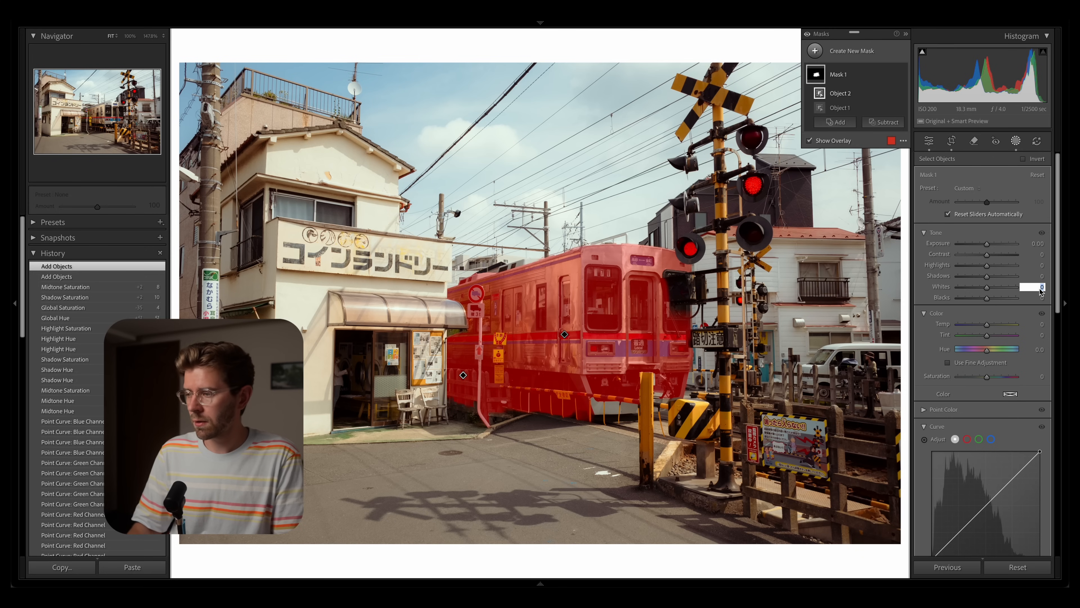
pyautogui.hotkey('shift', 'Up')
pyautogui.press('Return')
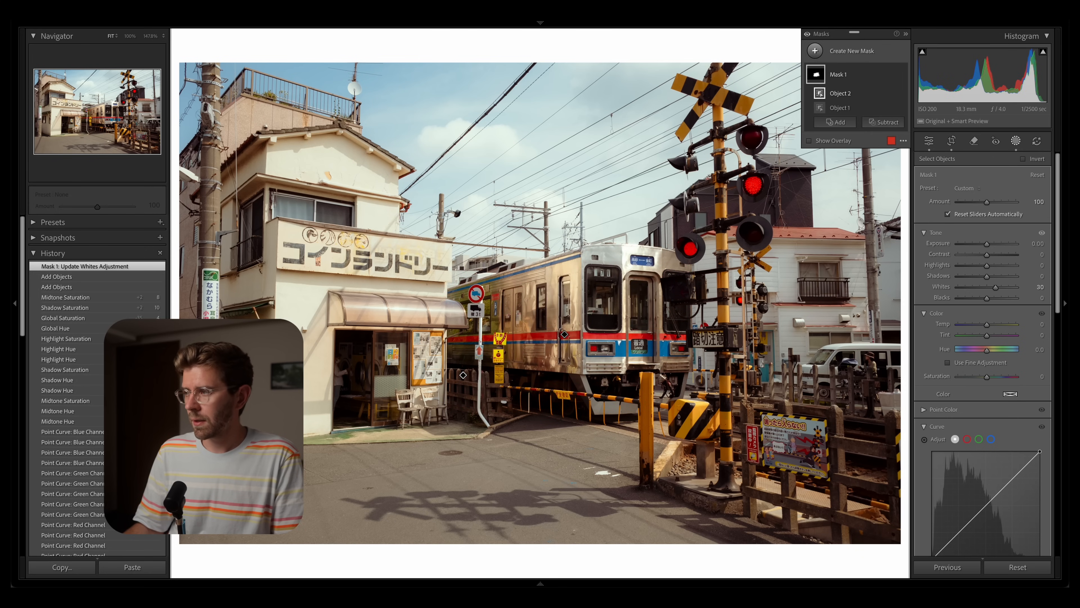
pyautogui.click(902, 75)
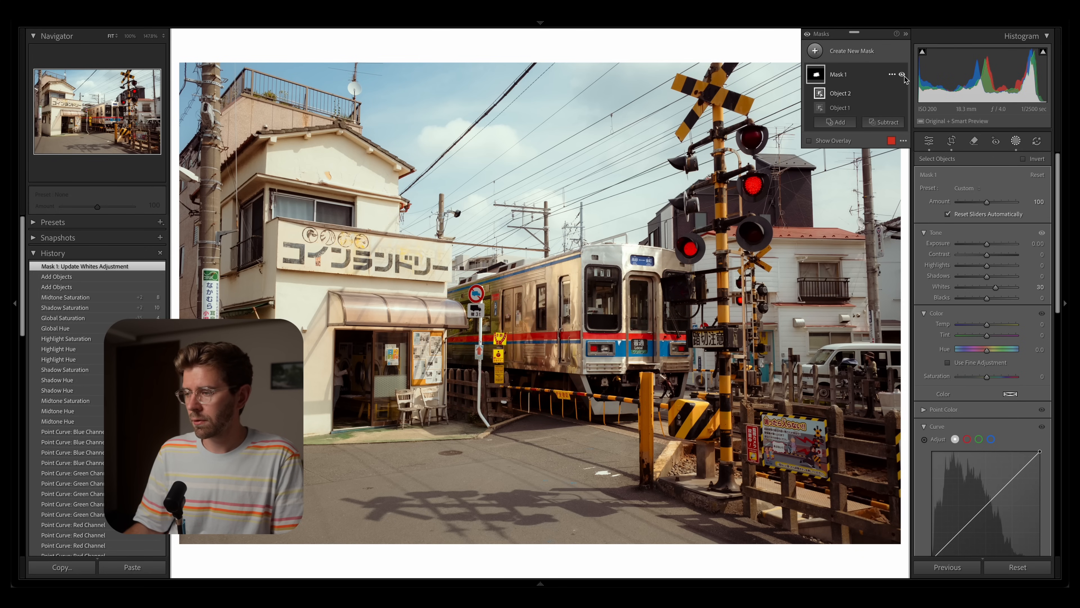
pyautogui.click(1040, 287)
pyautogui.hotkey('shift', 'Down')
pyautogui.press('Return')
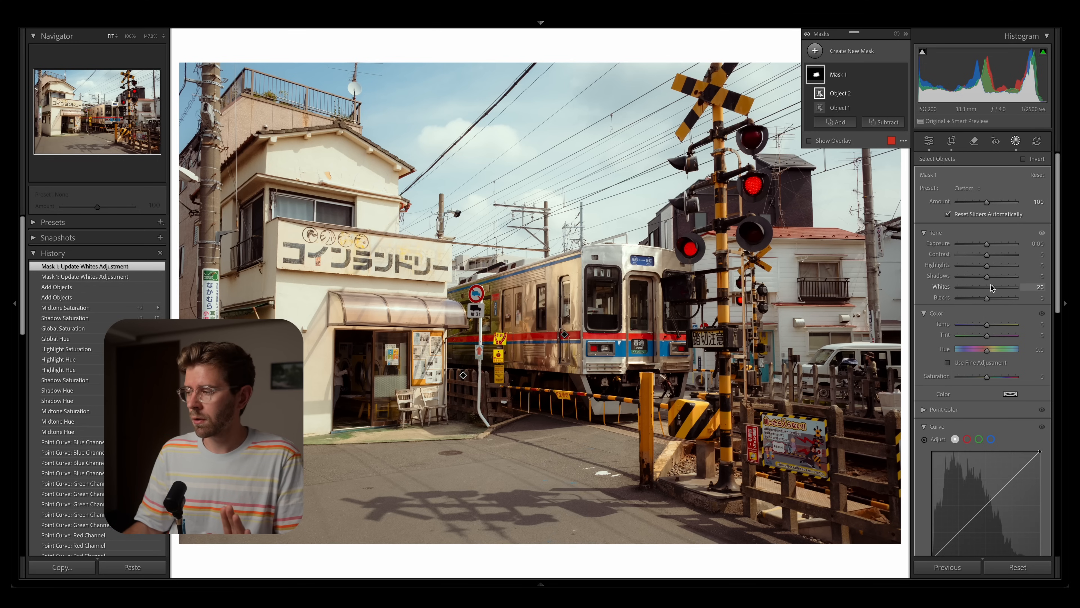
pyautogui.scroll(-2, 1028, 471)
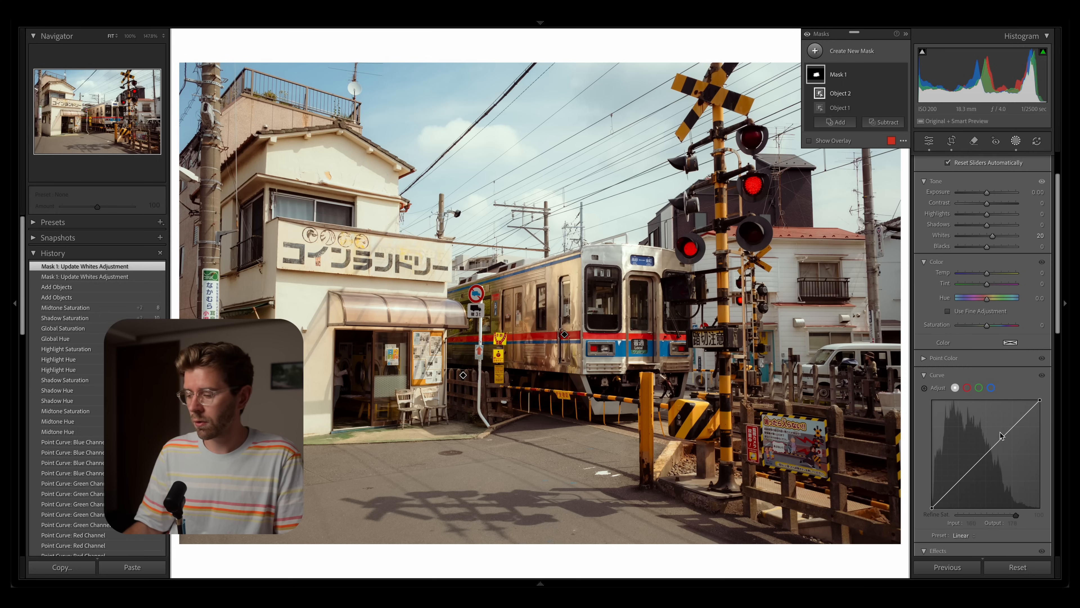
pyautogui.moveTo(1004, 436); pyautogui.dragTo(1001, 433)
pyautogui.doubleClick(1000, 433)
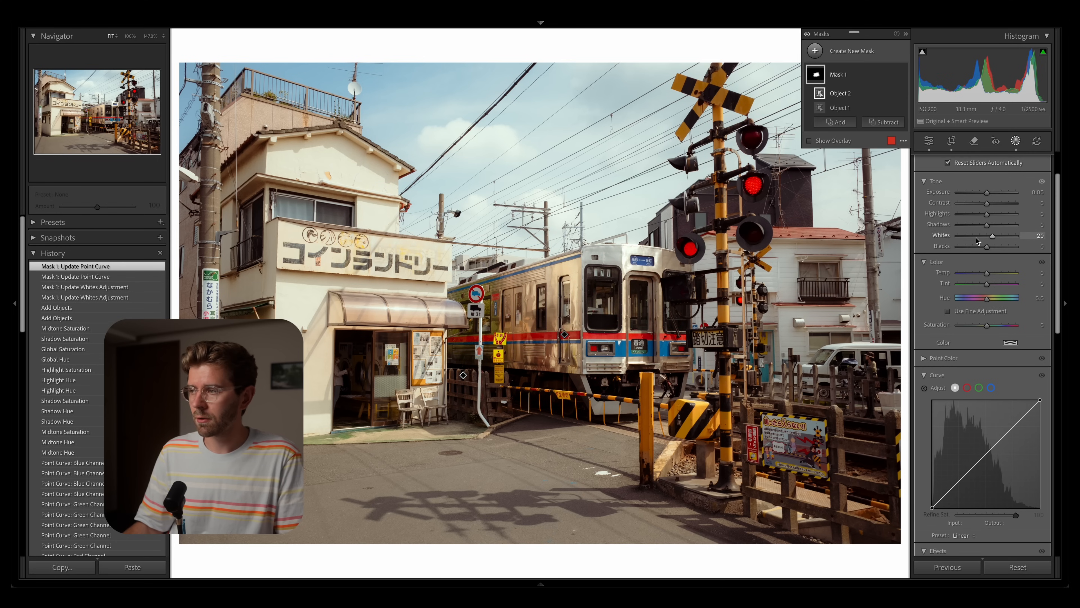
# - Add a large radial gradient mask centred near the photo's upper right edge, reaching across the train to the shop building
pyautogui.click(834, 52)
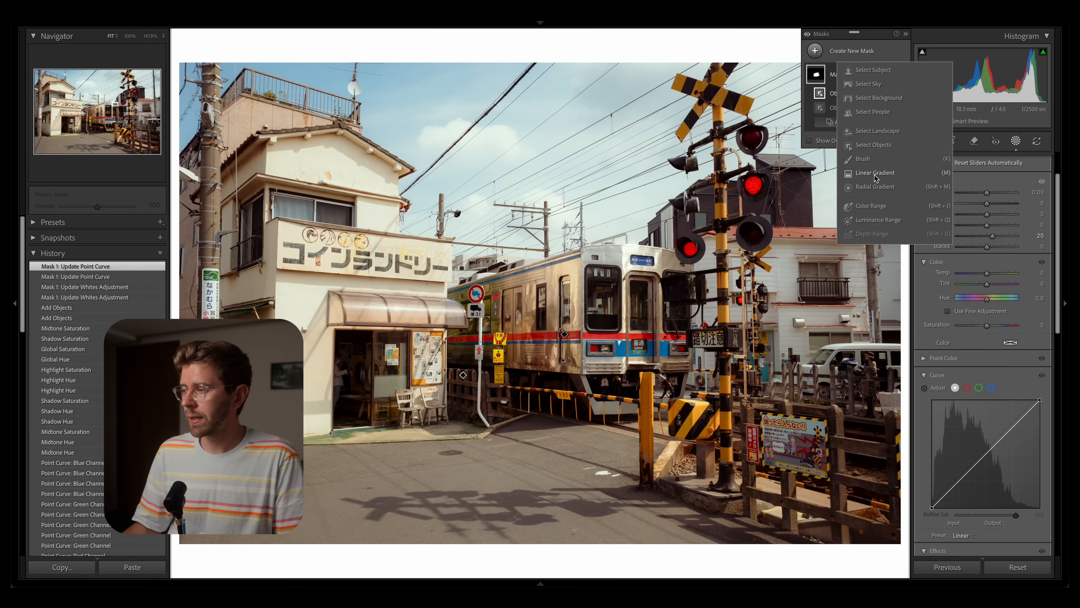
pyautogui.click(873, 186)
pyautogui.moveTo(882, 188); pyautogui.dragTo(318, 470)
pyautogui.scroll(2, 1019, 187)
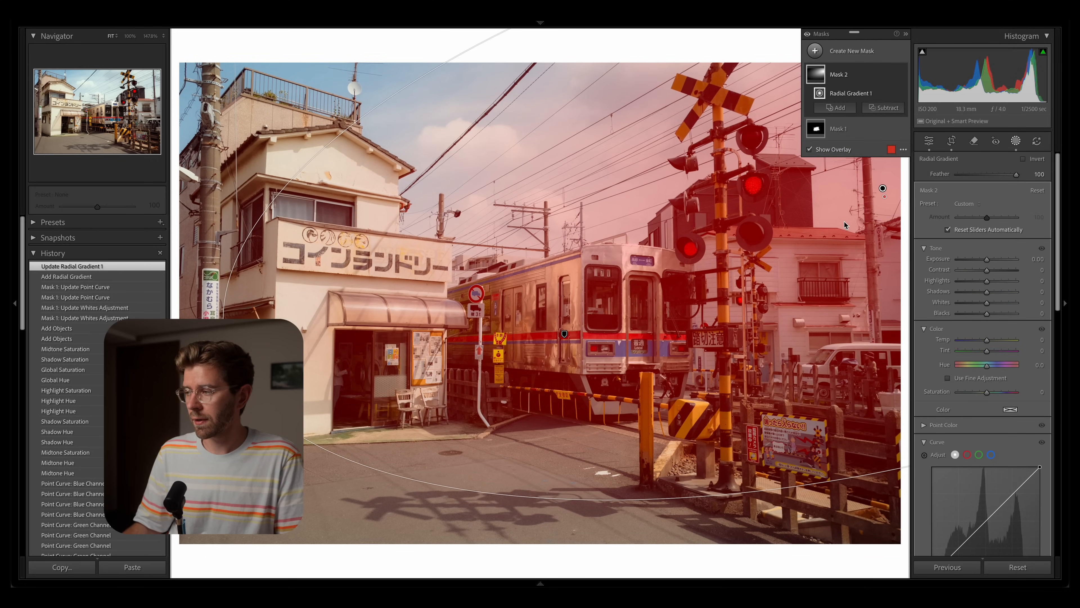
pyautogui.moveTo(855, 215); pyautogui.dragTo(869, 210)
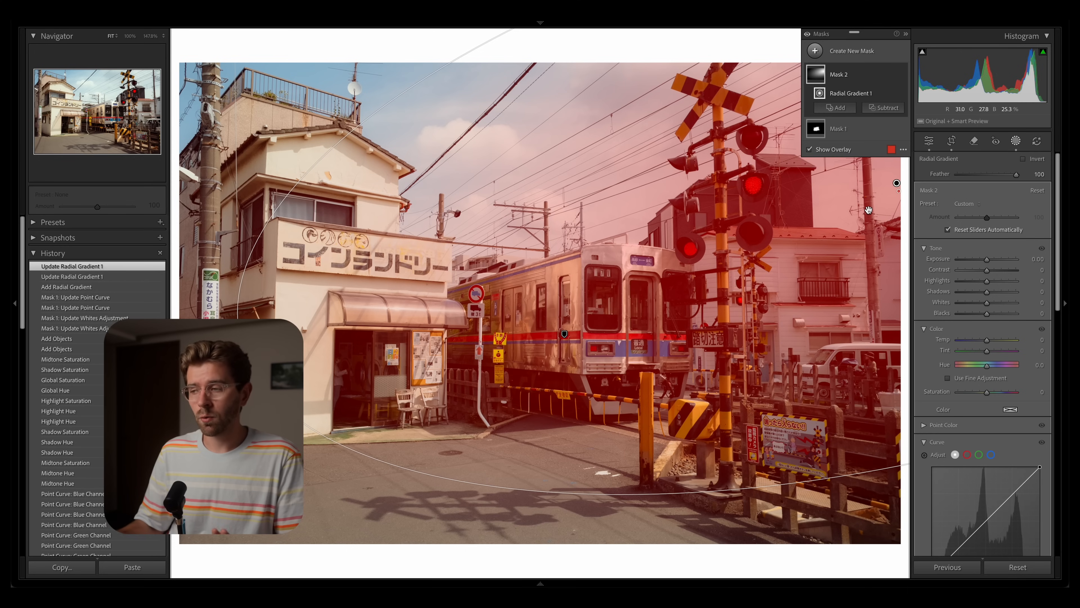
# - Set the radial gradient mask's exposure to 0.40 and deselect the mask
pyautogui.click(1043, 260)
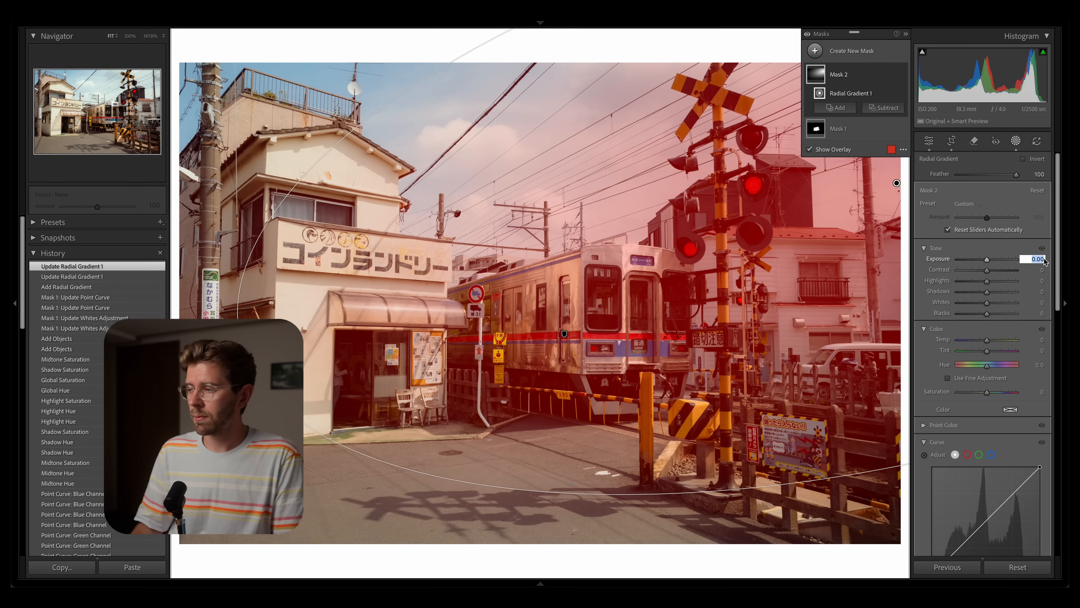
pyautogui.write('0.4')
pyautogui.press('Return')
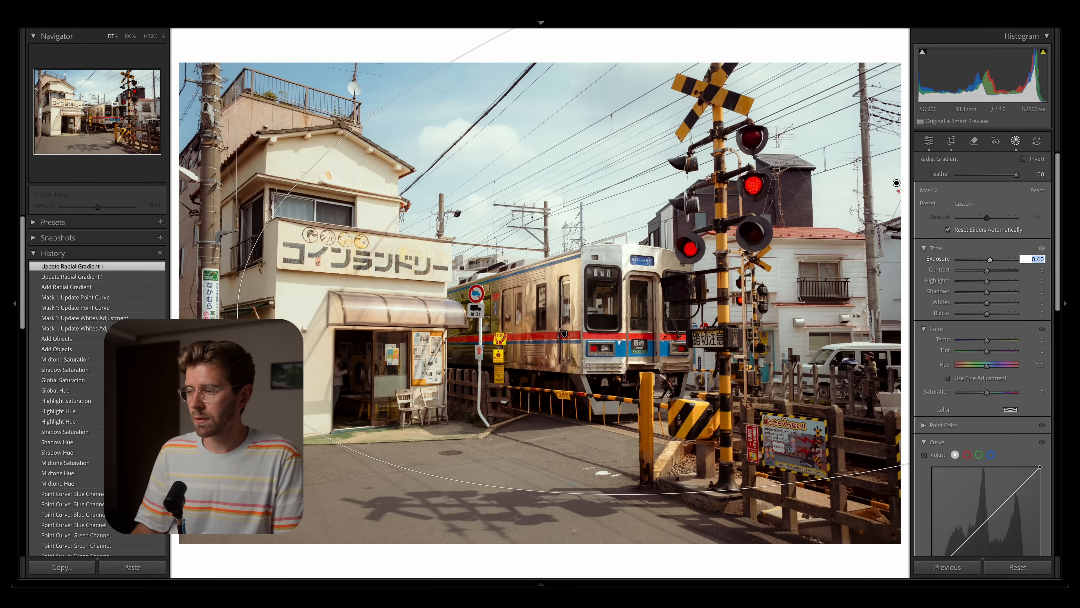
pyautogui.press('Return')
pyautogui.press('Return')
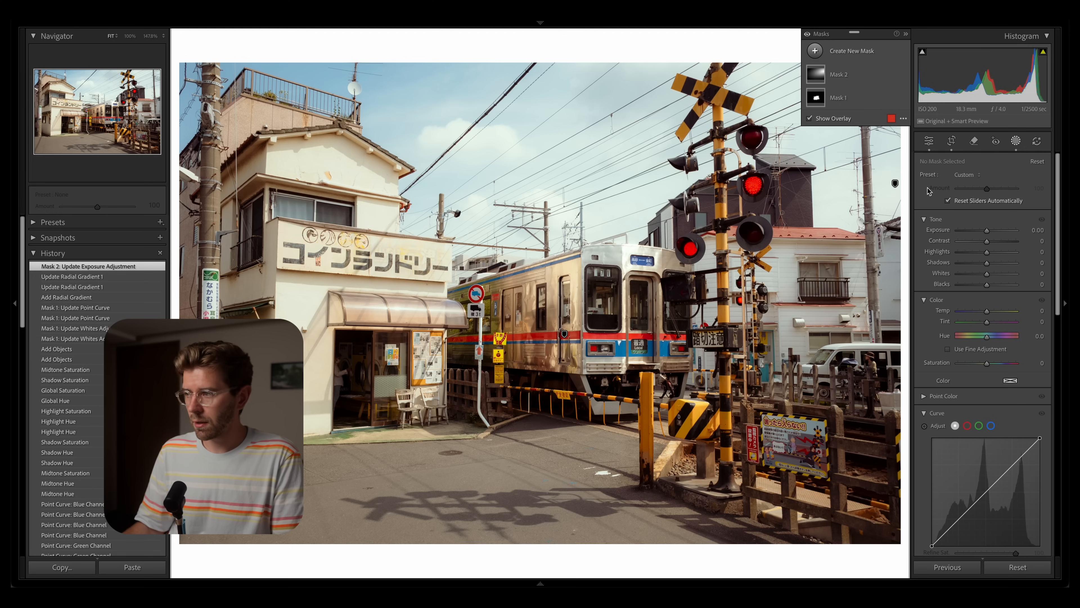
# - Add a diagonal linear gradient mask over the shop building and road, fading from the lower left toward the upper right
pyautogui.click(816, 51)
pyautogui.click(859, 173)
pyautogui.moveTo(196, 347); pyautogui.dragTo(405, 221)
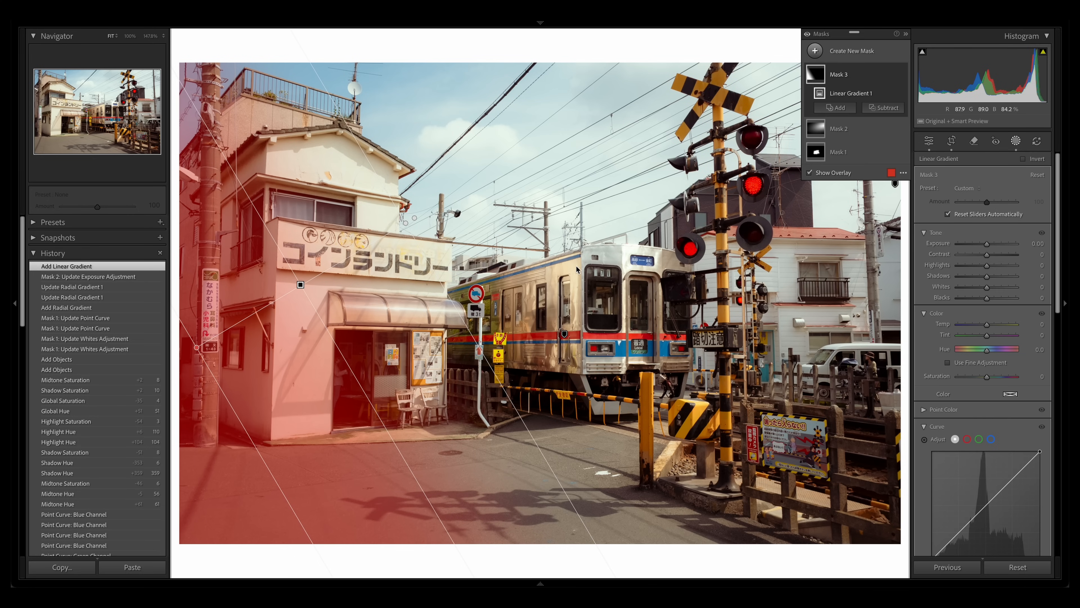
pyautogui.scroll(-3, 999, 392)
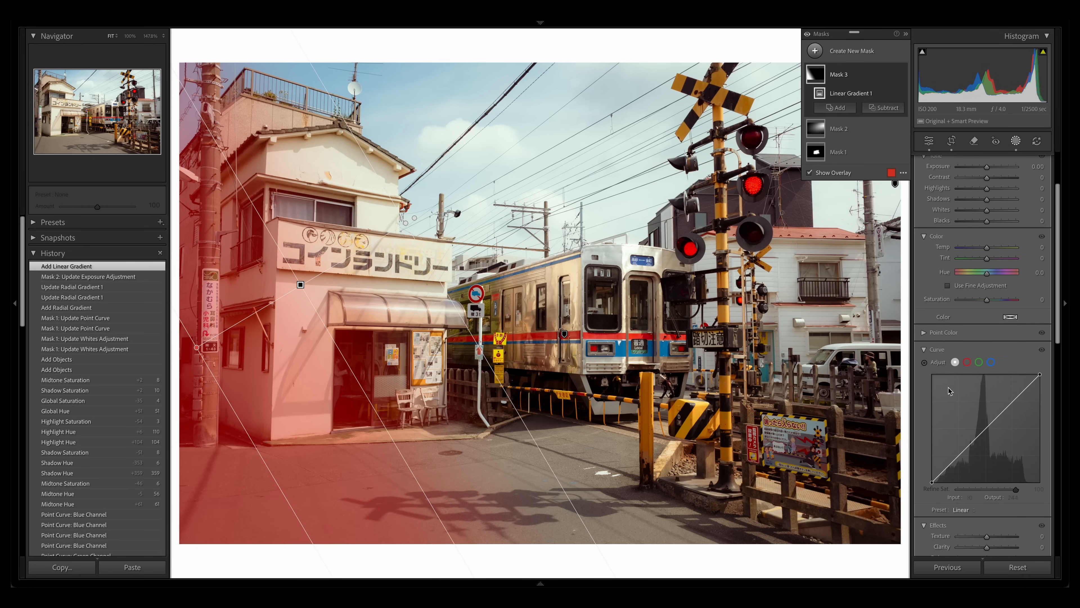
# - Shape the linear gradient mask's point curve with anchors at inputs 162, 108 and 205, adding a lowered shadow point and setting the 108 anchor's output to 101
pyautogui.click(1000, 414)
pyautogui.press('o')
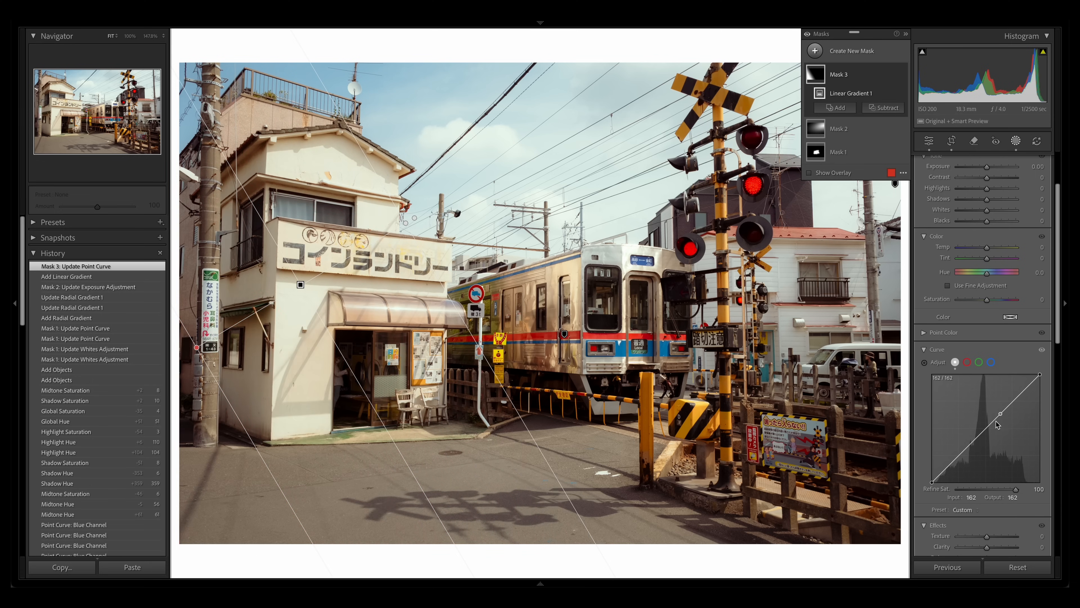
pyautogui.click(978, 435)
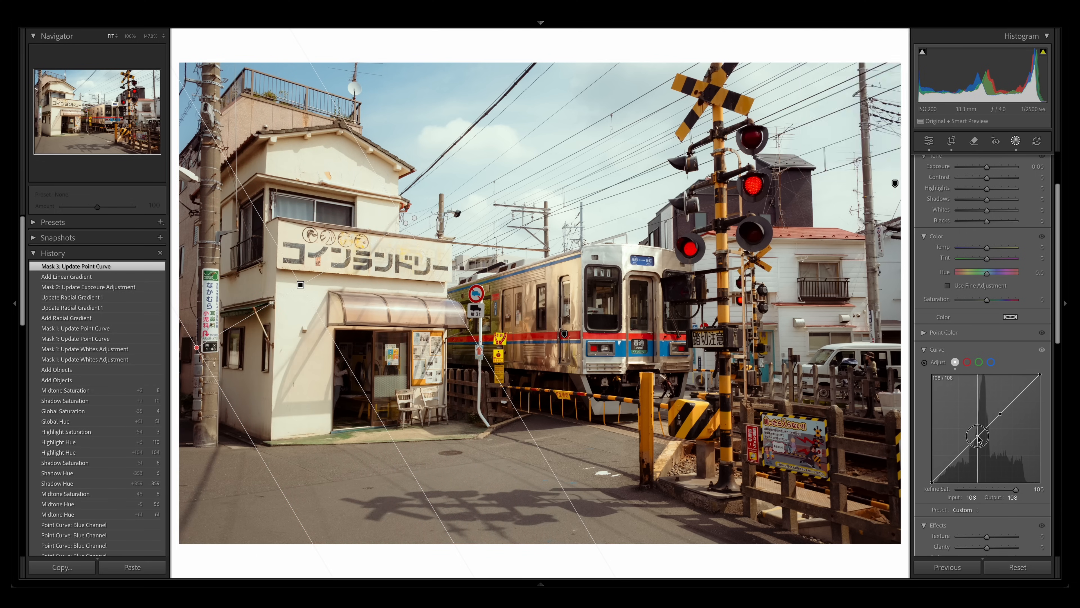
pyautogui.click(1018, 394)
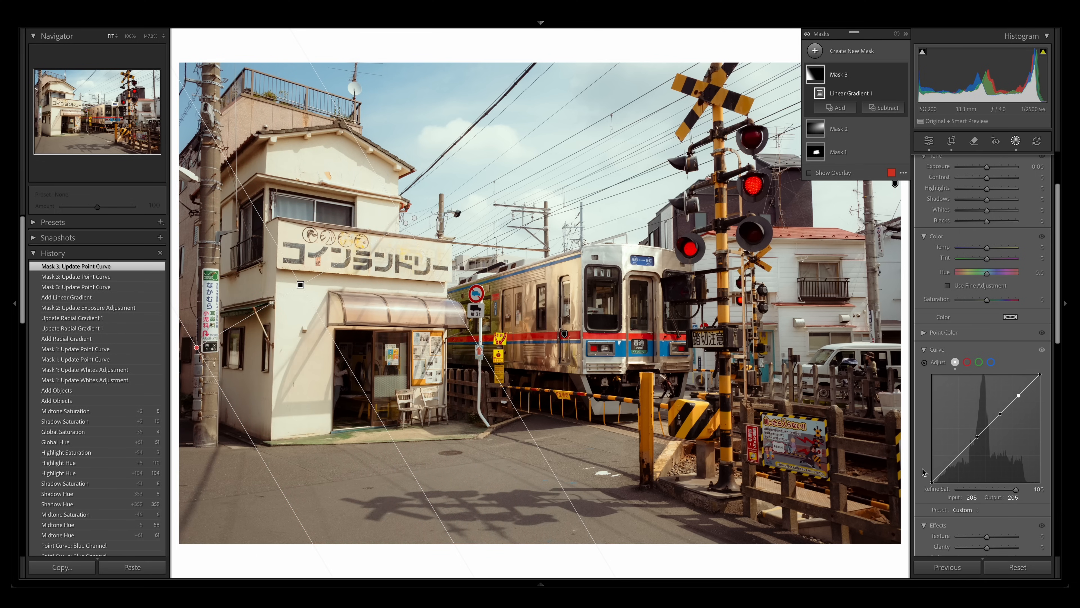
pyautogui.press('alt')
pyautogui.moveTo(955, 470); pyautogui.dragTo(982, 446)
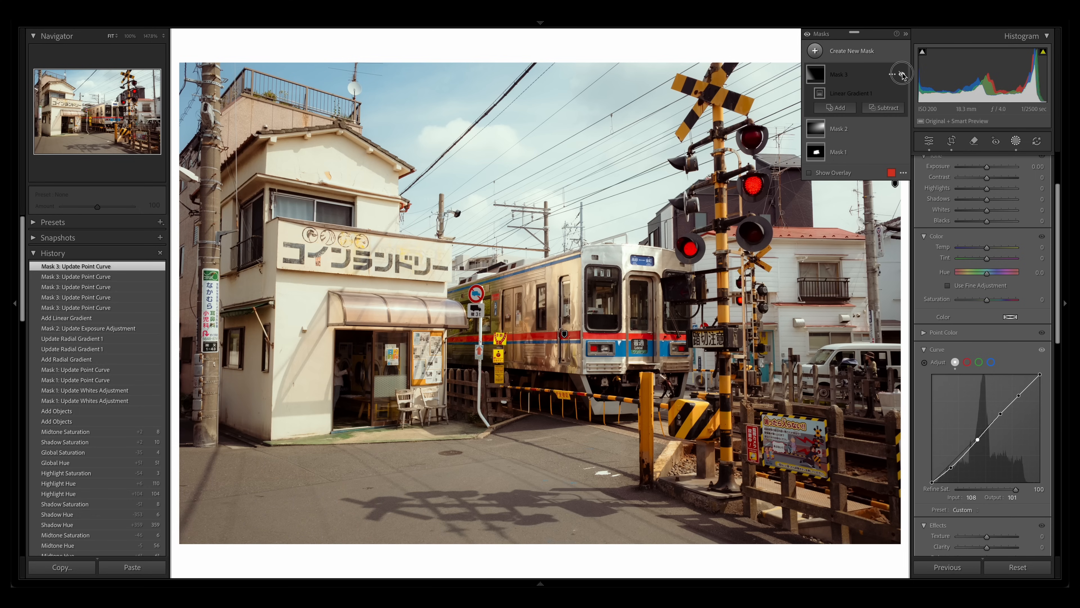
# - Compare the photo with all masks hidden and shown, and close masking
pyautogui.click(806, 35)
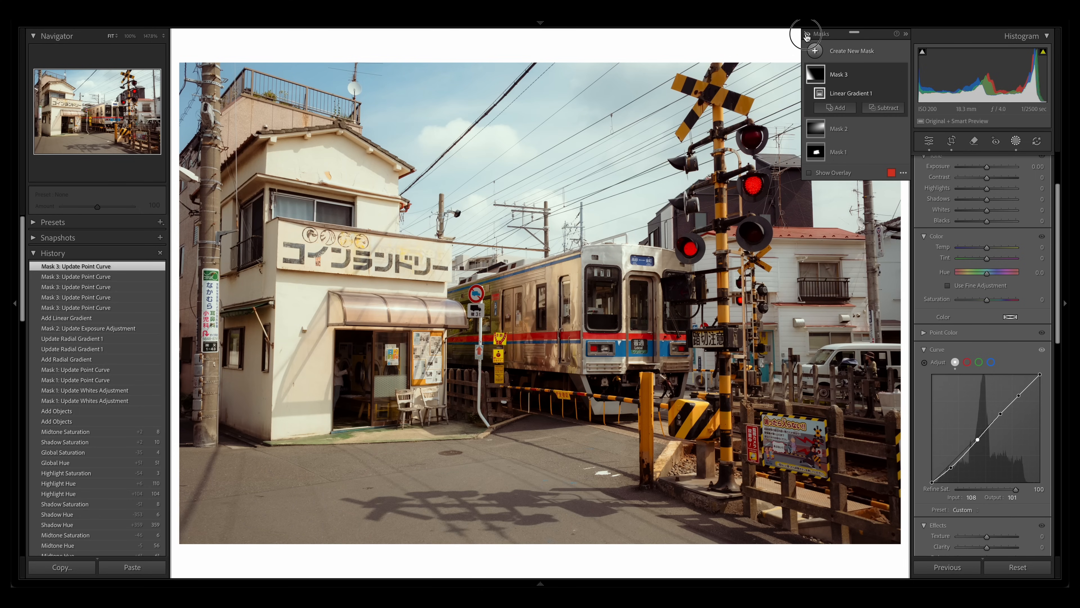
pyautogui.click(807, 36)
pyautogui.click(1016, 141)
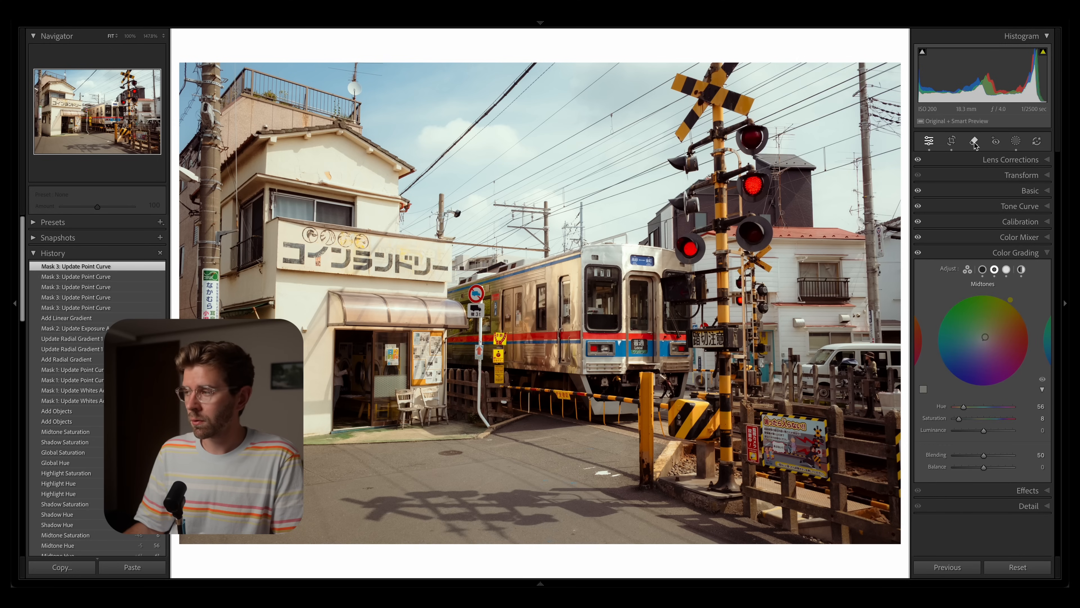
# - Remove the small pale speck on the road near the photo's lower edge, using the Remove tool
pyautogui.click(974, 142)
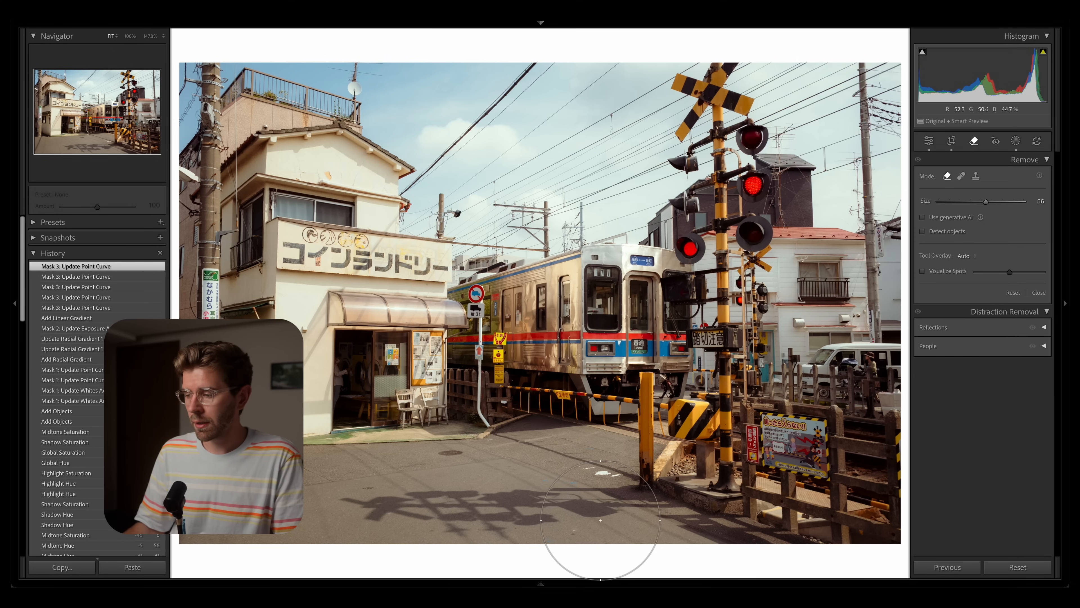
pyautogui.press('q')
pyautogui.click(611, 529)
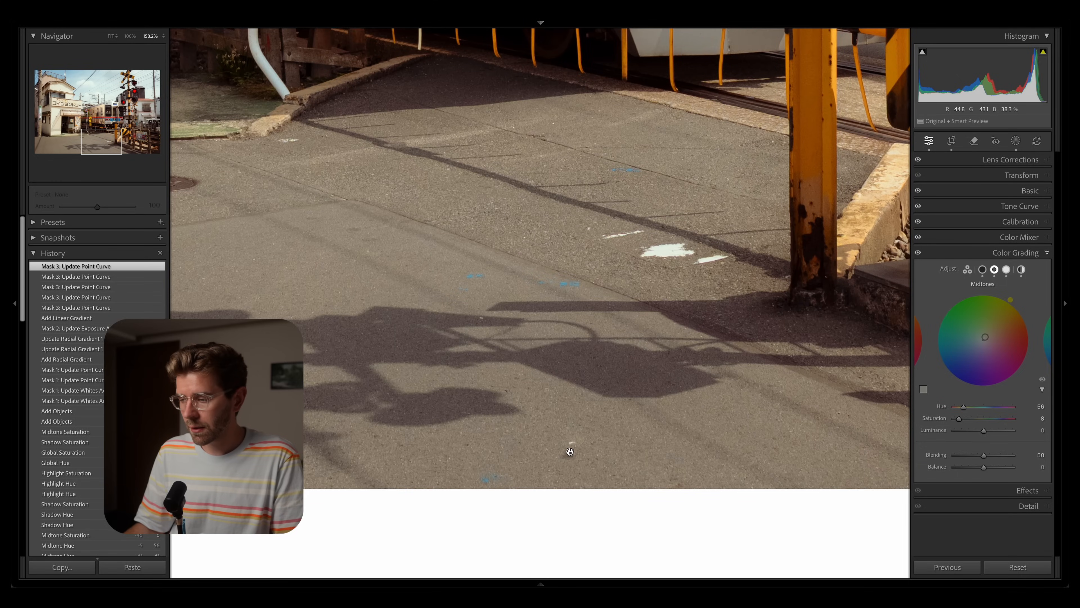
pyautogui.press('q')
pyautogui.click(570, 453)
pyautogui.press('z')
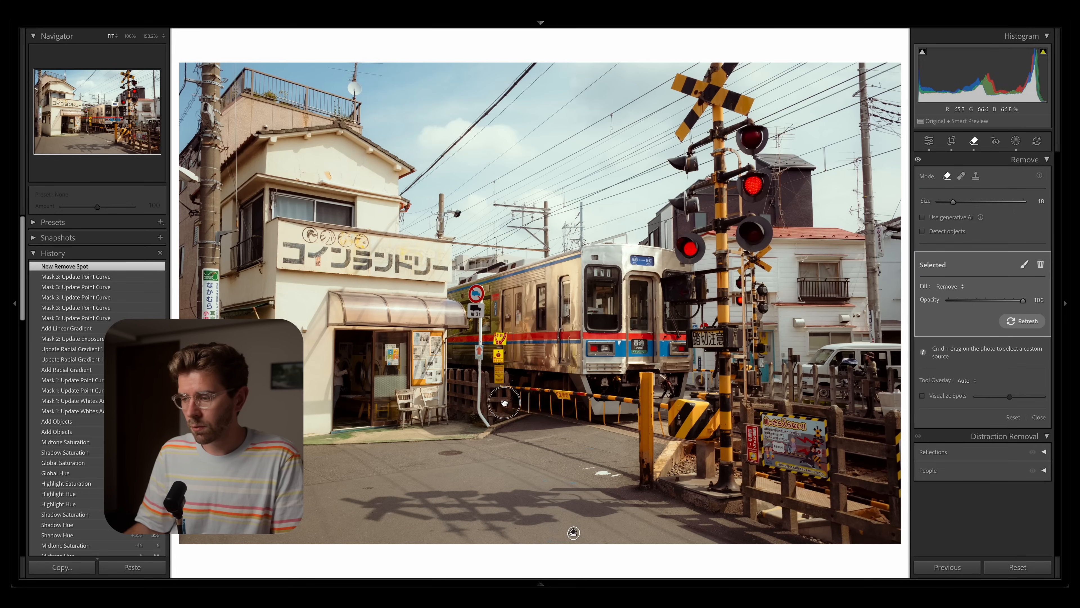
# - Remove the small distraction under the crossing barrier, just beside the wooden fence
pyautogui.press('z')
pyautogui.moveTo(499, 400); pyautogui.dragTo(506, 402)
pyautogui.press('q')
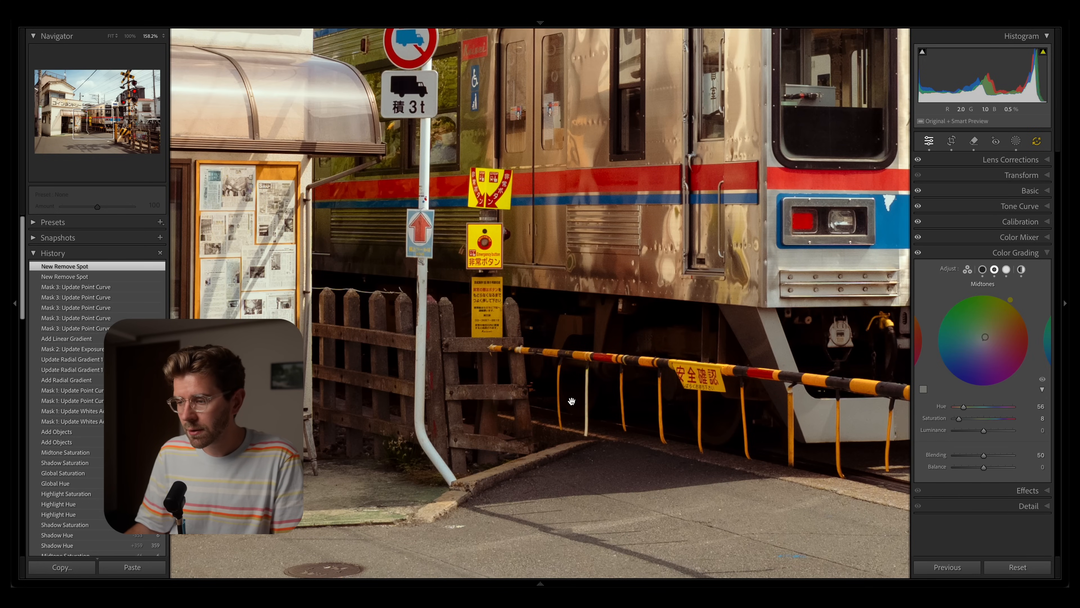
pyautogui.press('z')
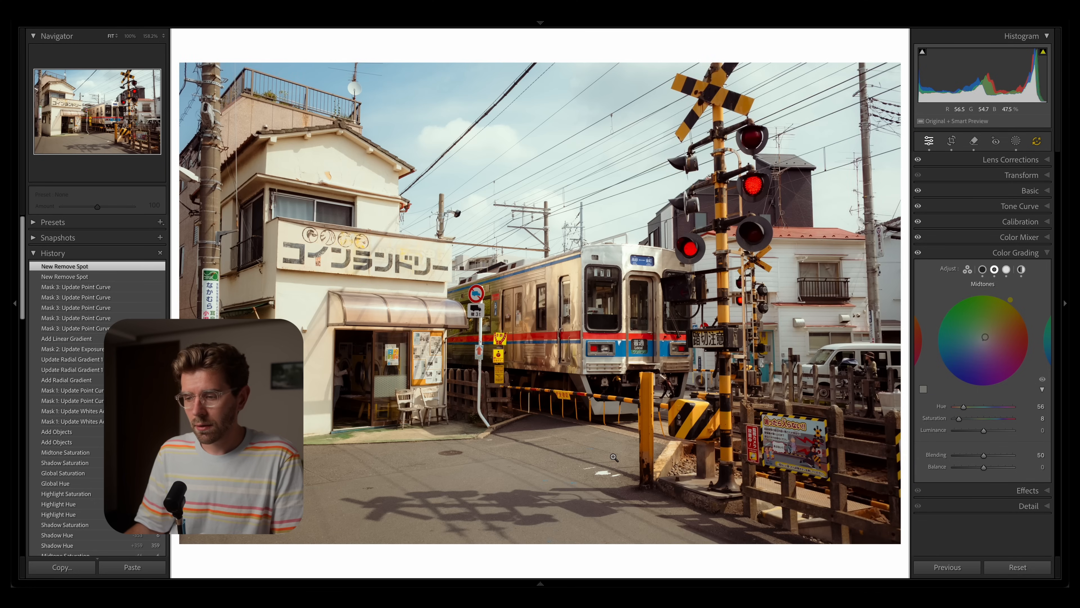
# - Remove the short mark on the road just above the left end of the crossing signal's shadow
pyautogui.click(414, 482)
pyautogui.press('q')
pyautogui.moveTo(425, 387); pyautogui.dragTo(374, 389)
# - Remove the thin dark mark beside the pavement seam on the road in front of the shop
pyautogui.scroll(-3, 425, 349)
pyautogui.scroll(-3, 451, 318)
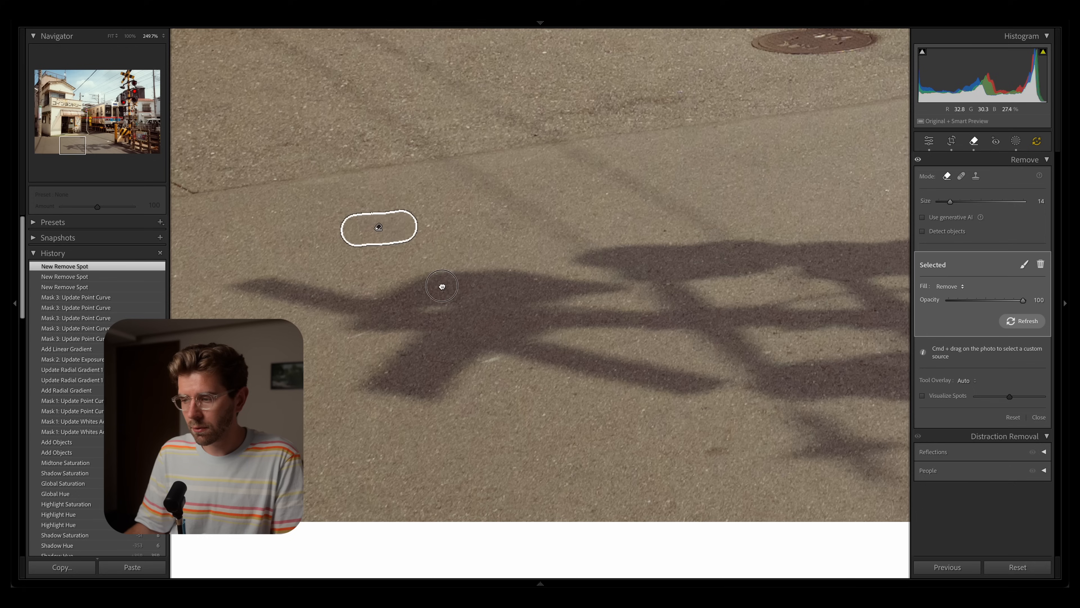
pyautogui.hscroll(-6, 451, 317)
pyautogui.scroll(6, 451, 340)
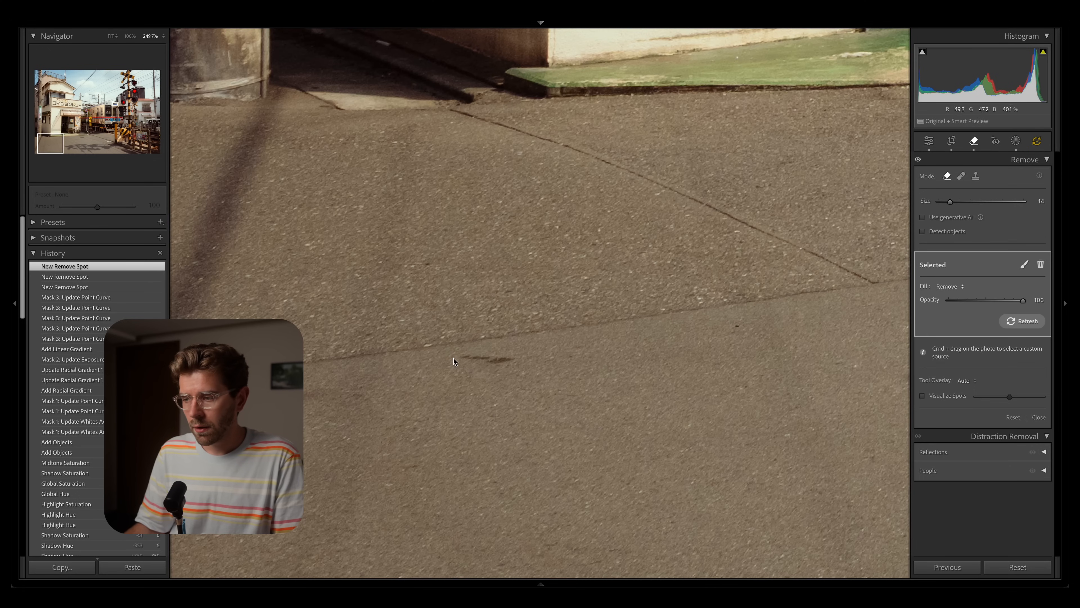
pyautogui.moveTo(508, 362); pyautogui.dragTo(463, 357)
pyautogui.press('z')
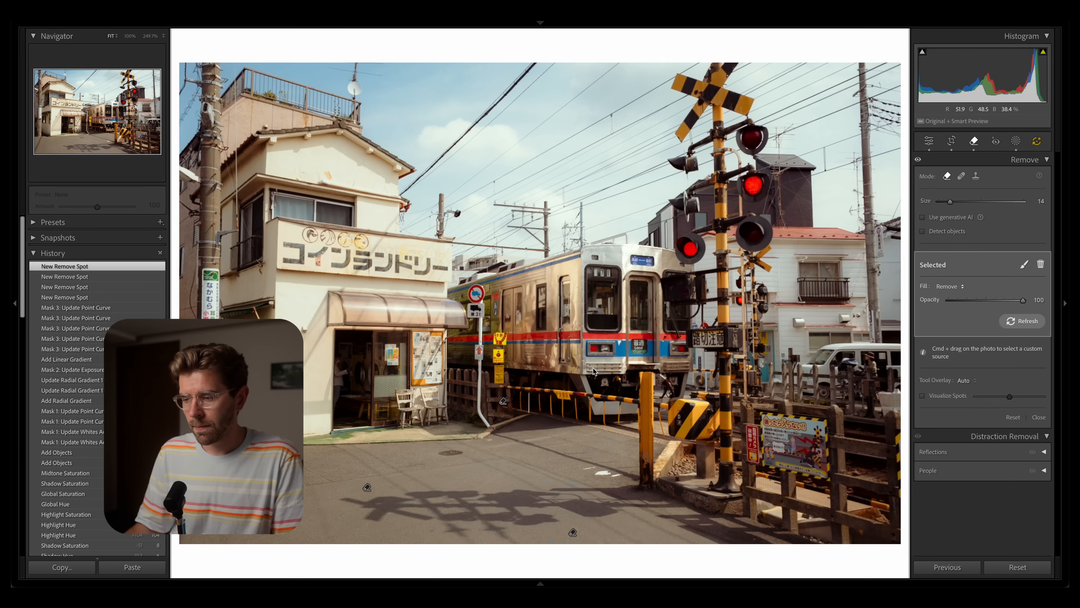
# - Remove the pale patch on the road beside the kerb corner below the white signpost
pyautogui.press('q')
pyautogui.press('z')
pyautogui.press('q')
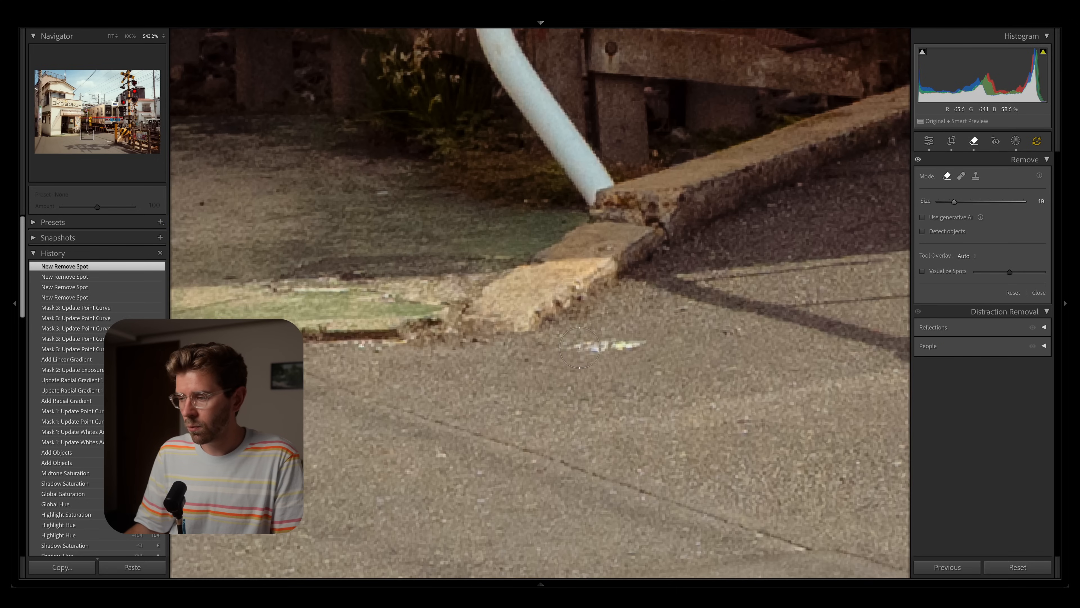
pyautogui.moveTo(574, 345); pyautogui.dragTo(636, 347)
pyautogui.press('q')
pyautogui.press('z')
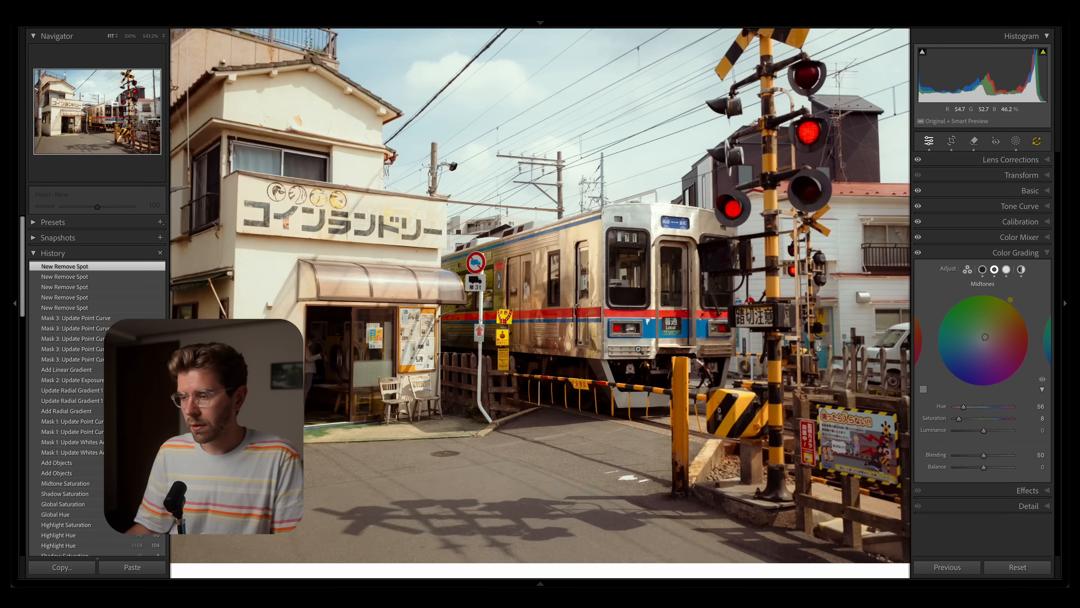
# - Show the Basic adjustments and compare the edited photo with its before version
pyautogui.press('super+1')
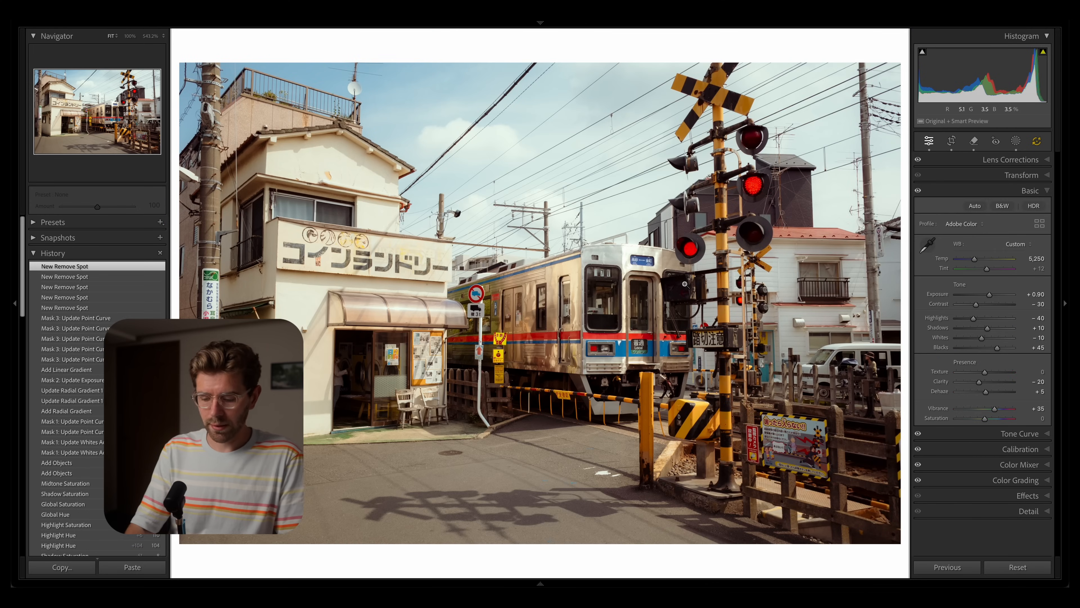
pyautogui.press('\\')
pyautogui.press('\\')
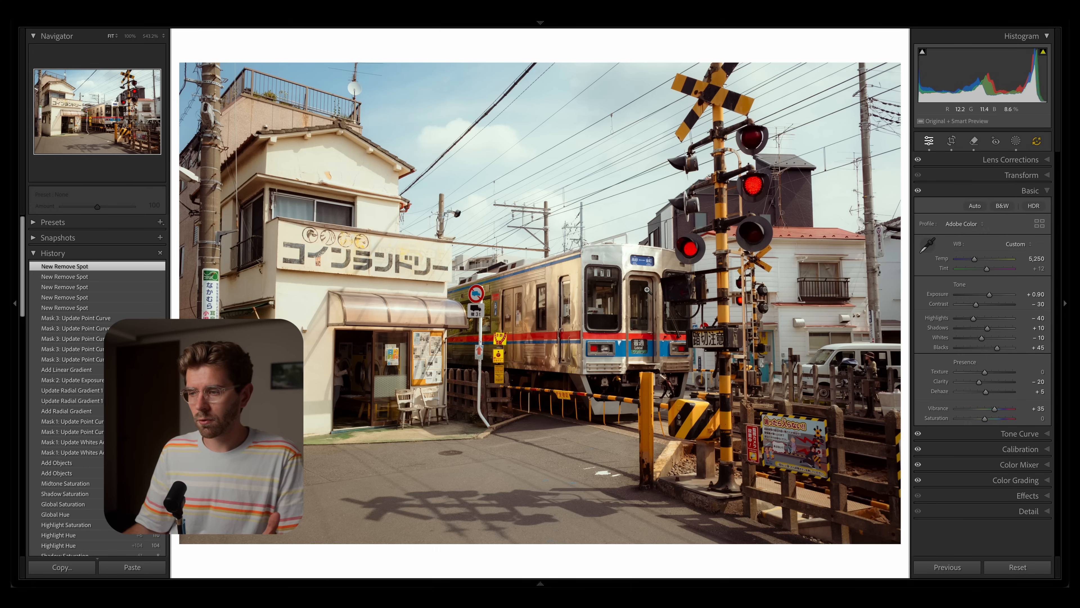
# - Apply the ZZ - Reset preset to view the photo without the edit, and restore the last spot removal state from the history
pyautogui.click(53, 221)
pyautogui.scroll(-5, 87, 337)
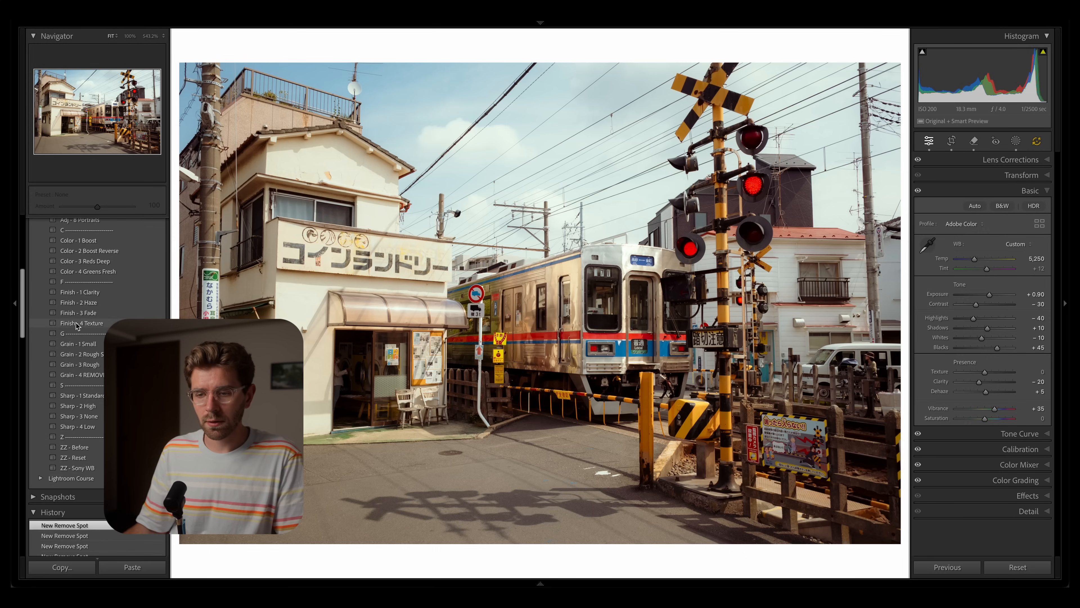
pyautogui.click(90, 245)
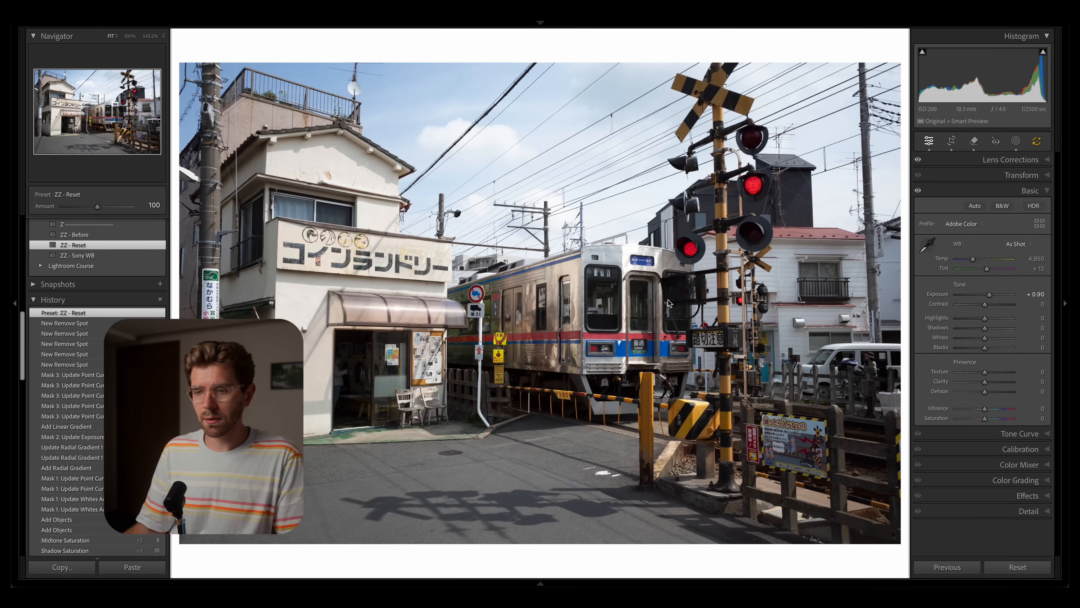
pyautogui.click(94, 320)
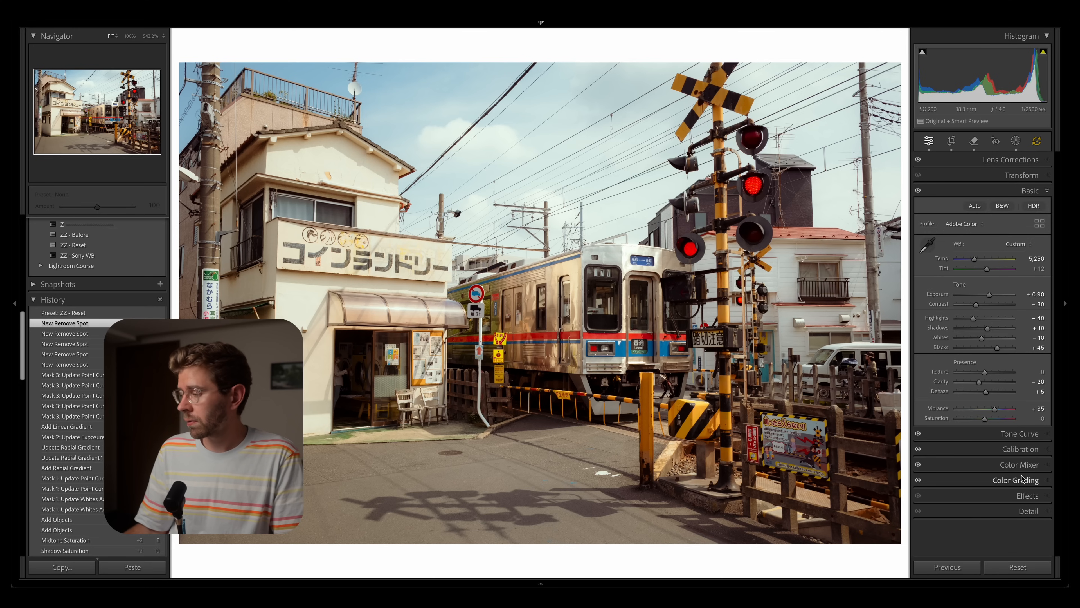
# - Set the white balance temperature to 5,000 and compare it with the previous history state, keeping the new temperature
pyautogui.click(1044, 260)
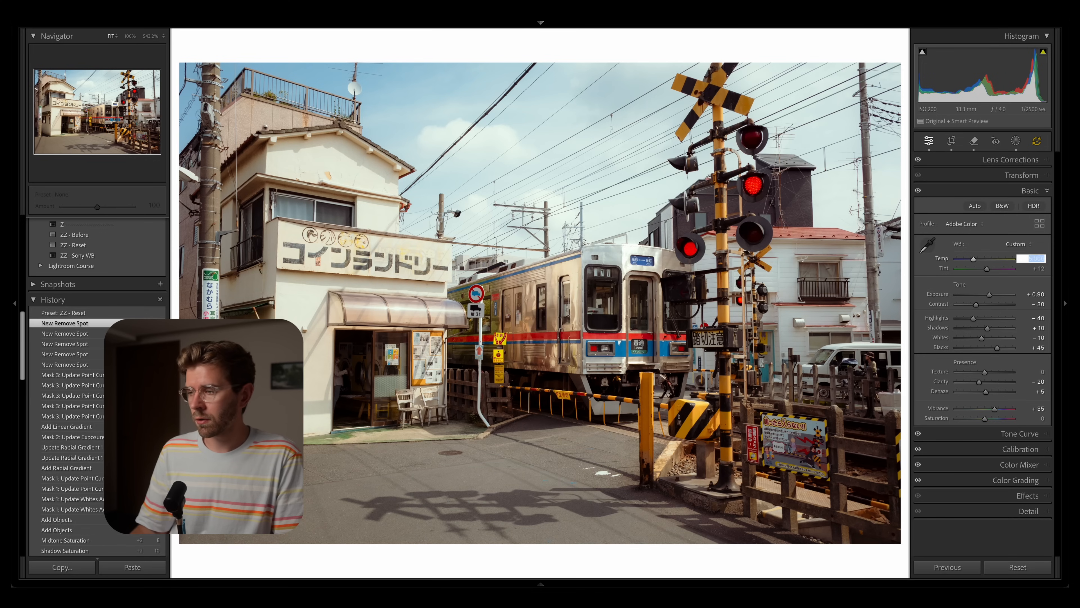
pyautogui.press('Return')
pyautogui.click(68, 323)
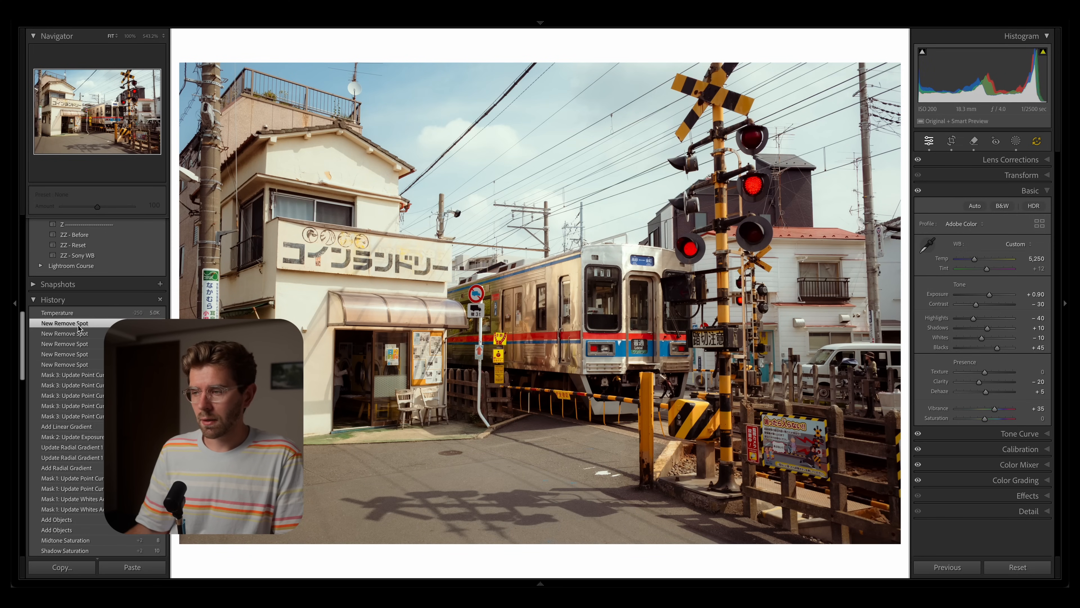
pyautogui.click(82, 316)
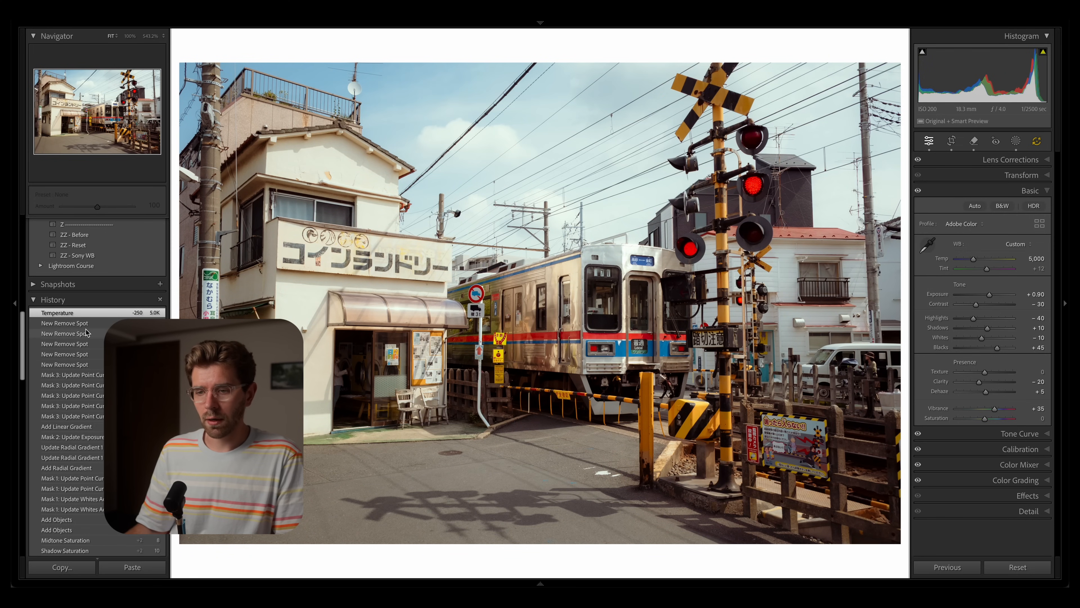
# - Apply the ZZ - Reset preset again for comparison and return to the Temperature state in the history
pyautogui.scroll(1, 87, 307)
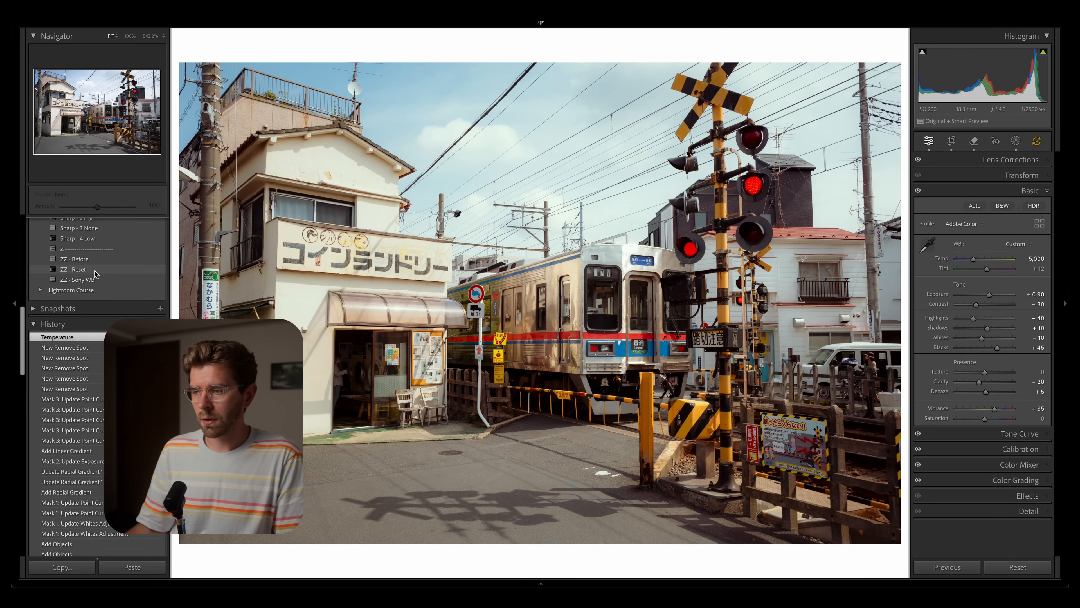
pyautogui.click(95, 273)
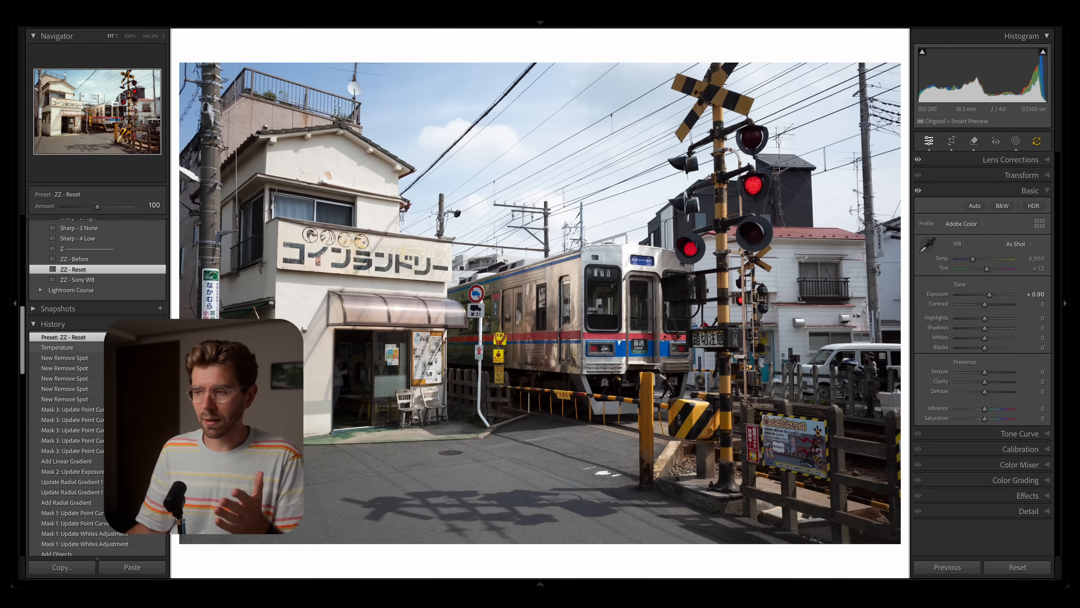
pyautogui.click(114, 347)
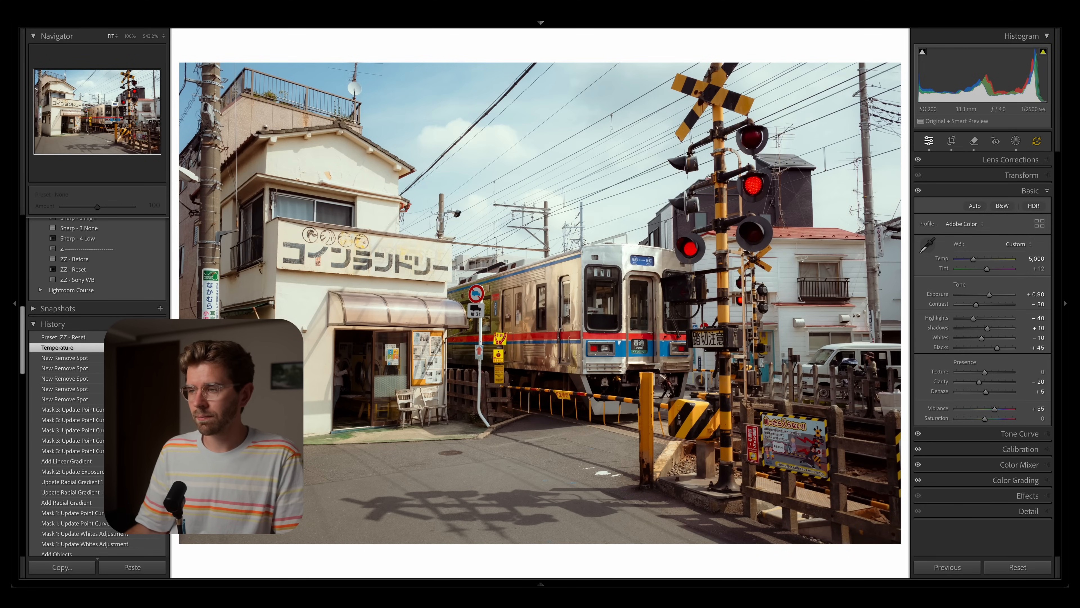